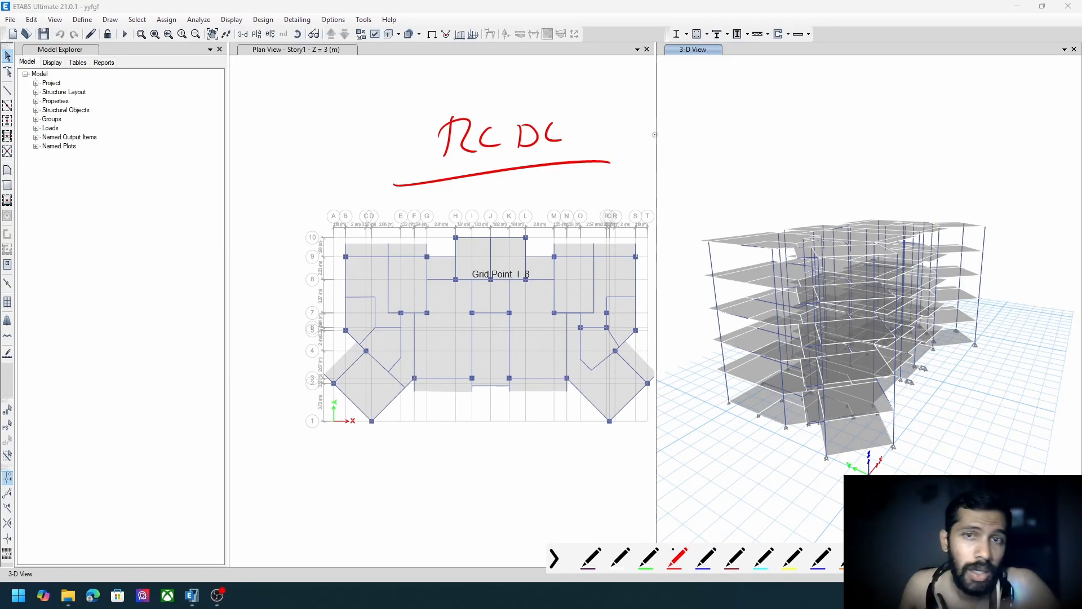
left_click_drag(641, 129, 687, 129)
mouse_move(762, 112)
left_mouse_down()
mouse_move(746, 115)
mouse_move(765, 134)
left_mouse_up()
left_click_drag(796, 113, 783, 129)
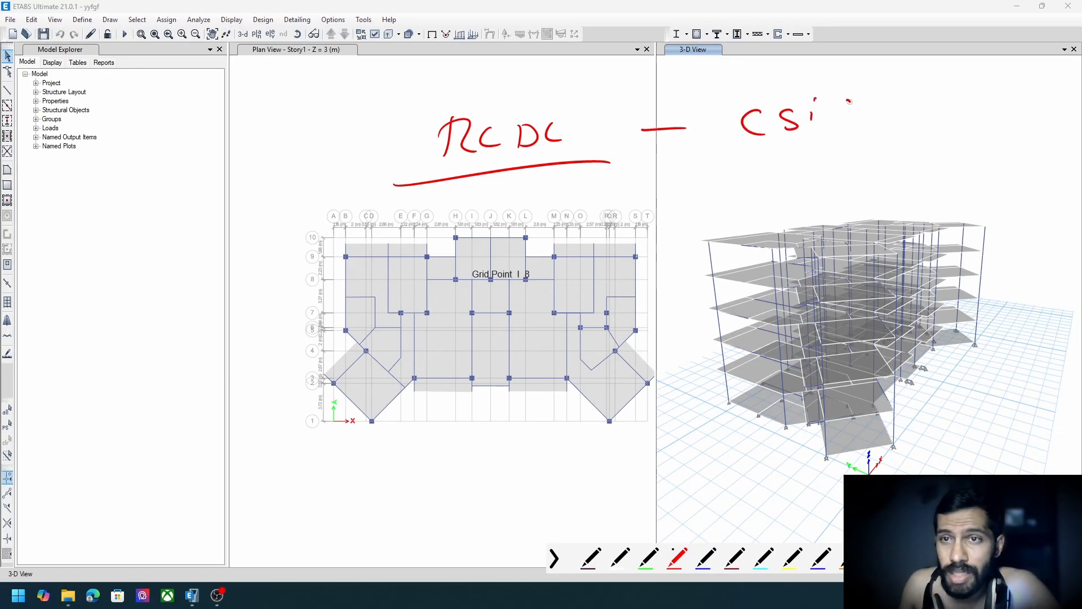
left_click_drag(849, 101, 858, 122)
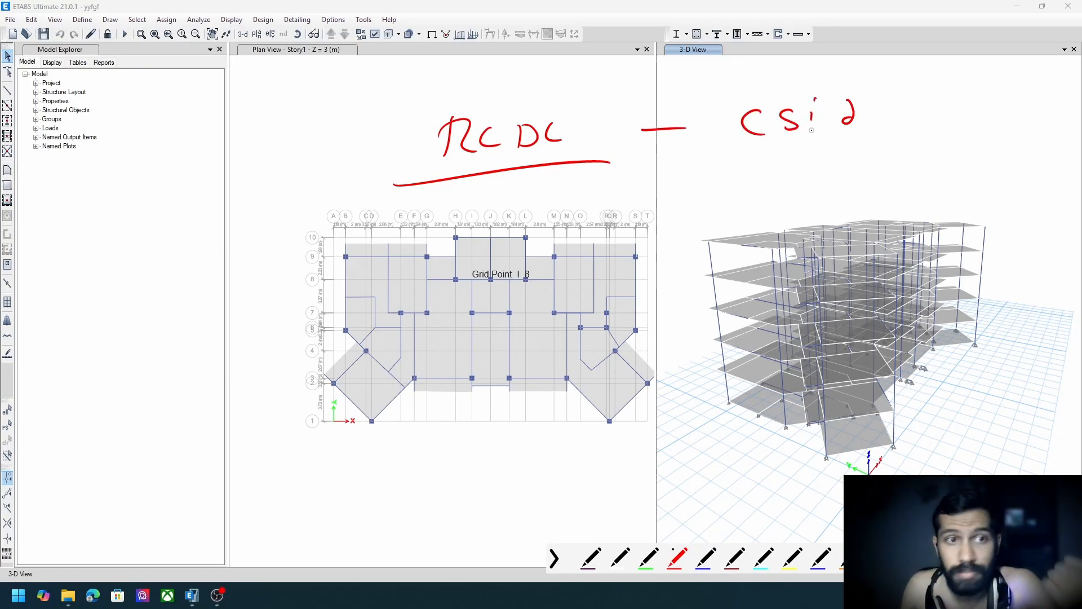
left_click_drag(866, 115, 879, 121)
mouse_move(889, 101)
left_mouse_down()
mouse_move(886, 128)
mouse_move(921, 117)
left_mouse_up()
left_click_drag(780, 146, 939, 141)
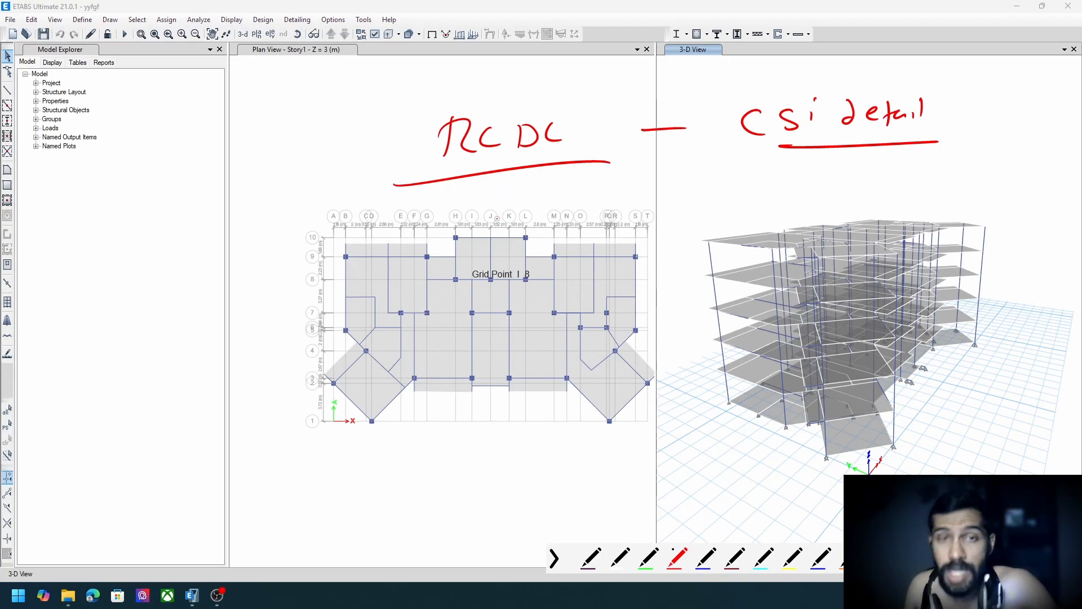
left_click_drag(476, 88, 561, 188)
key("Escape")
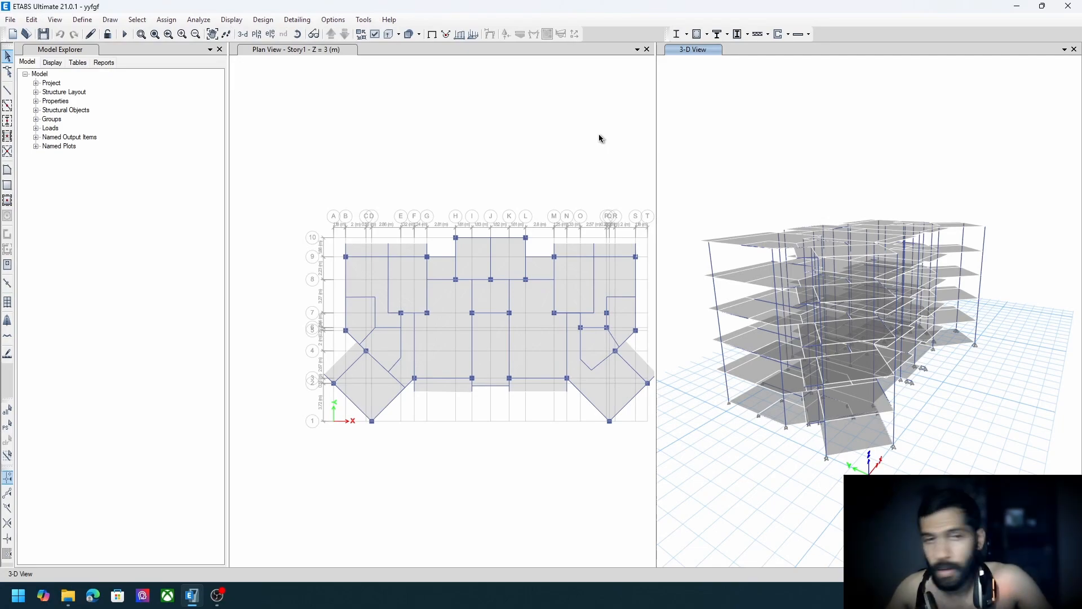
middle_click_drag(747, 211, 746, 220)
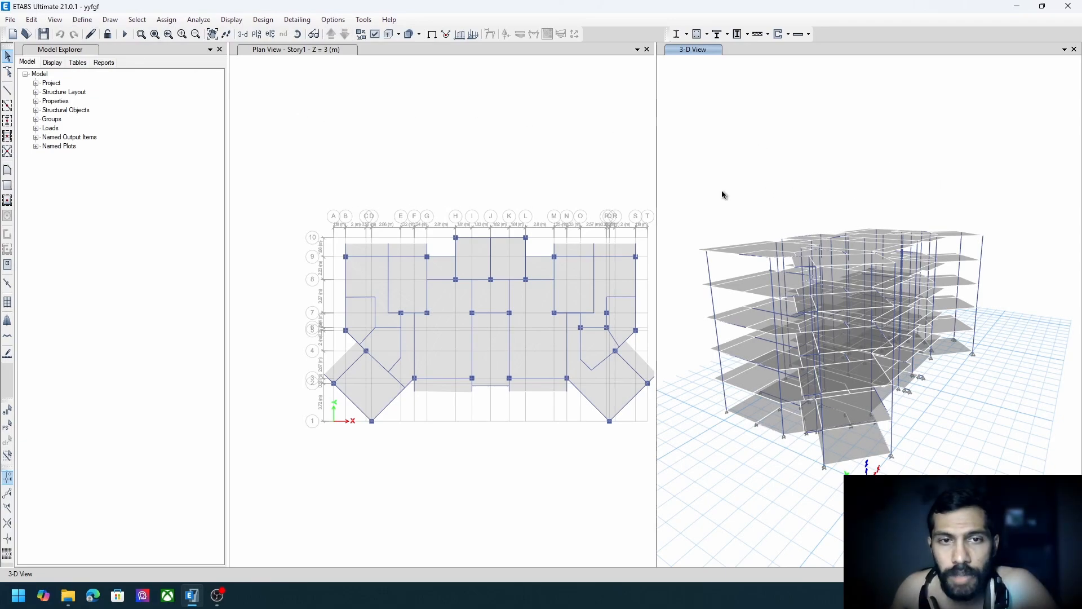
Select the whole model and assign a minimum of 13 output stations to its frames.
left_click(386, 131)
key("ctrl+a")
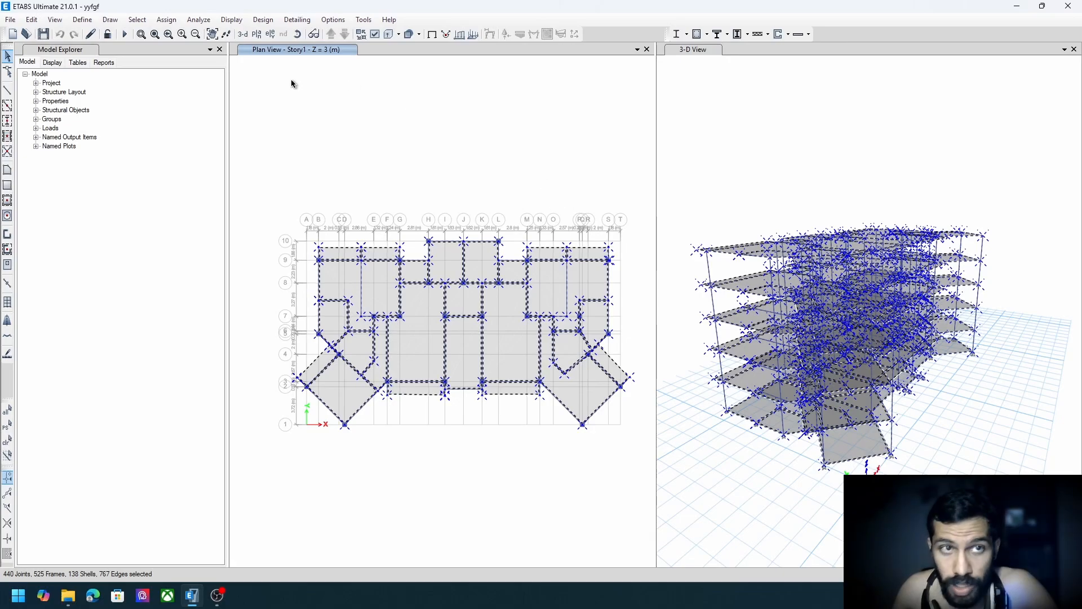
left_click(137, 20)
mouse_move(179, 35)
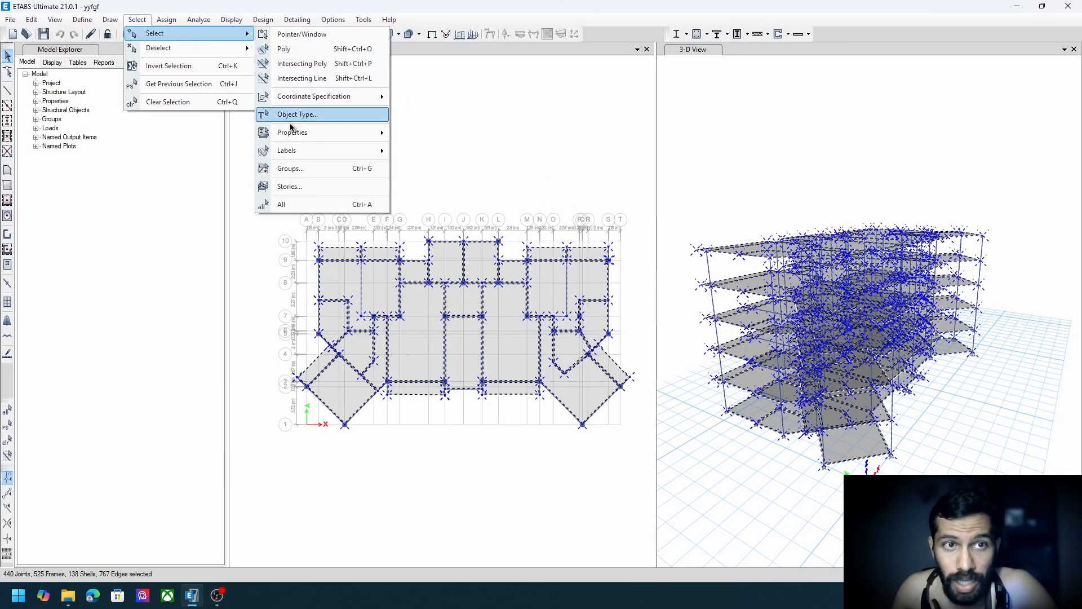
left_click(166, 20)
mouse_move(310, 47)
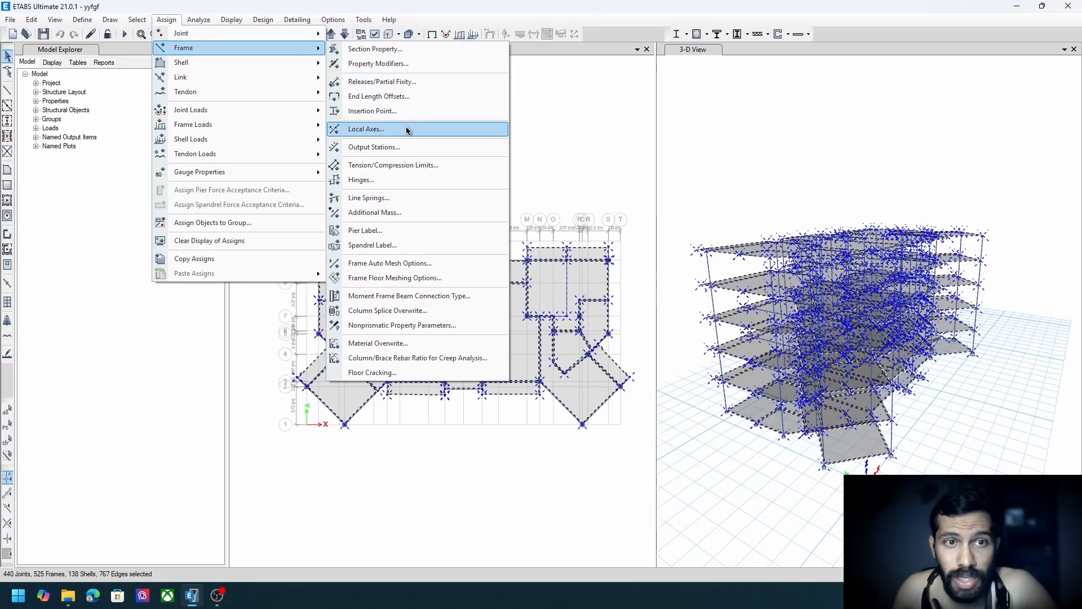
left_click(404, 148)
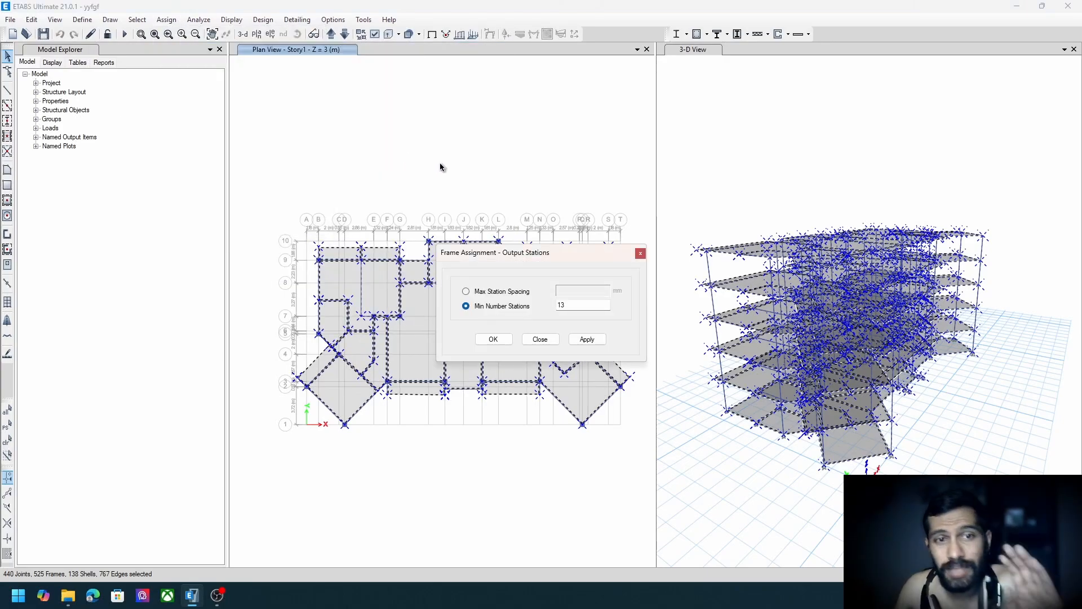
double_click(563, 305)
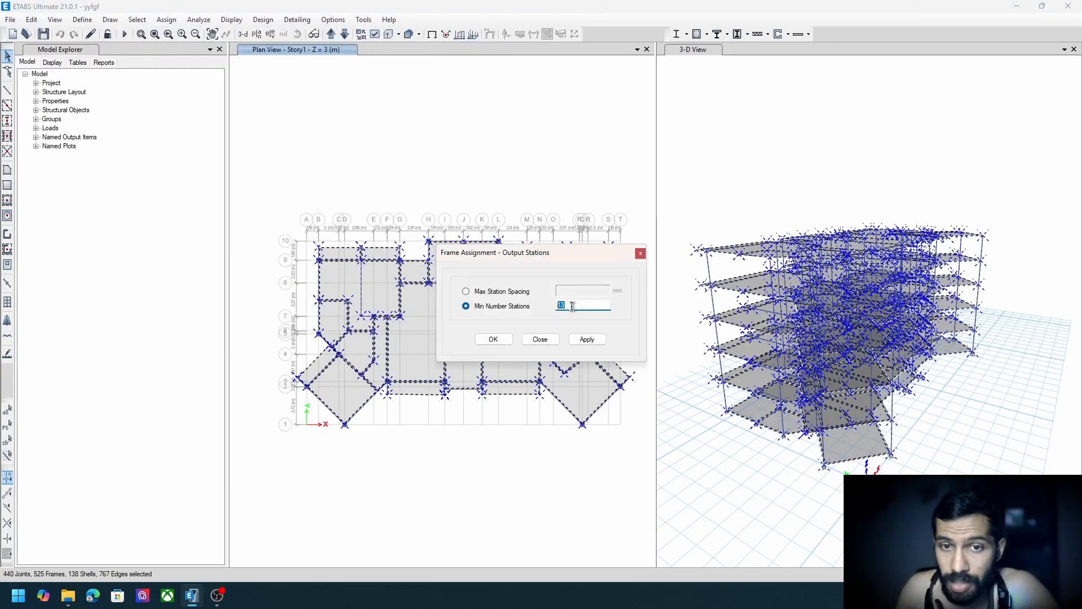
left_click(494, 339)
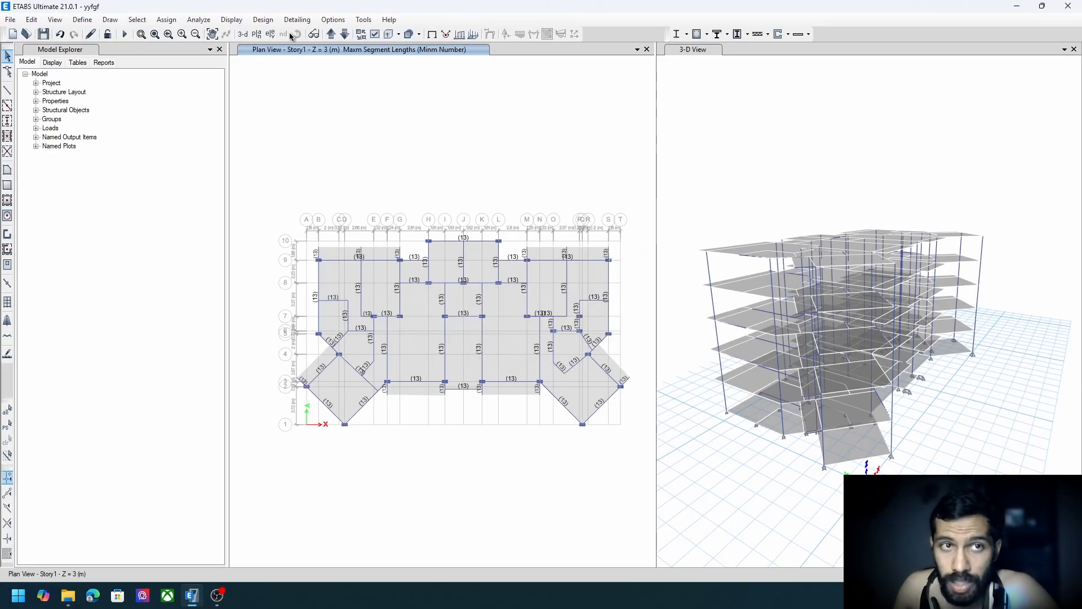
Run the structural analysis and start the concrete frame design check.
left_click(124, 34)
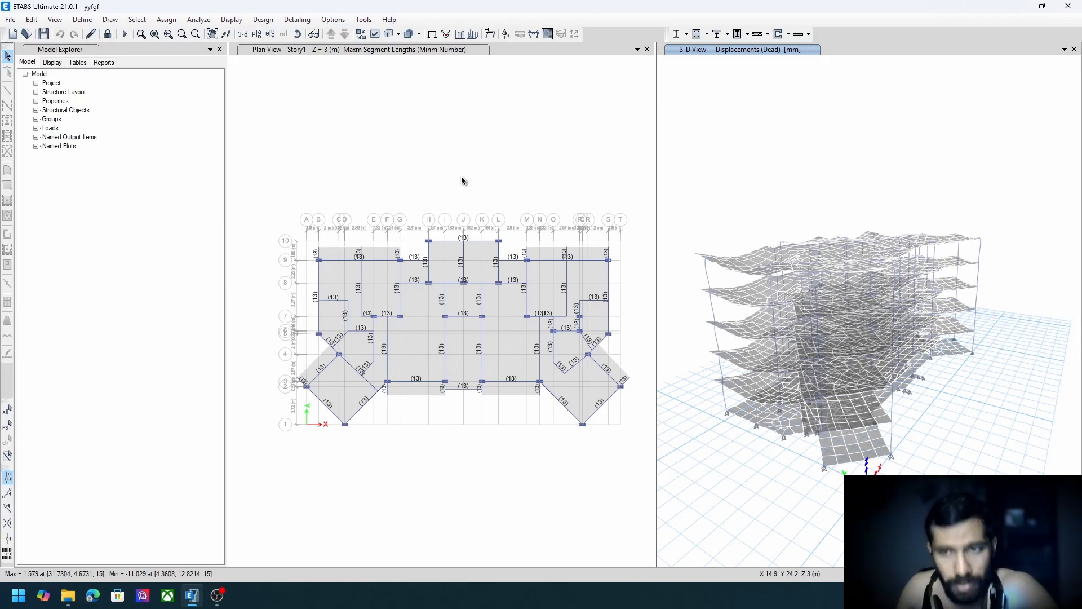
left_click(263, 19)
mouse_move(339, 48)
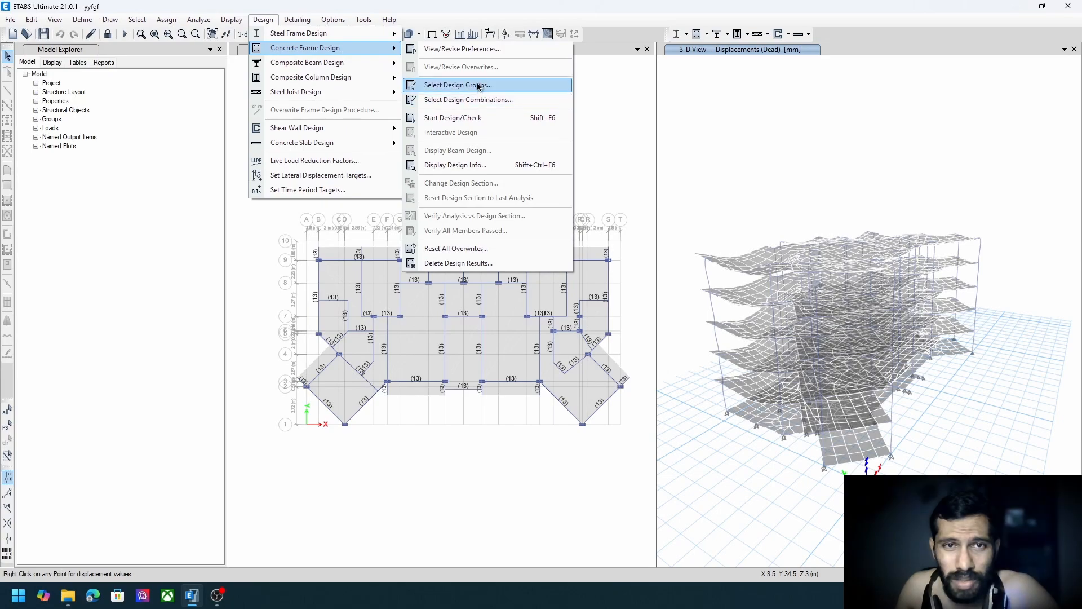
left_click(474, 118)
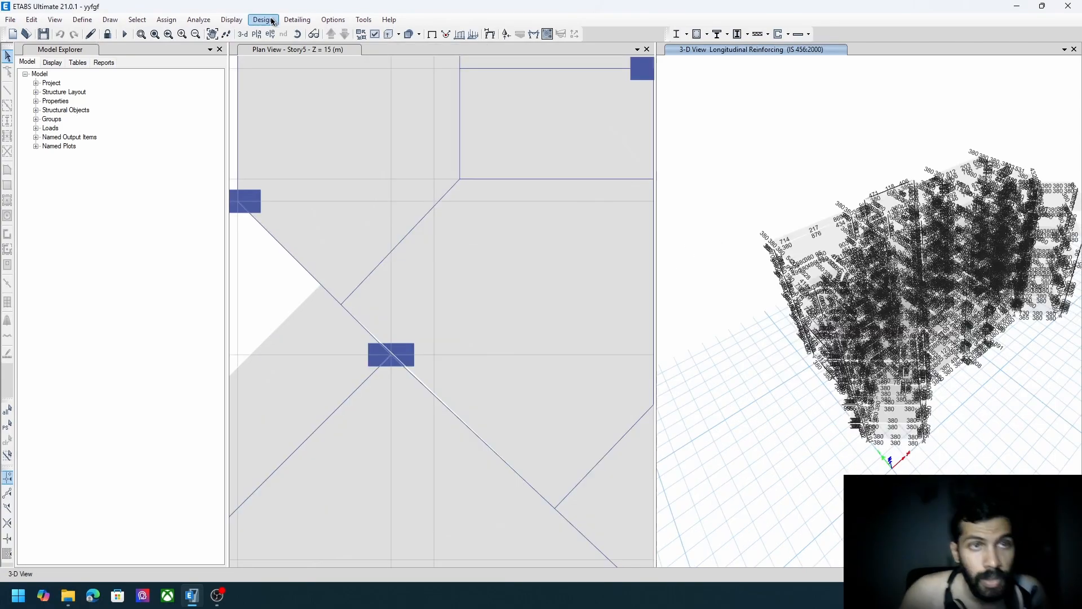
Verify whether all concrete frame members passed the design check and dismiss the result.
left_click(263, 19)
mouse_move(314, 52)
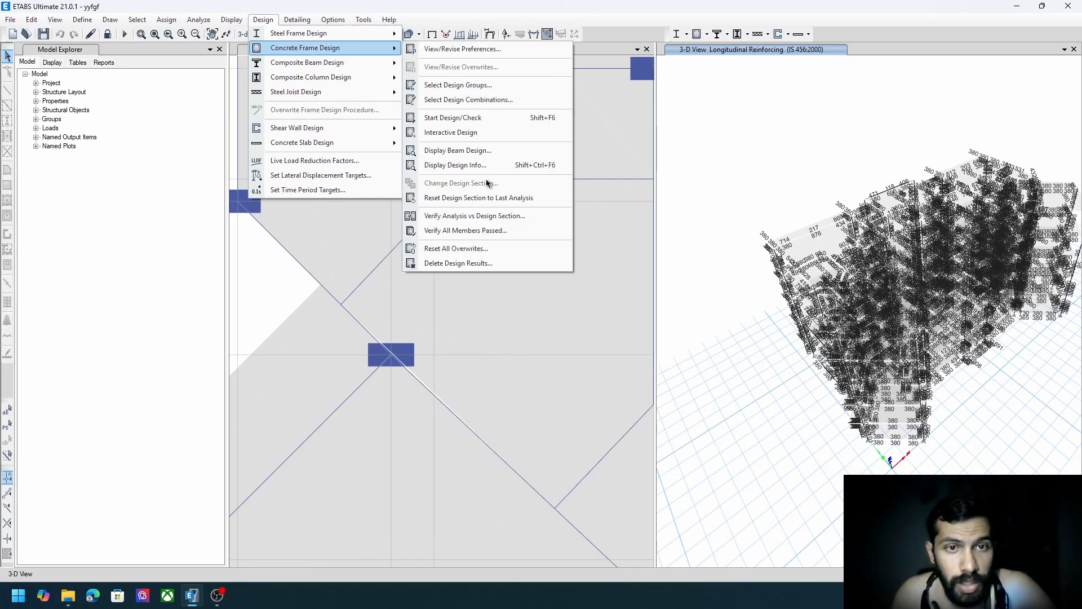
left_click(488, 232)
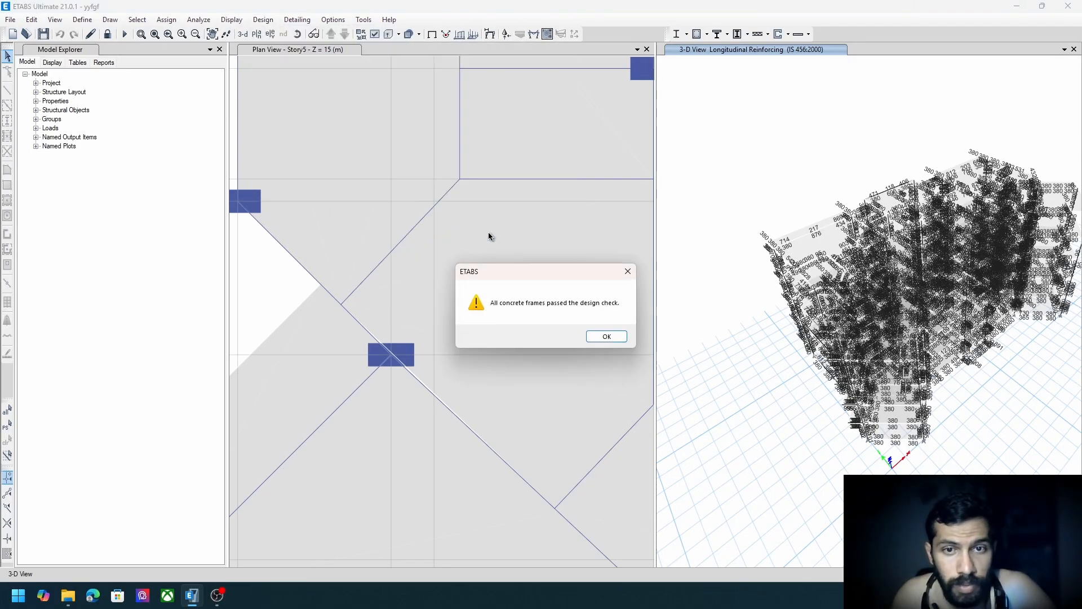
left_click(602, 337)
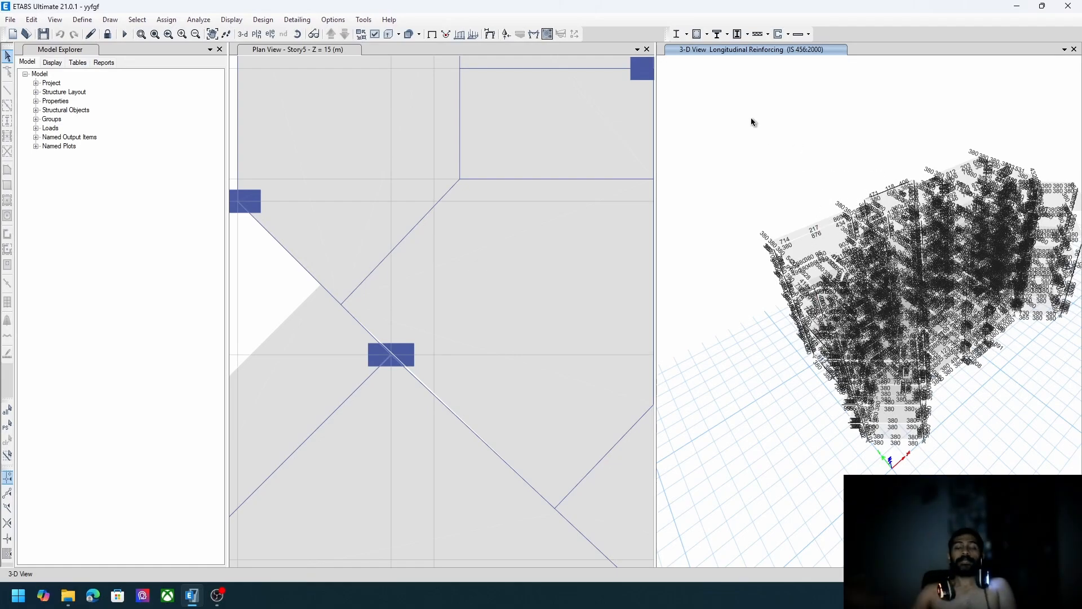
middle_click_drag(511, 184, 487, 304)
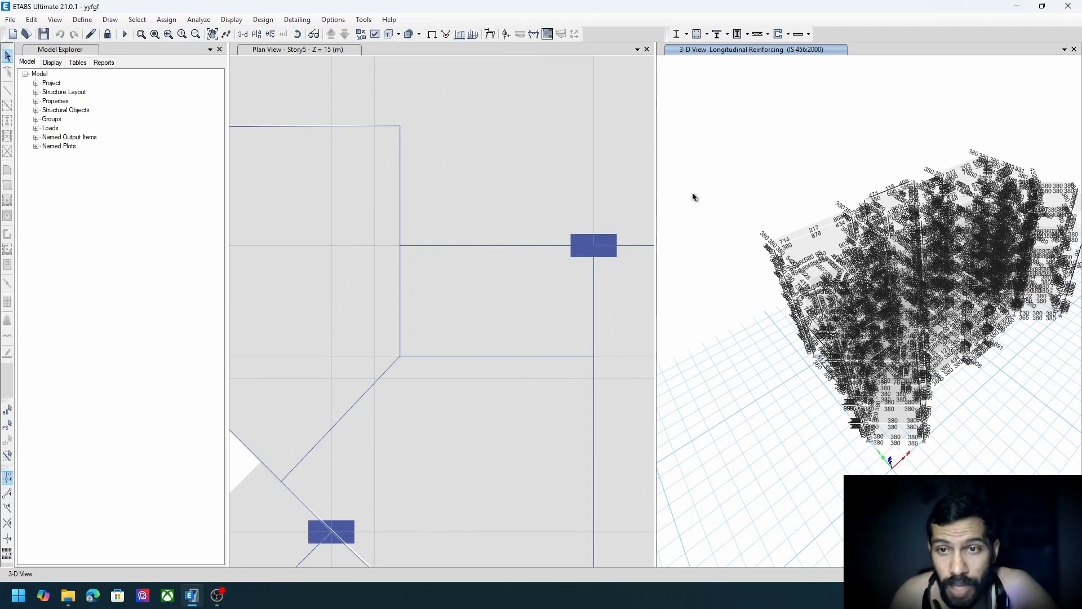
Start exporting the ETABS database tables to Access.
left_click(10, 20)
mouse_move(154, 128)
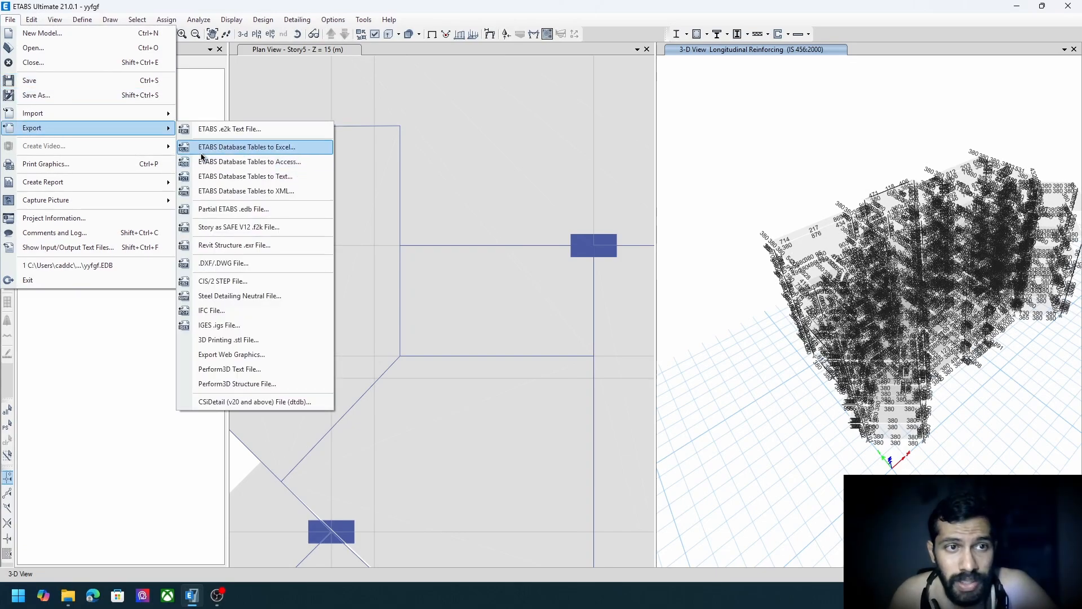
left_click(280, 166)
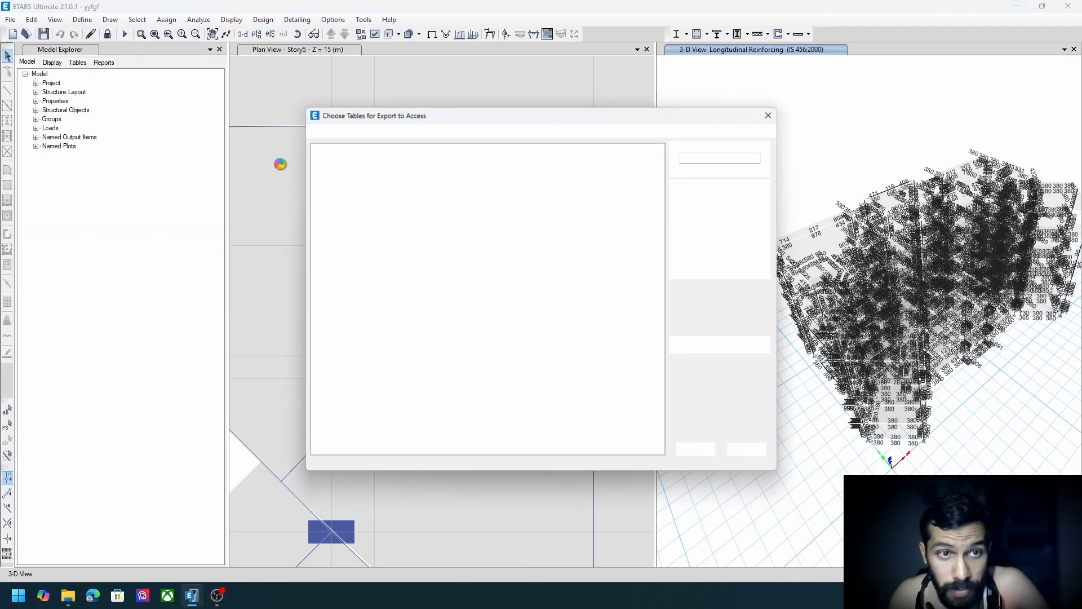
Search Windows for the Access app, then return to the table export dialog.
key("super")
type("access")
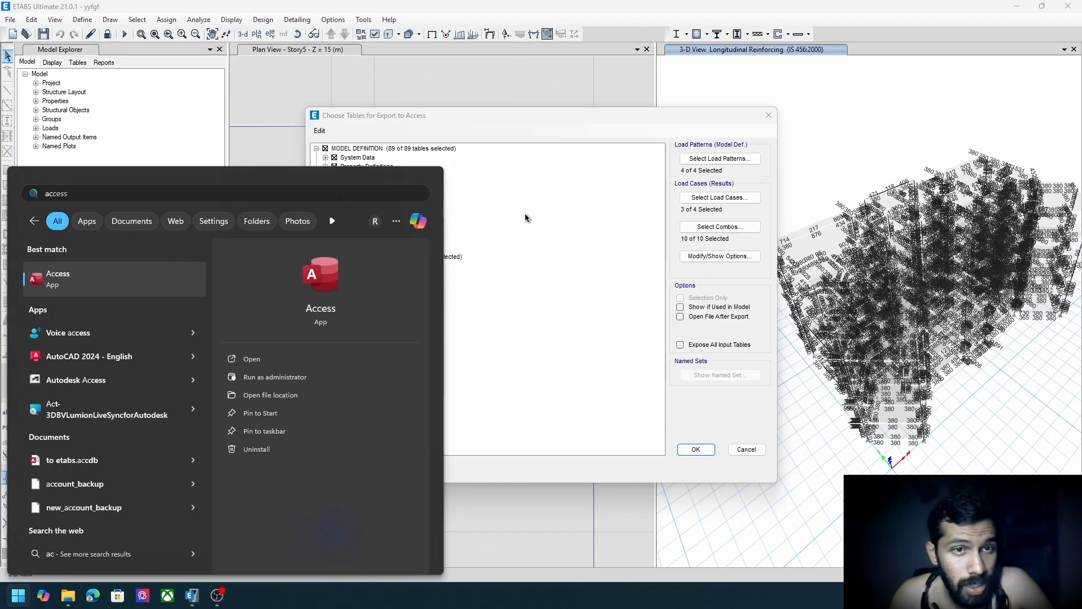
left_click(510, 110)
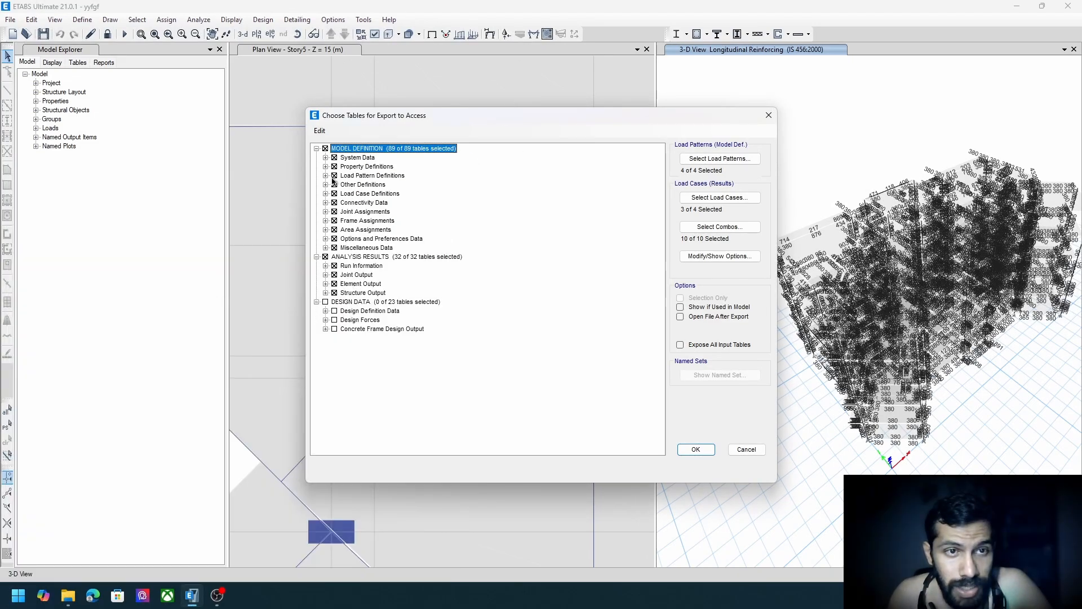
Collapse the Model Definition and Analysis Results table groups and exclude the ~LLRF load pattern from the export.
left_click(317, 150)
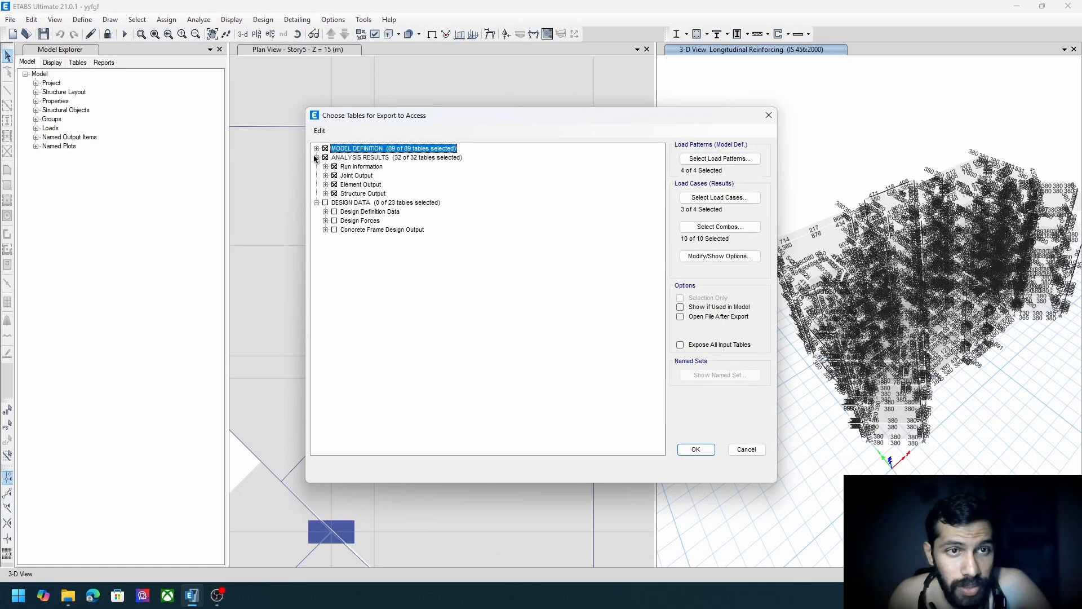
left_click(317, 158)
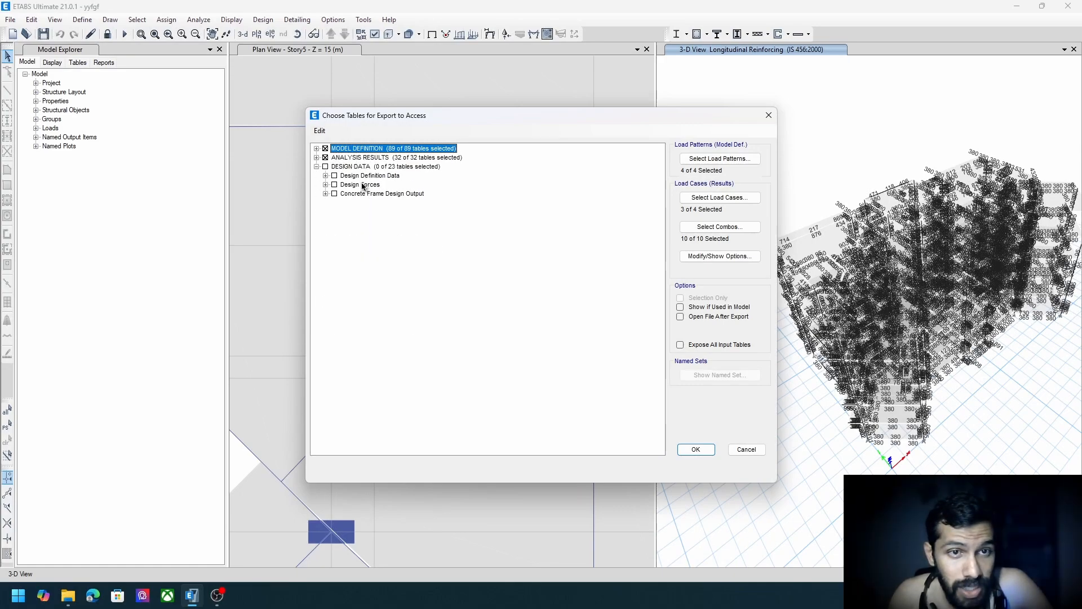
left_click(704, 160)
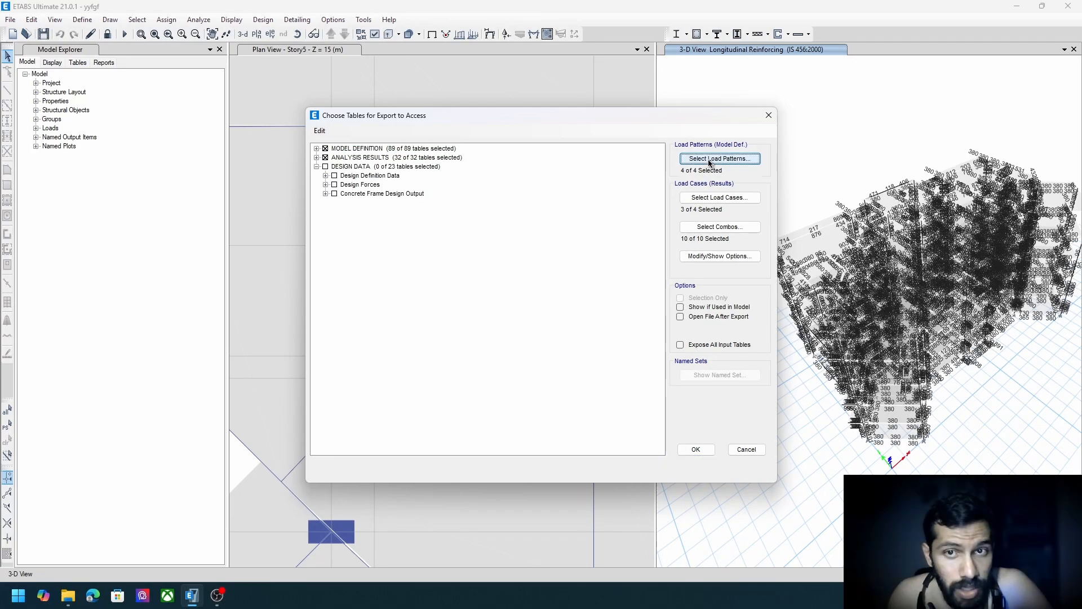
left_click(482, 261, "ctrl")
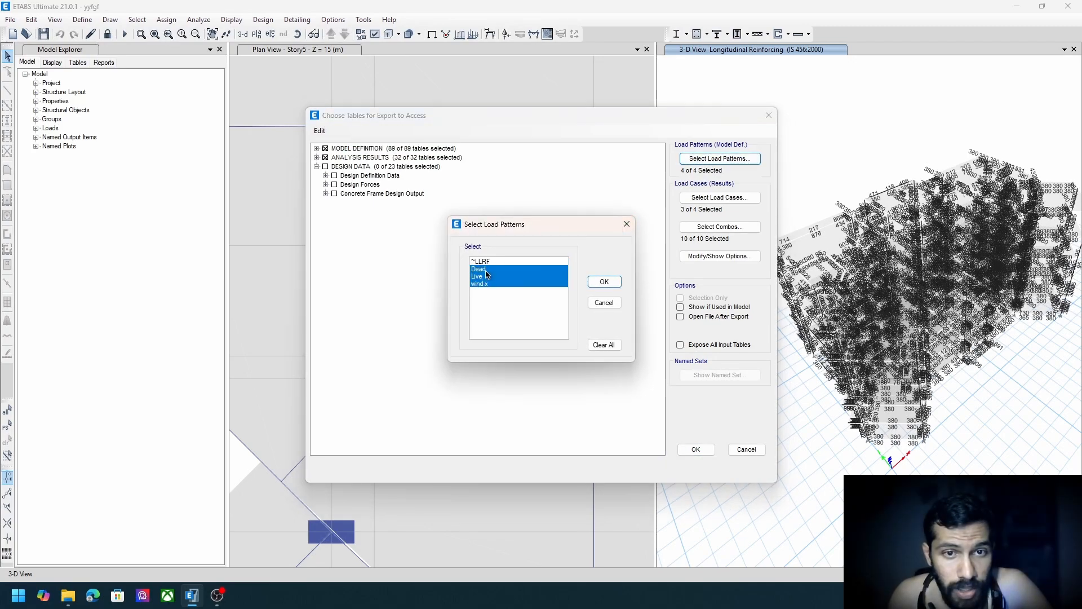
left_click(604, 281)
left_click(702, 160)
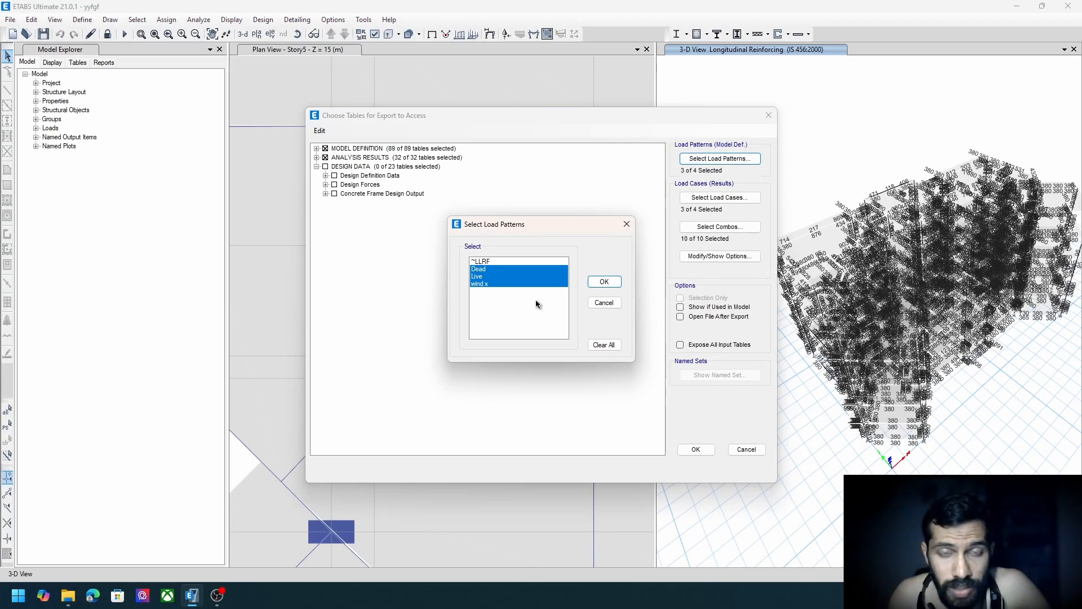
left_click(603, 305)
Review the load cases and load combinations chosen for the export and accept both selections as they are.
left_click(705, 197)
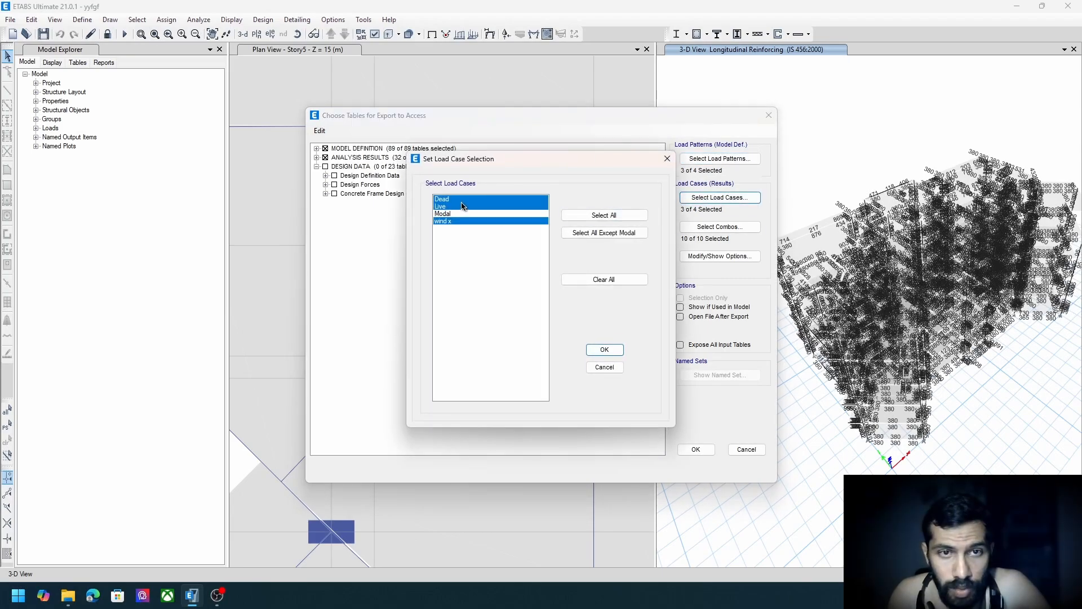
left_click(604, 350)
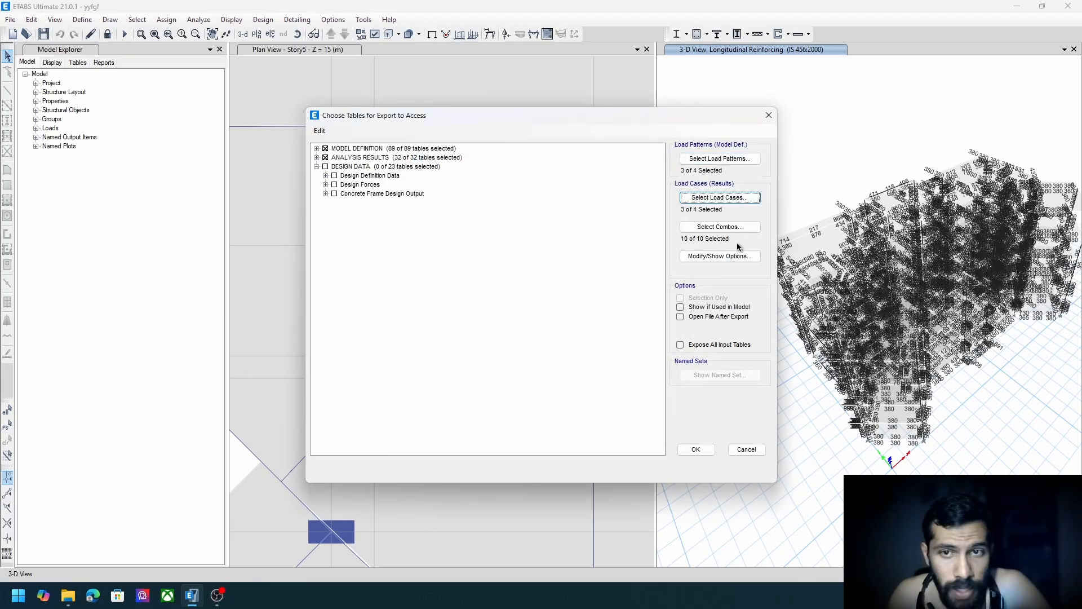
left_click(727, 227)
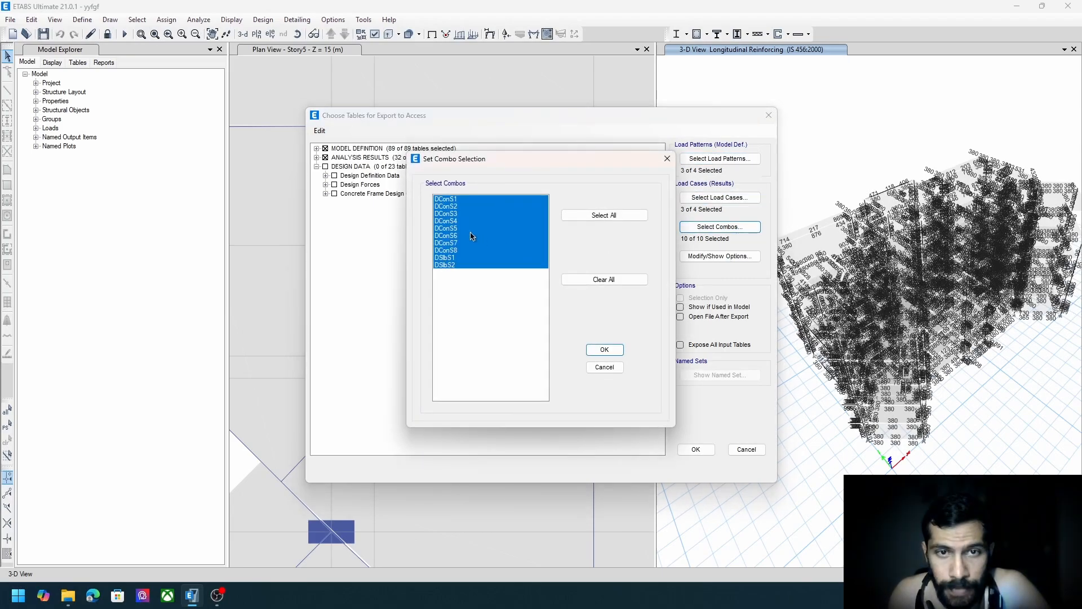
left_click(604, 350)
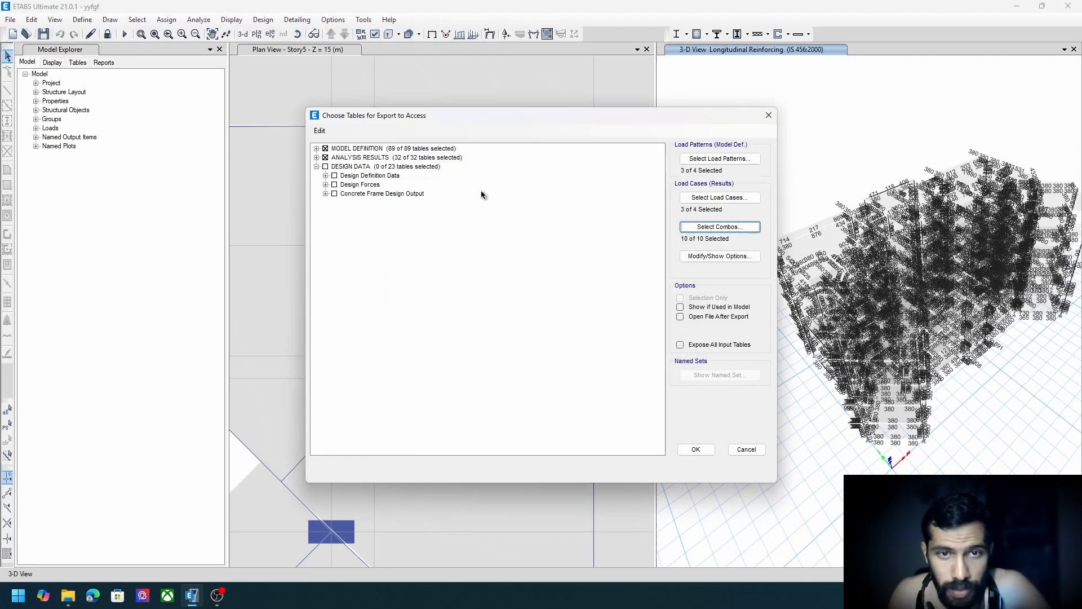
Accept the chosen export tables and set the export units to metres for length and kN for force.
left_click(698, 451)
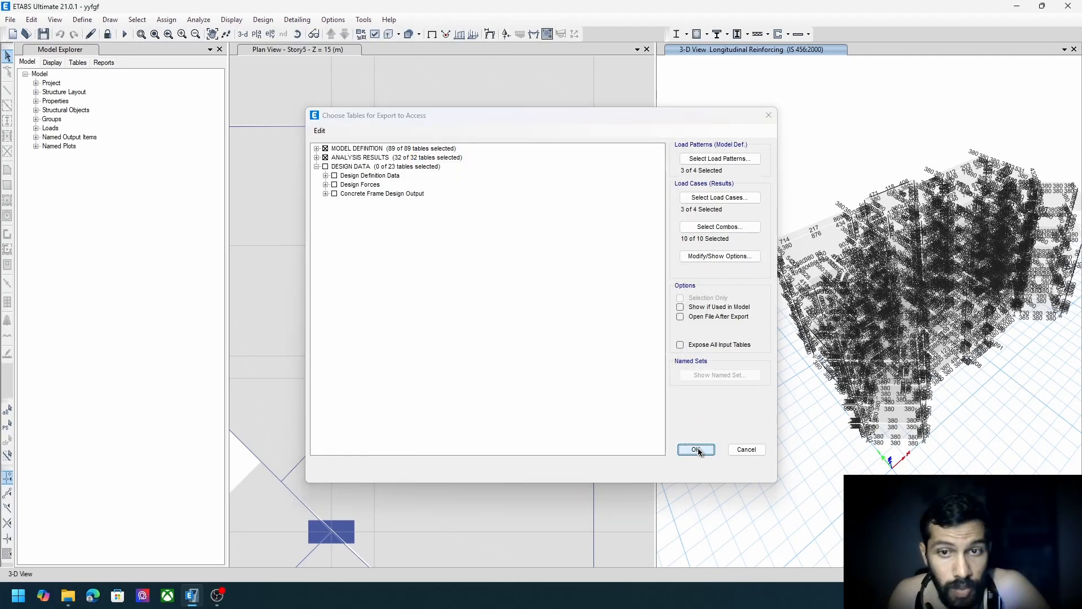
left_click(569, 195)
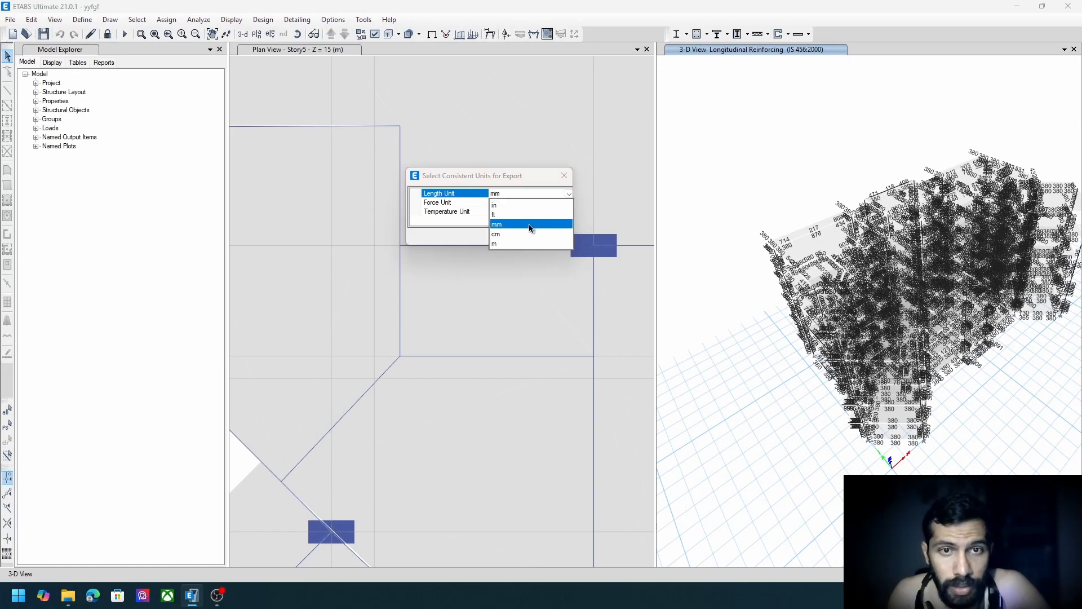
left_click(499, 242)
left_click(564, 202)
left_click(568, 202)
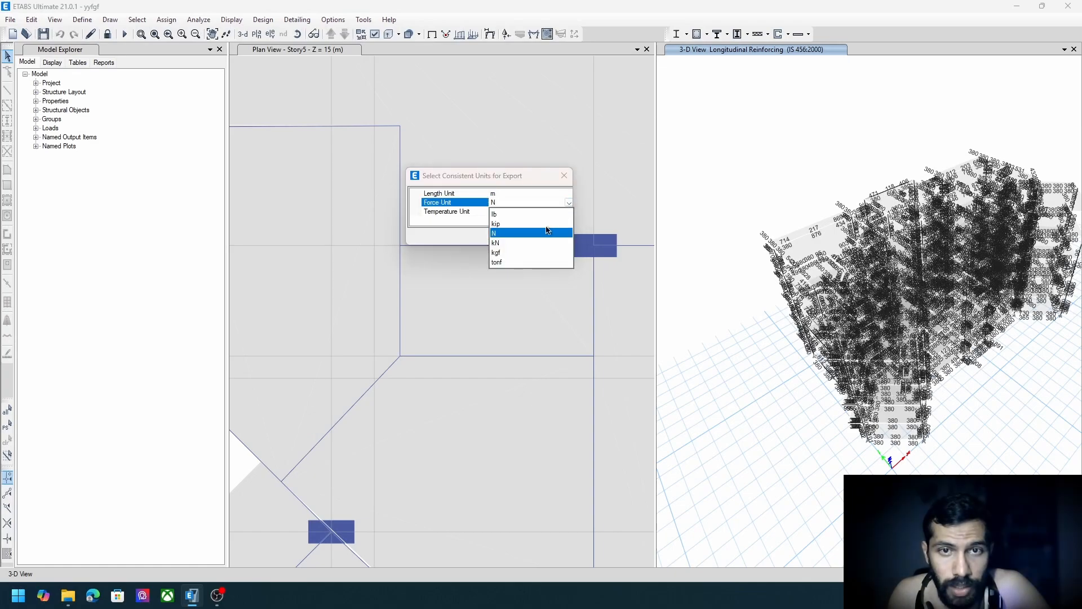
left_click(503, 243)
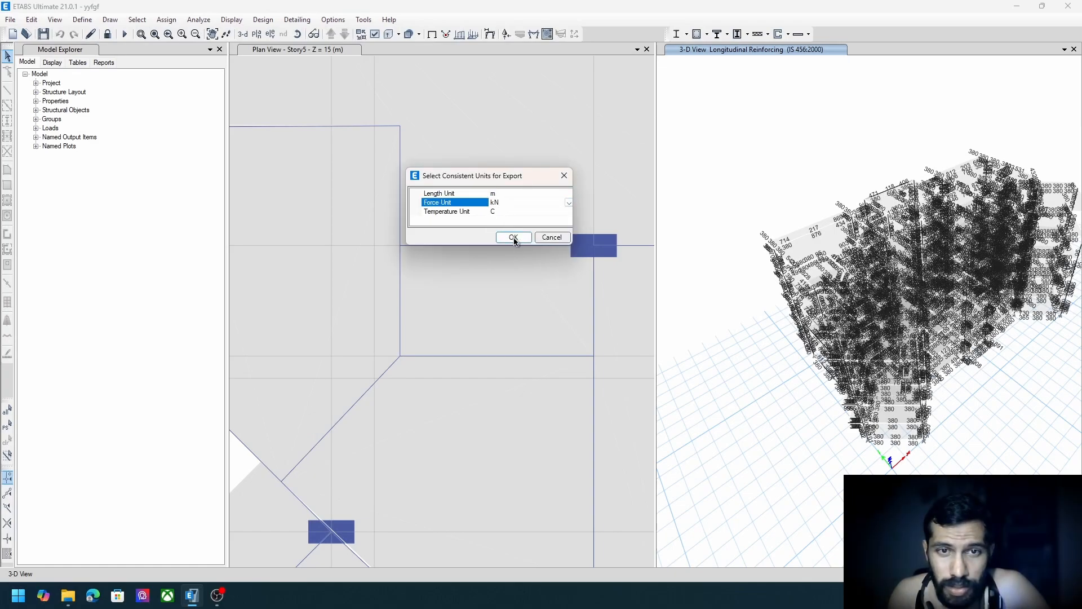
left_click(512, 237)
scroll(515, 240, "down", 4)
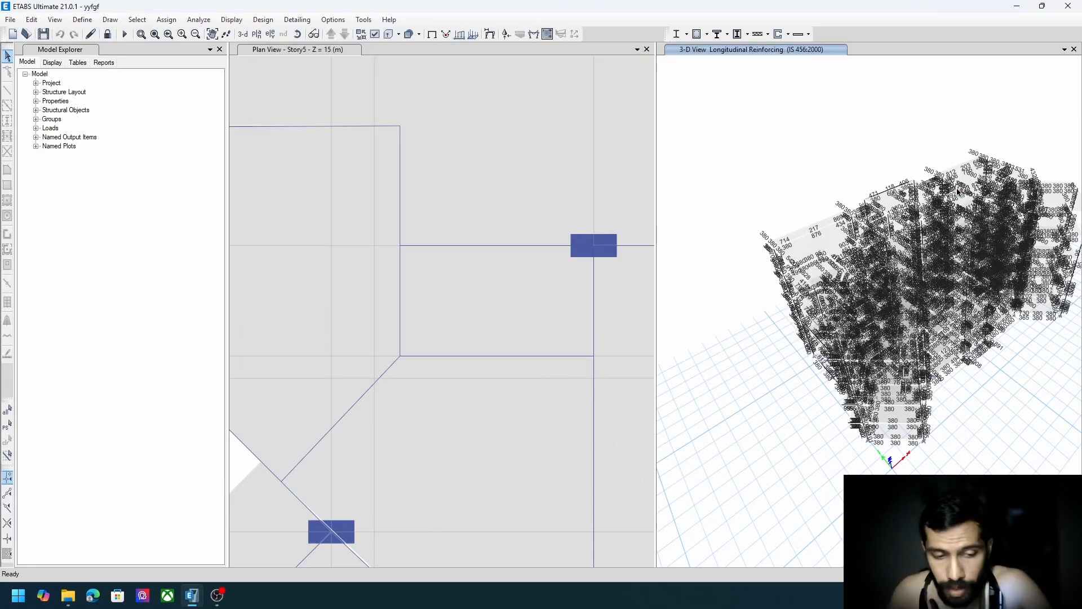
Search Windows for RCDC 2023 and launch it.
key("super")
type("rcDC 2023")
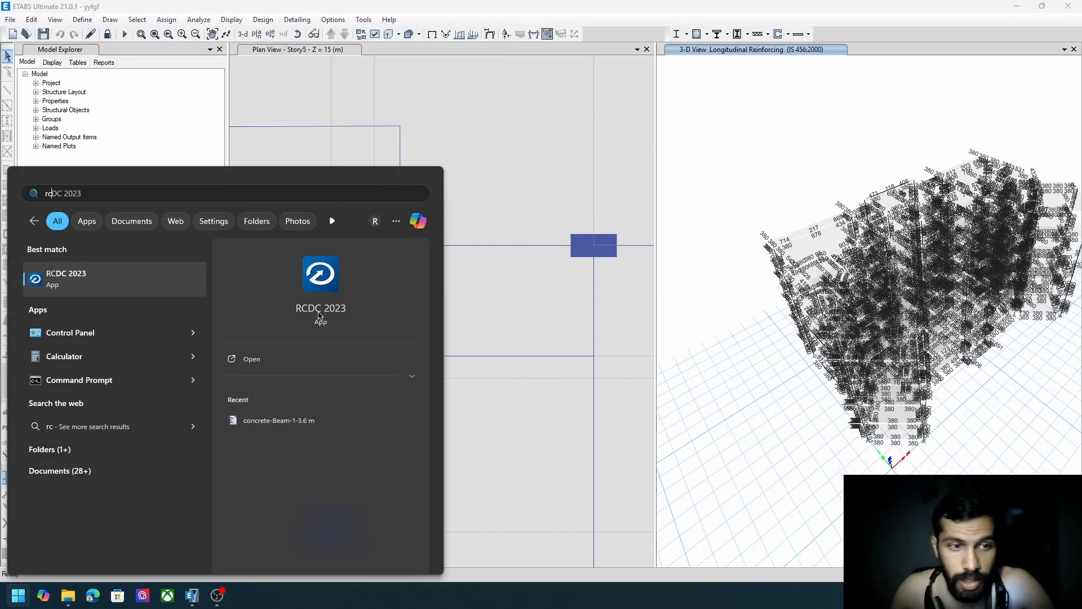
left_click(90, 274)
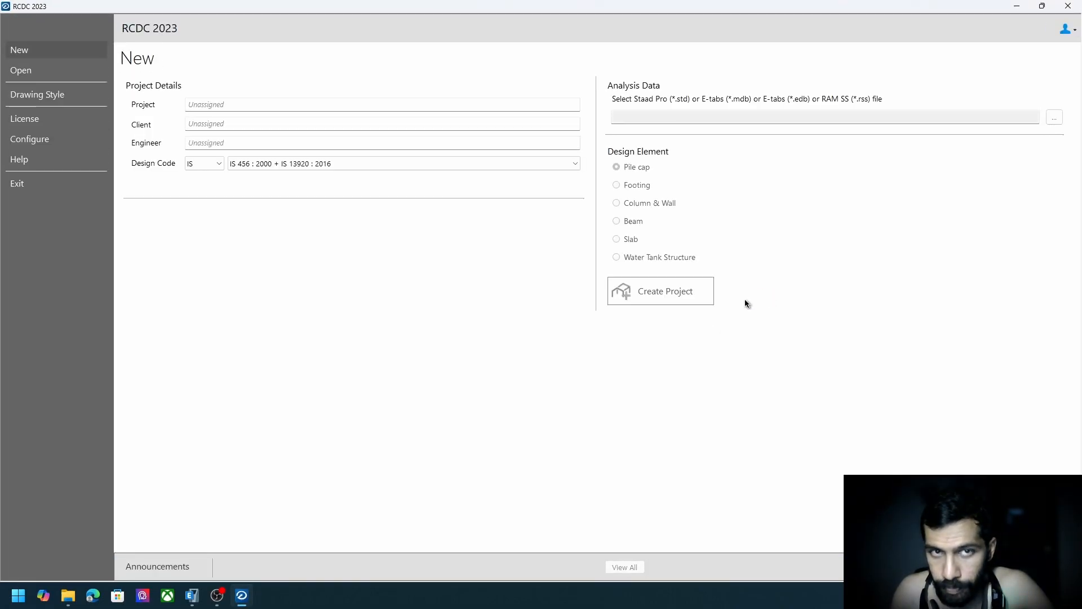
left_click(1054, 118)
scroll(135, 220, "down", 2)
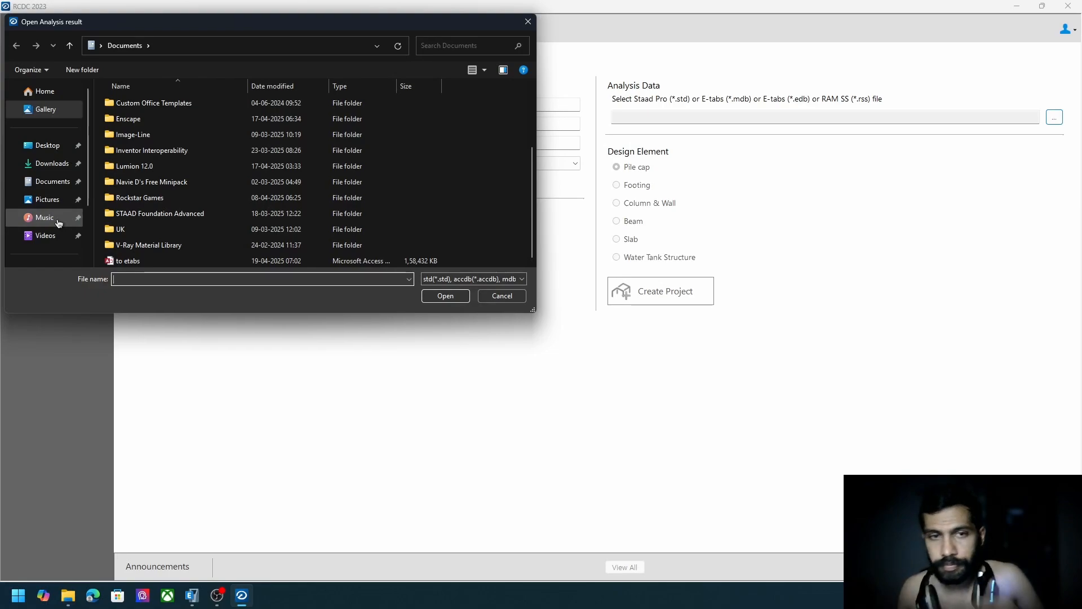
key("Escape")
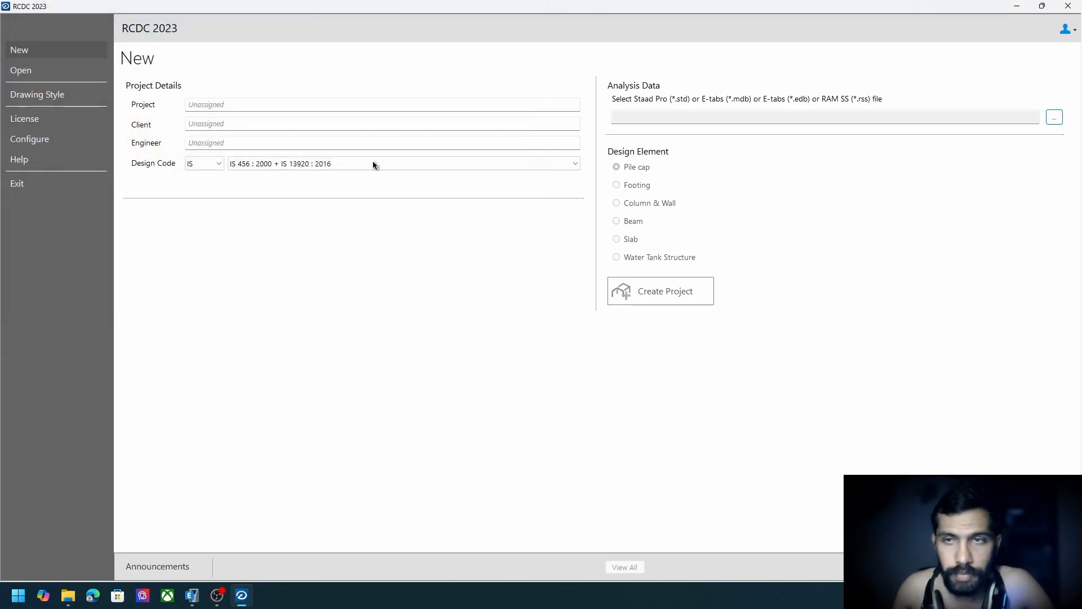
Load the Access file "to etabs" from Documents as the analysis data for the new project.
left_click(1054, 117)
scroll(170, 242, "down", 4)
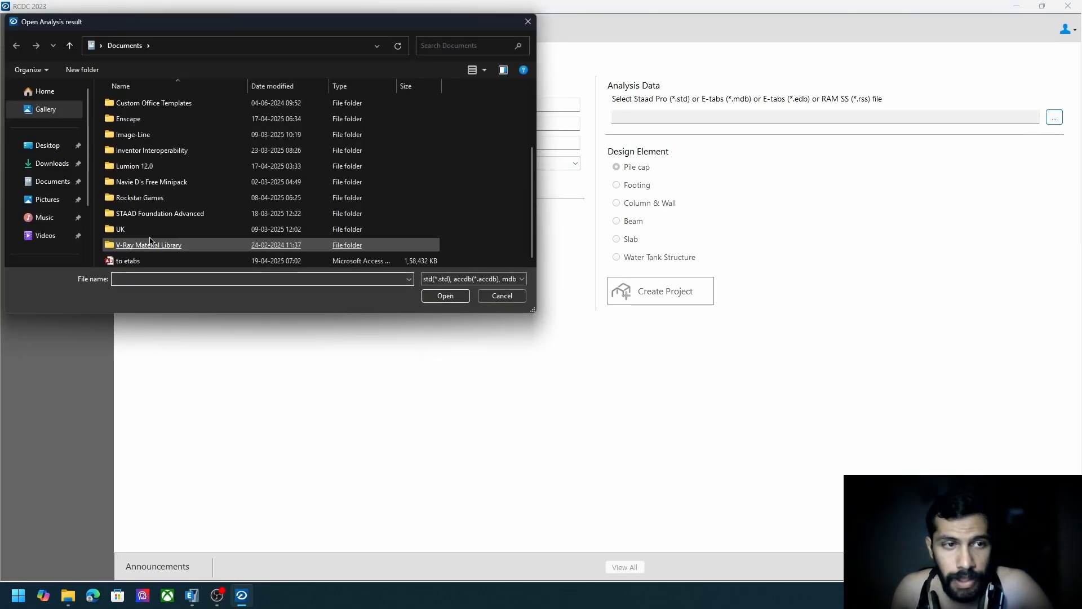
double_click(133, 261)
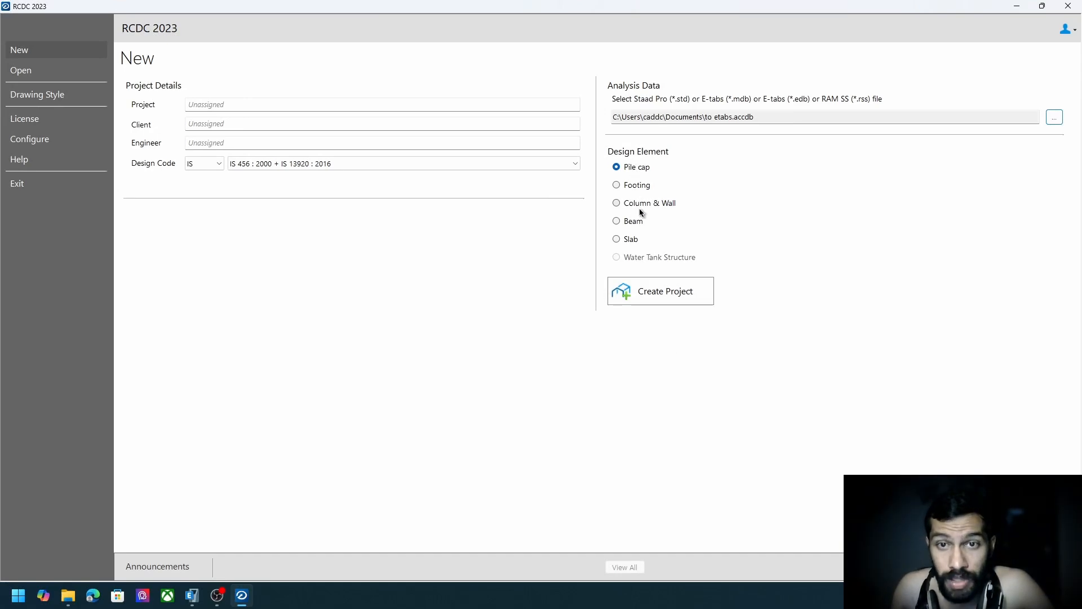
Create a project for Beam design covering the Story5 level only.
left_click(630, 221)
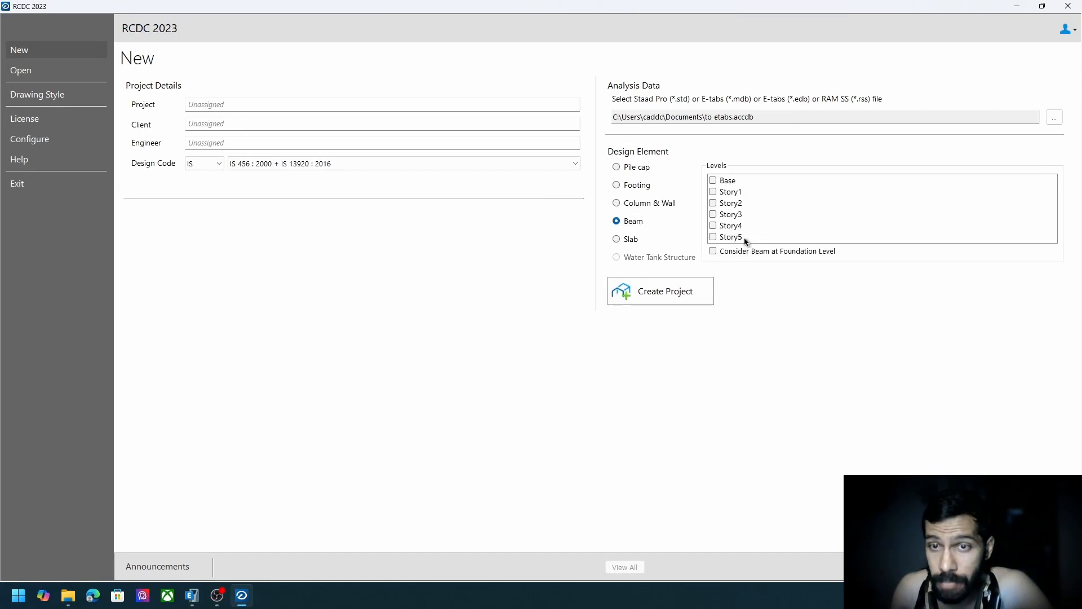
left_click(713, 238)
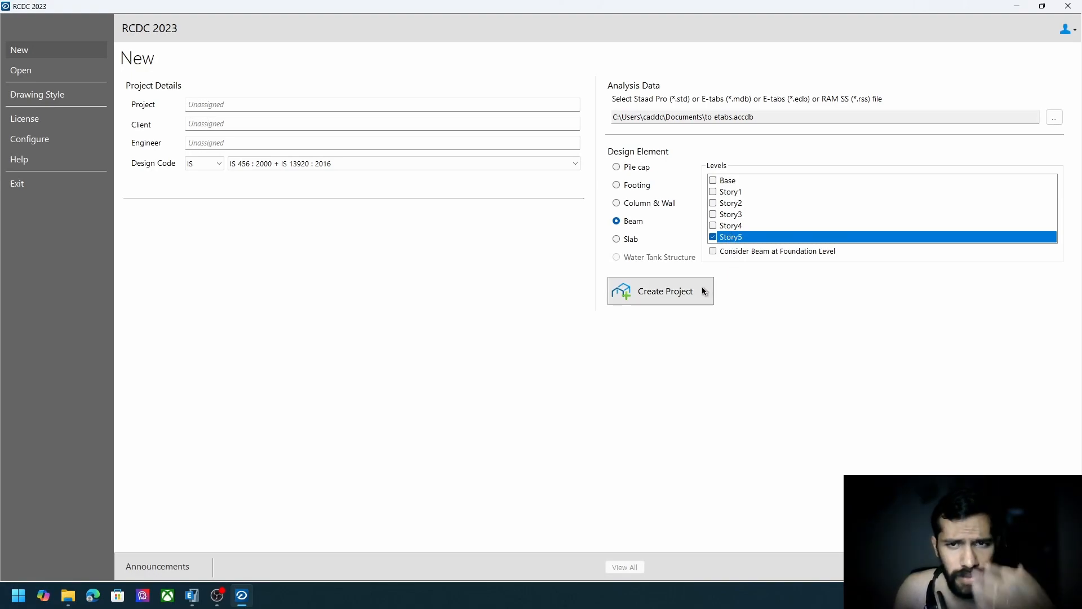
left_click(685, 292)
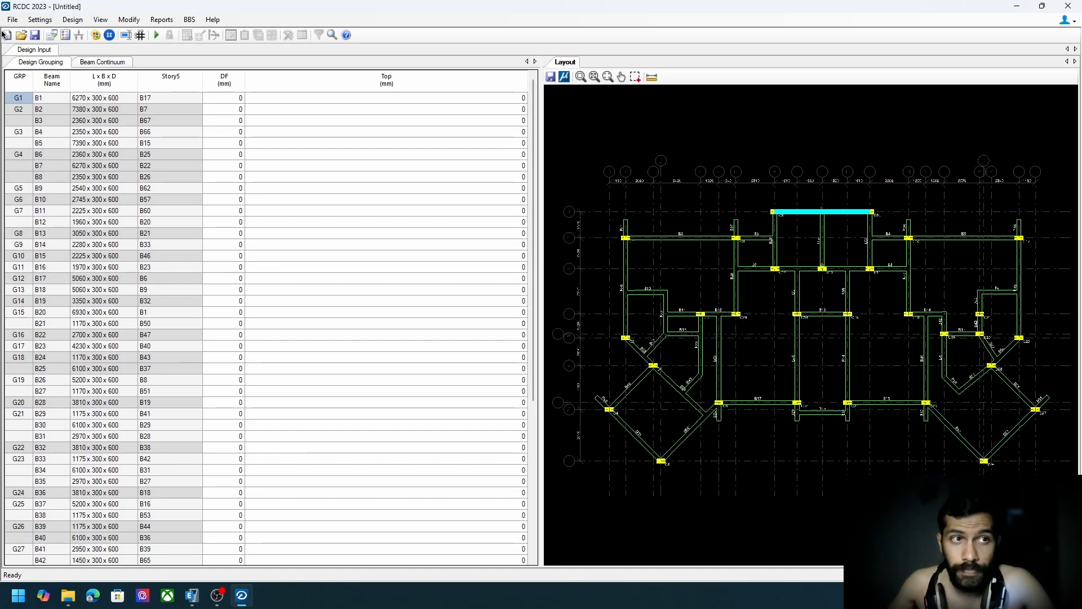
Save the project in Documents as xs, and open and cancel the layout's DXF export.
left_click(34, 35)
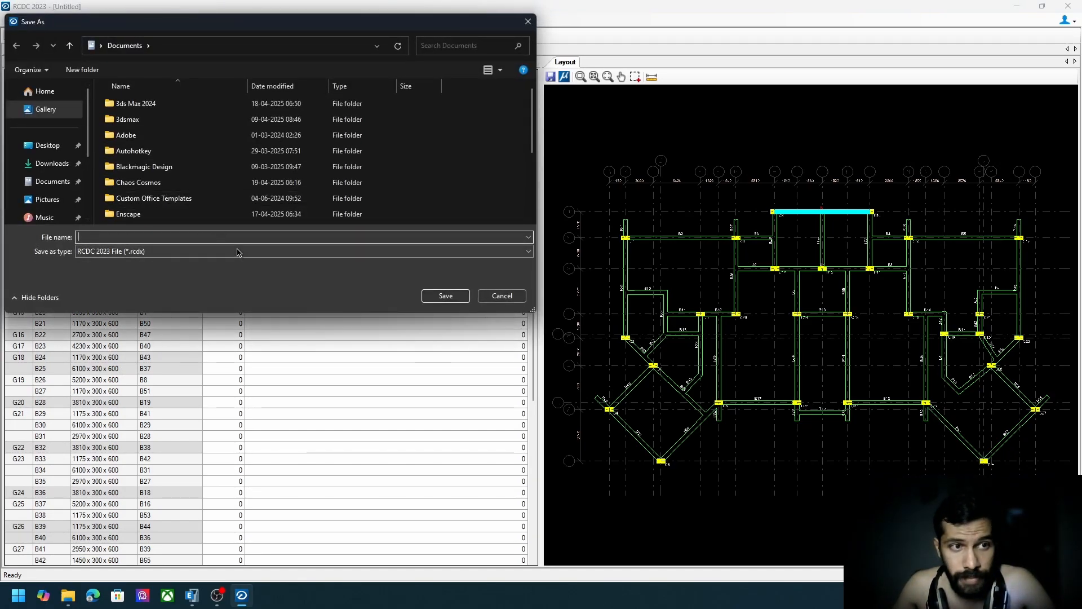
type("xs")
left_click(445, 296)
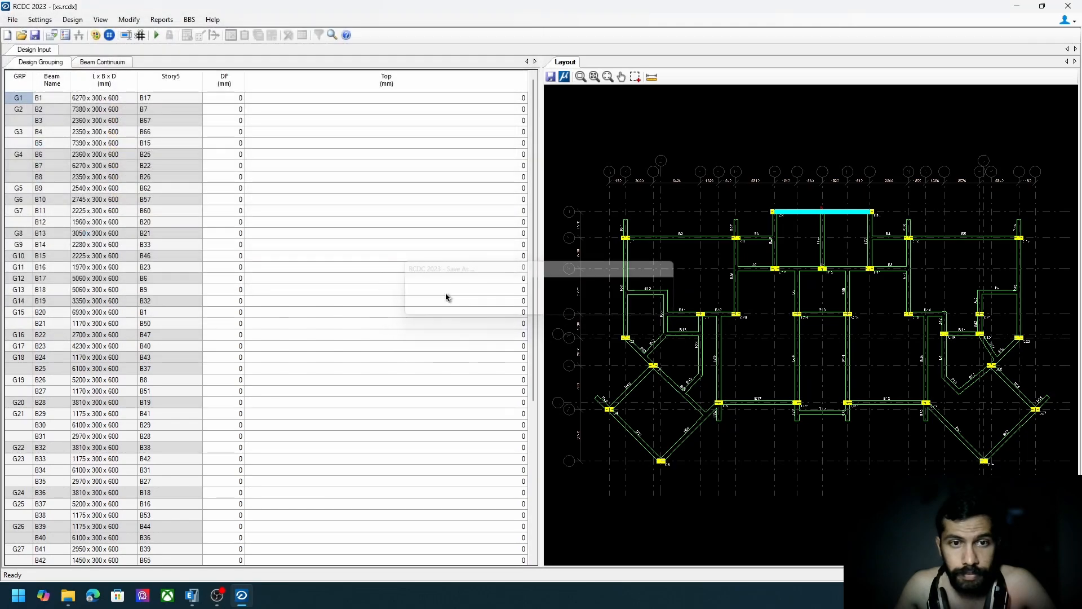
left_click(550, 77)
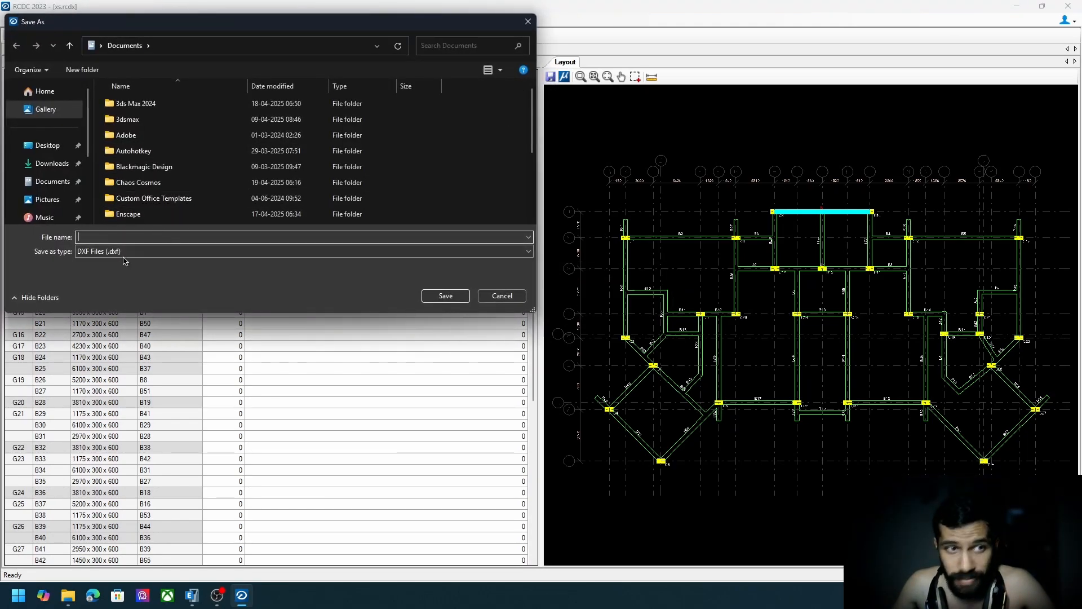
left_click(494, 297)
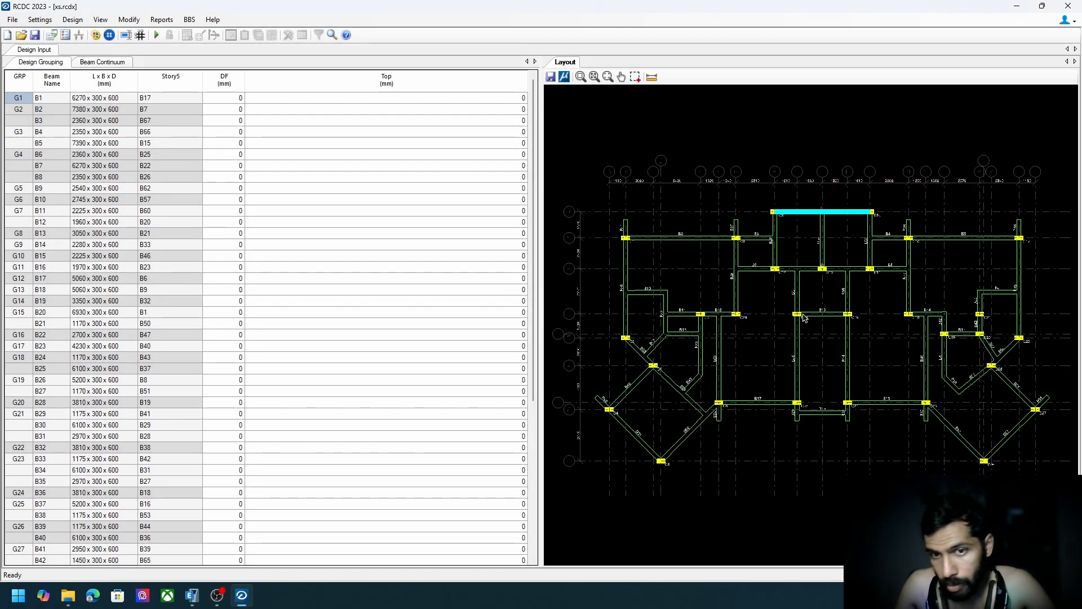
Open the general and reinforcement settings and choose Max Dia as the top detailing style.
left_click(65, 35)
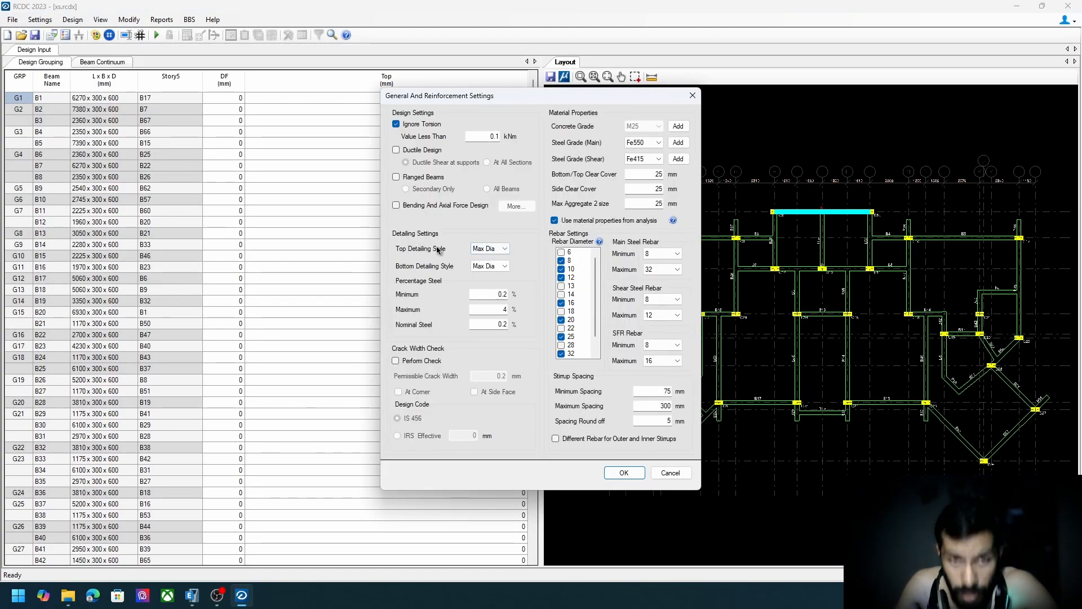
left_click(492, 250)
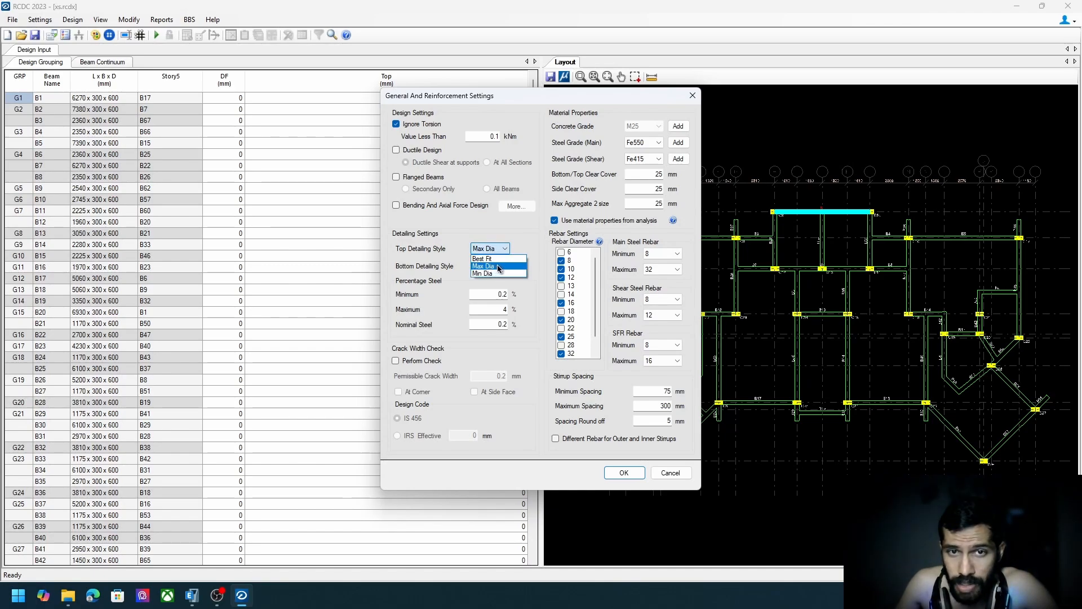
left_click(498, 268)
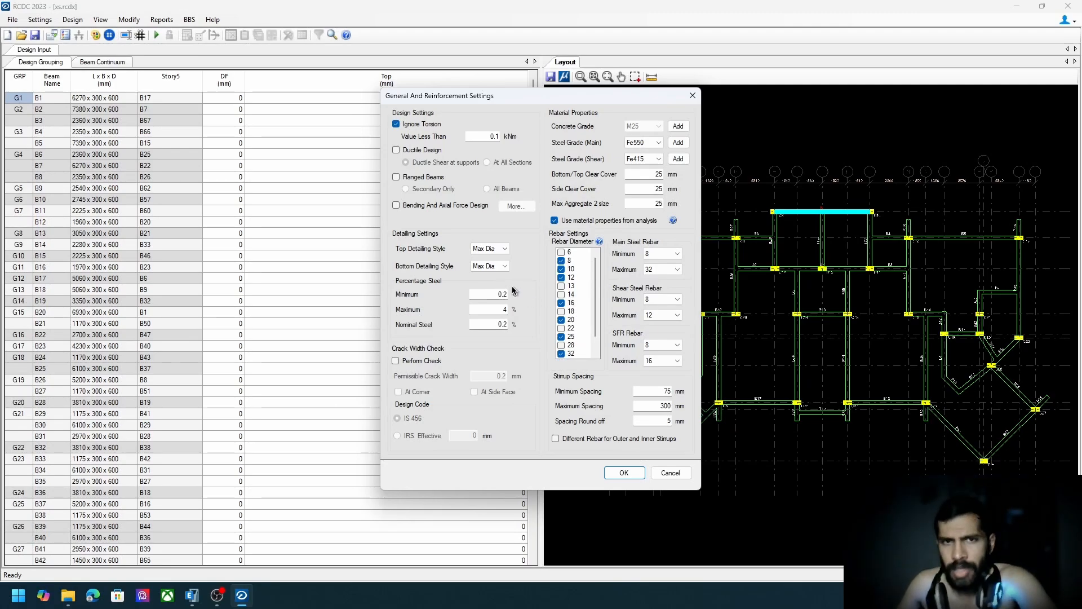
Try Min Dia and Best Fit as the top detailing style.
left_click(503, 249)
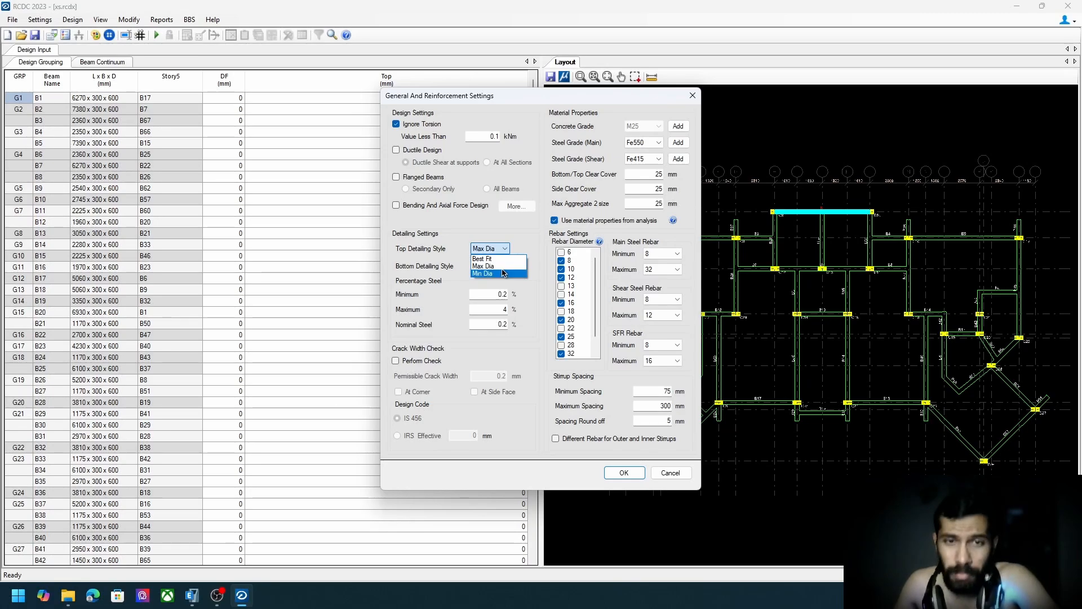
left_click(504, 273)
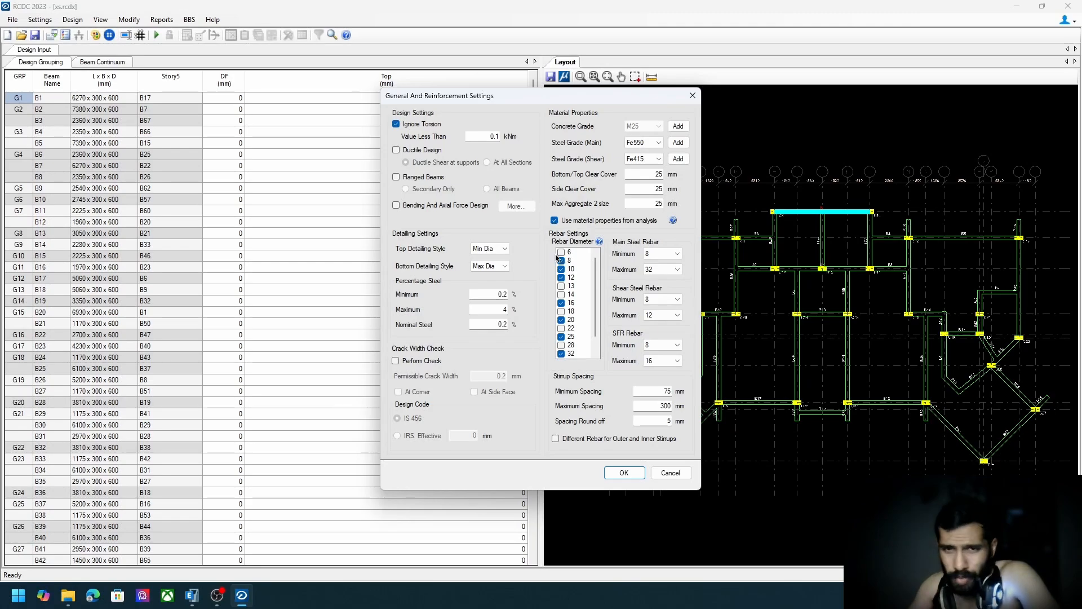
left_click(506, 249)
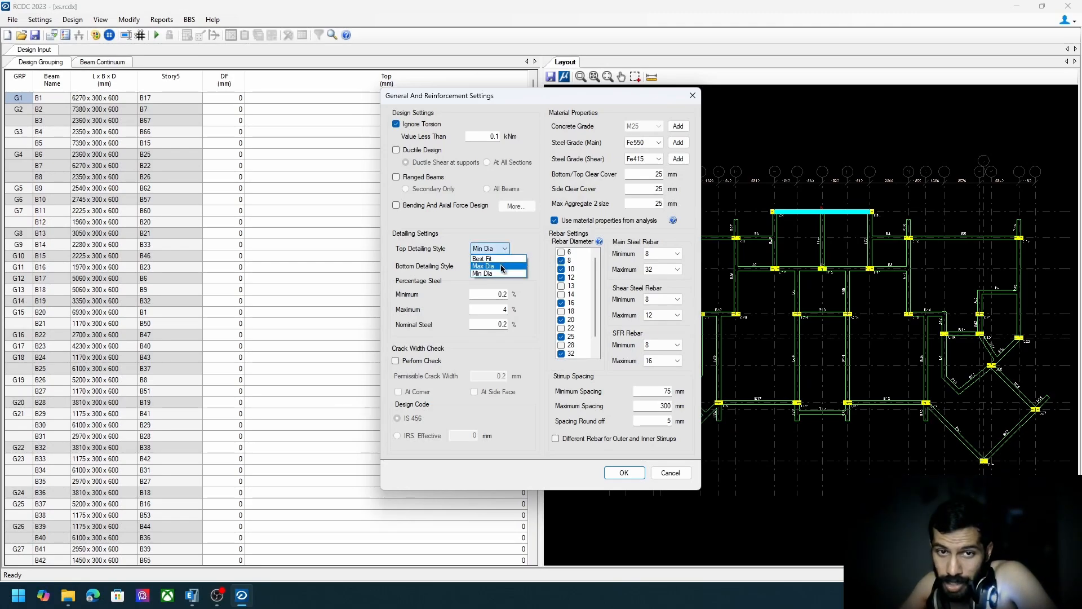
left_click(502, 260)
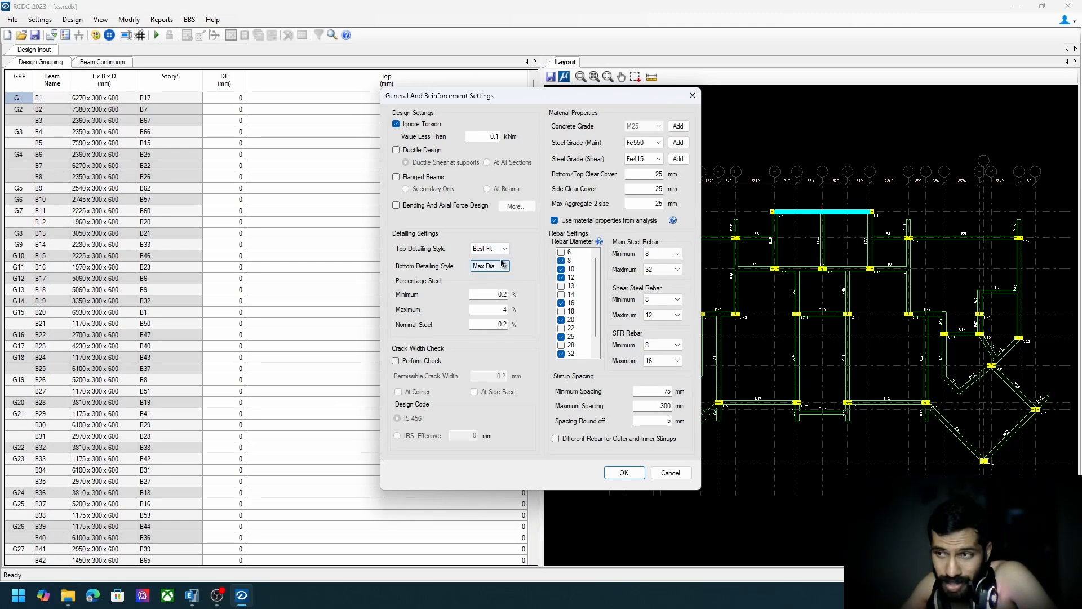
Set both the top and bottom detailing styles to Max Dia.
left_click(496, 249)
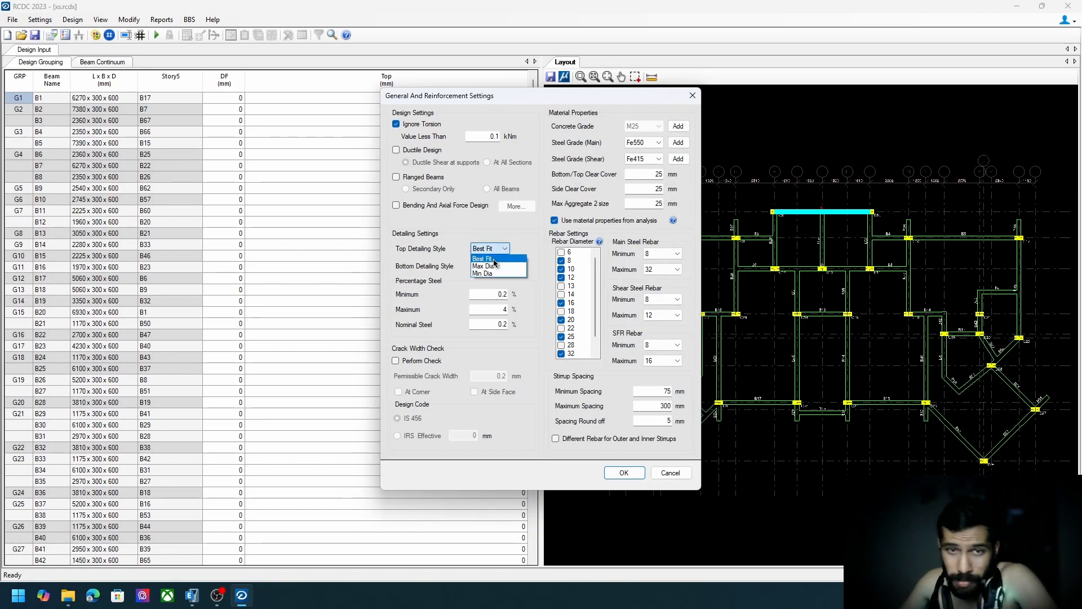
left_click(495, 266)
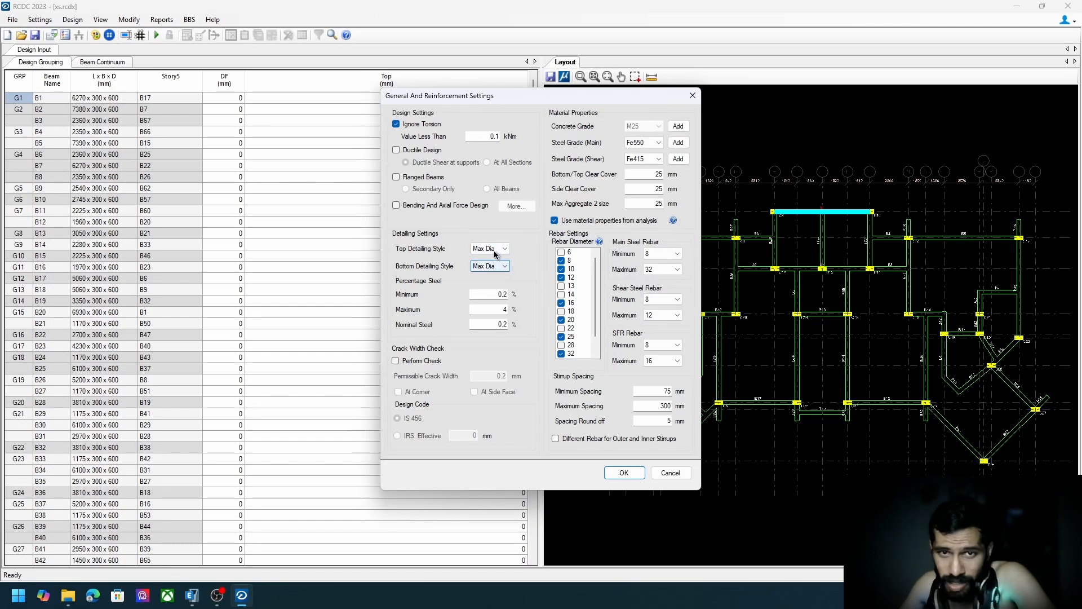
left_click(489, 266)
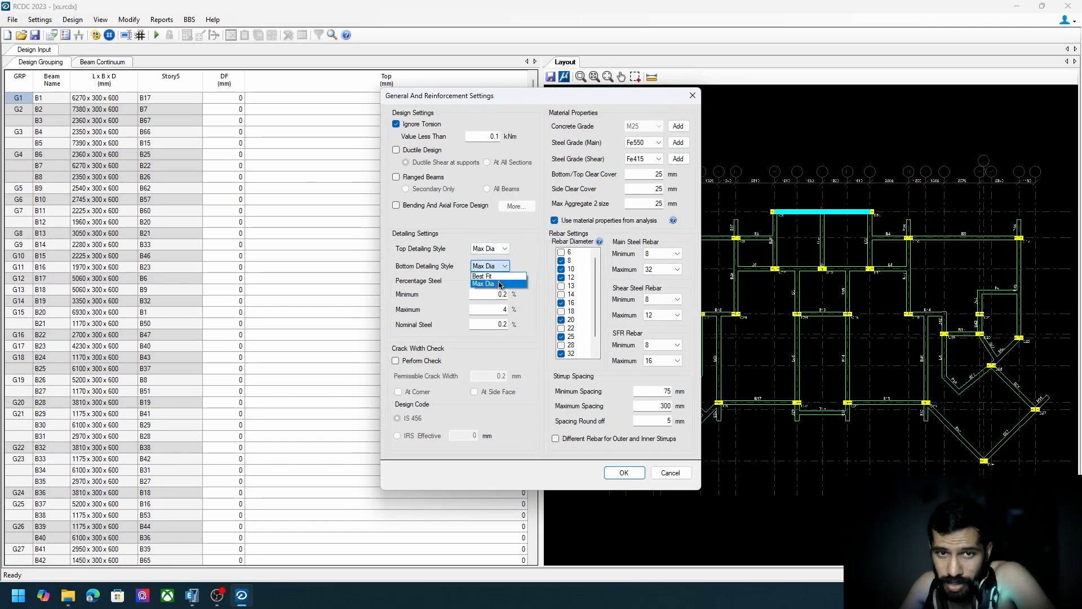
left_click(491, 282)
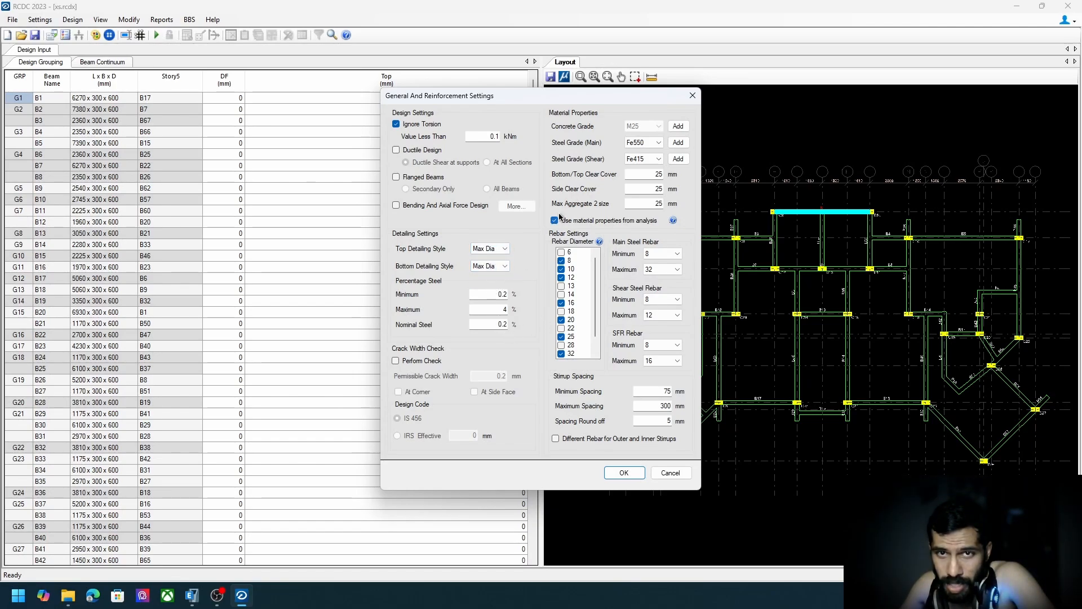
Go through the steel grade options, choosing Fe550 for main and Fe415 for shear reinforcement.
left_click(646, 143)
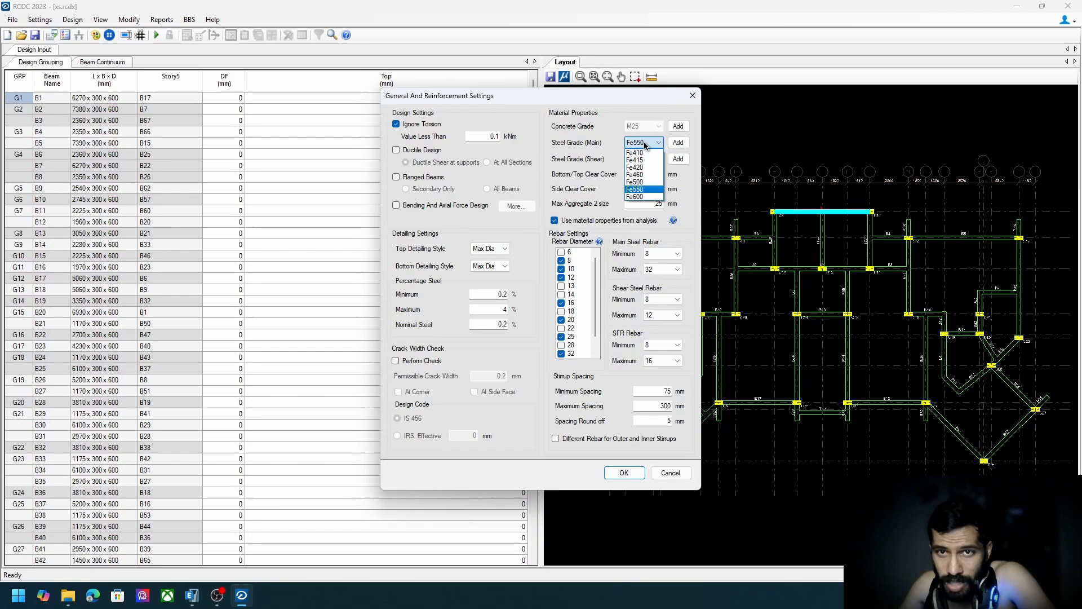
left_click(648, 183)
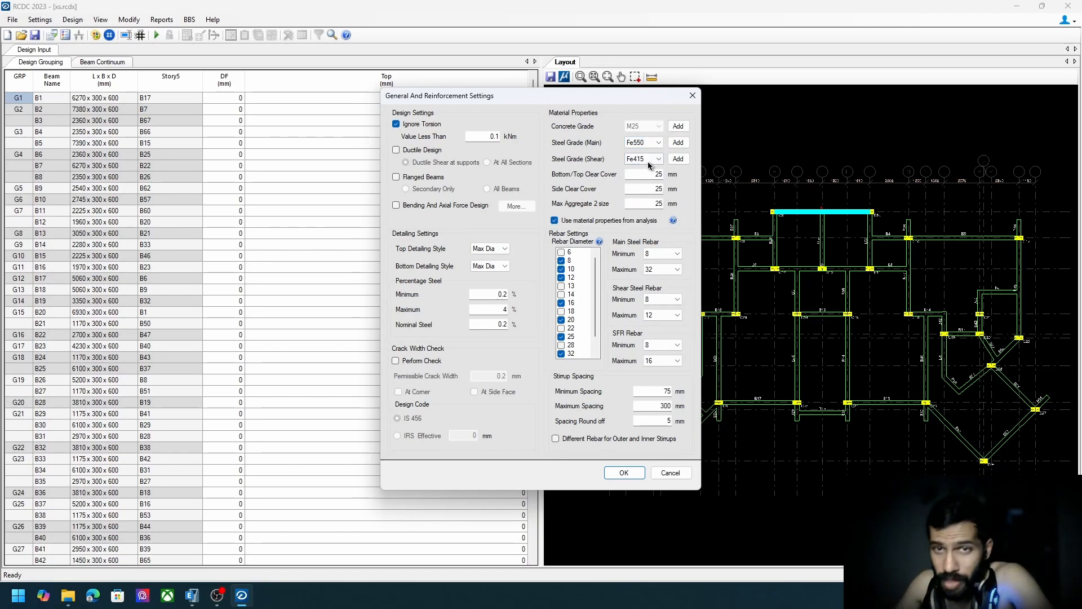
left_click(654, 145)
left_click(653, 145)
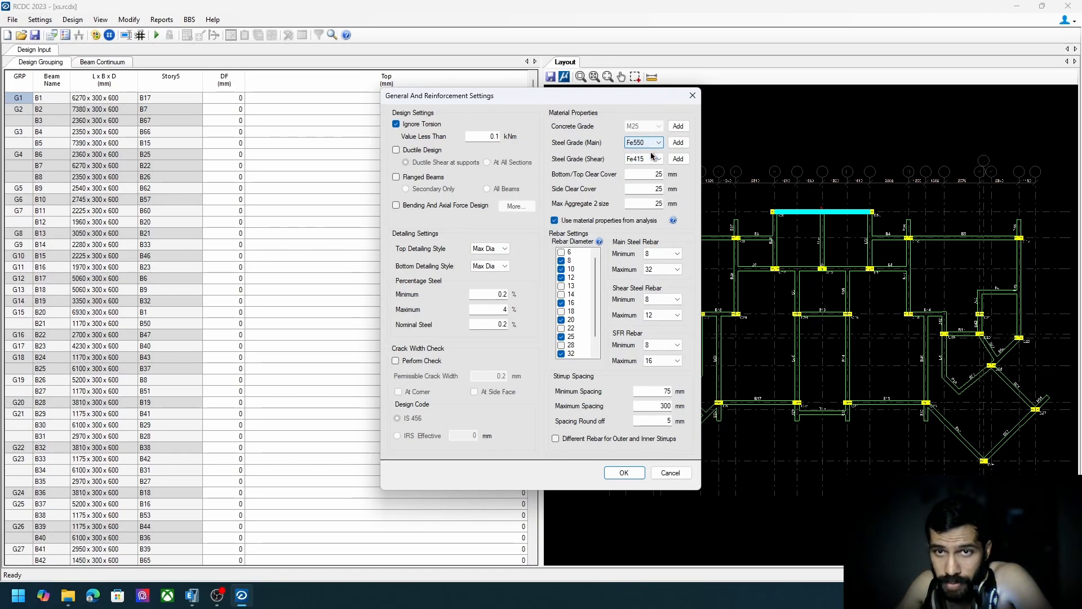
left_click(650, 160)
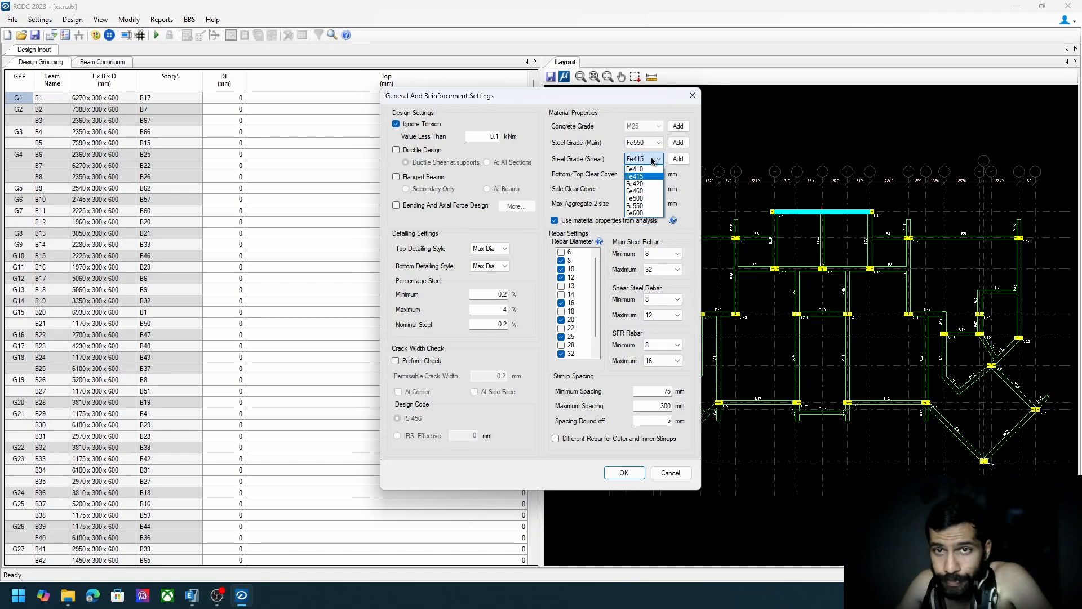
left_click(643, 176)
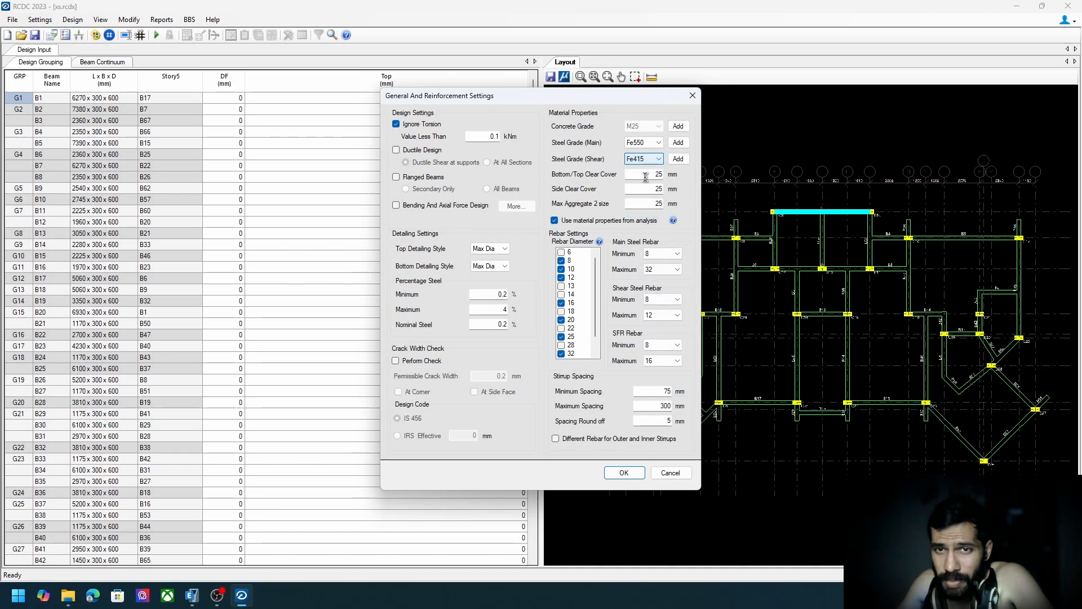
Exclude the 32 mm rebar diameter from the allowed bars and set the maximum main steel rebar to 25 mm.
scroll(592, 324, "down", 1)
left_click(562, 353)
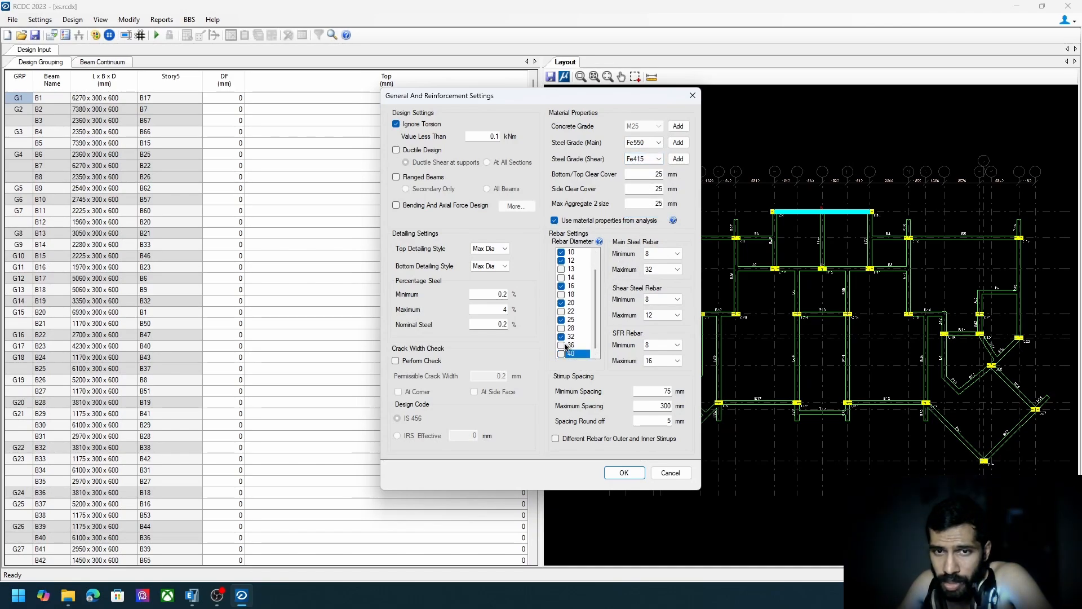
left_click(562, 353)
left_click(561, 338)
left_click(562, 337)
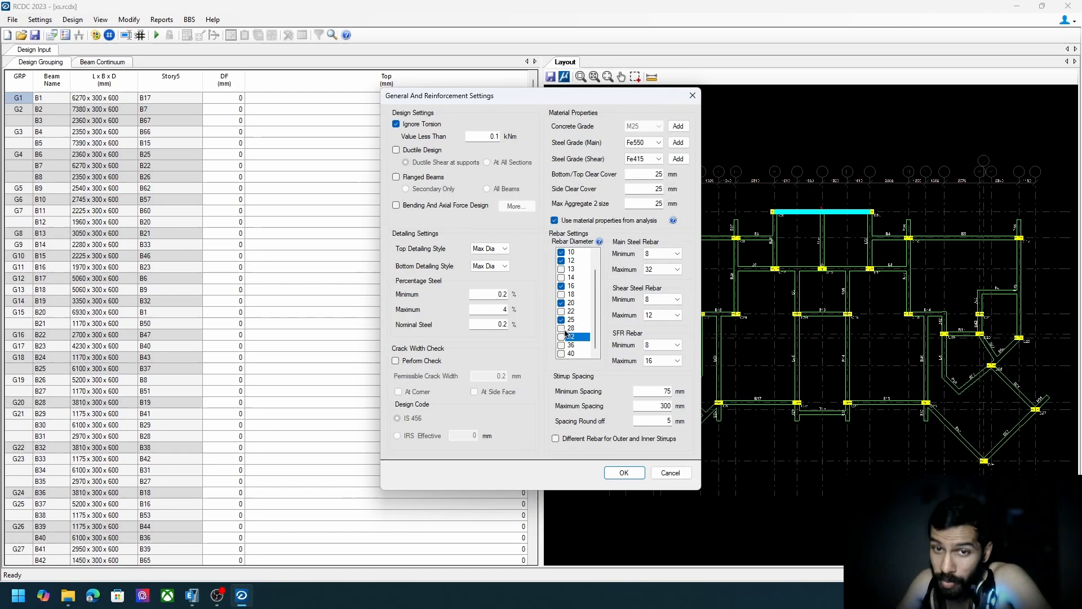
left_click(676, 269)
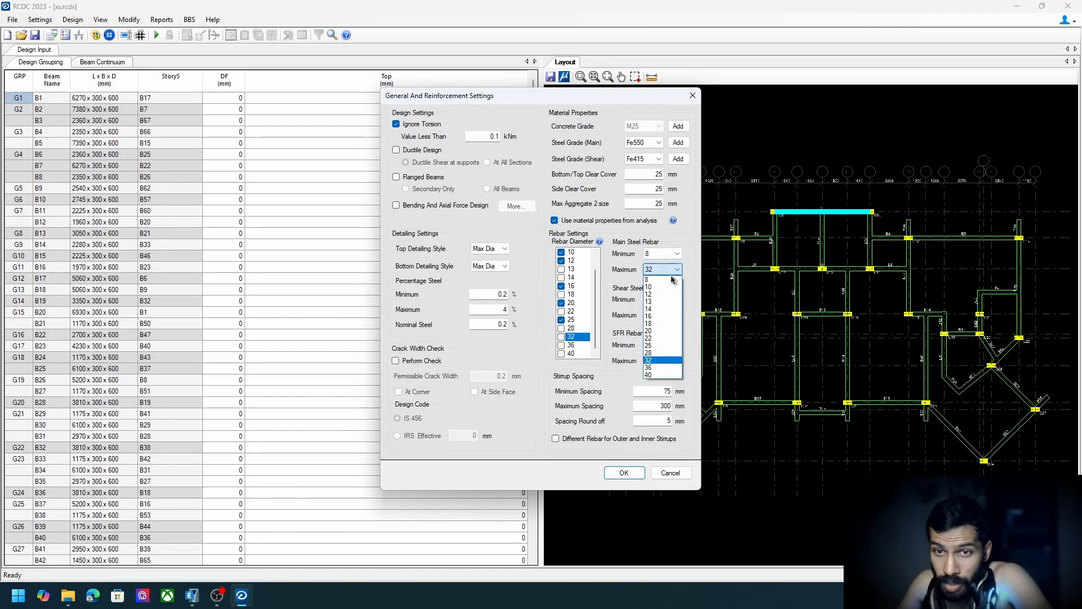
left_click(654, 346)
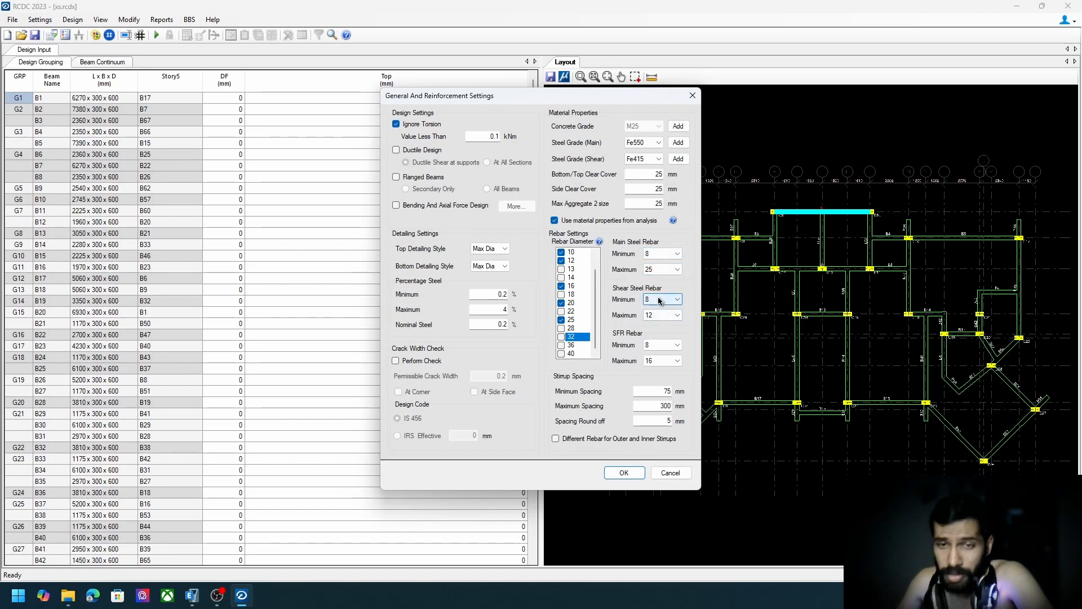
Set the maximum SFR rebar to 12 mm and accept the general and reinforcement settings.
left_click(663, 361)
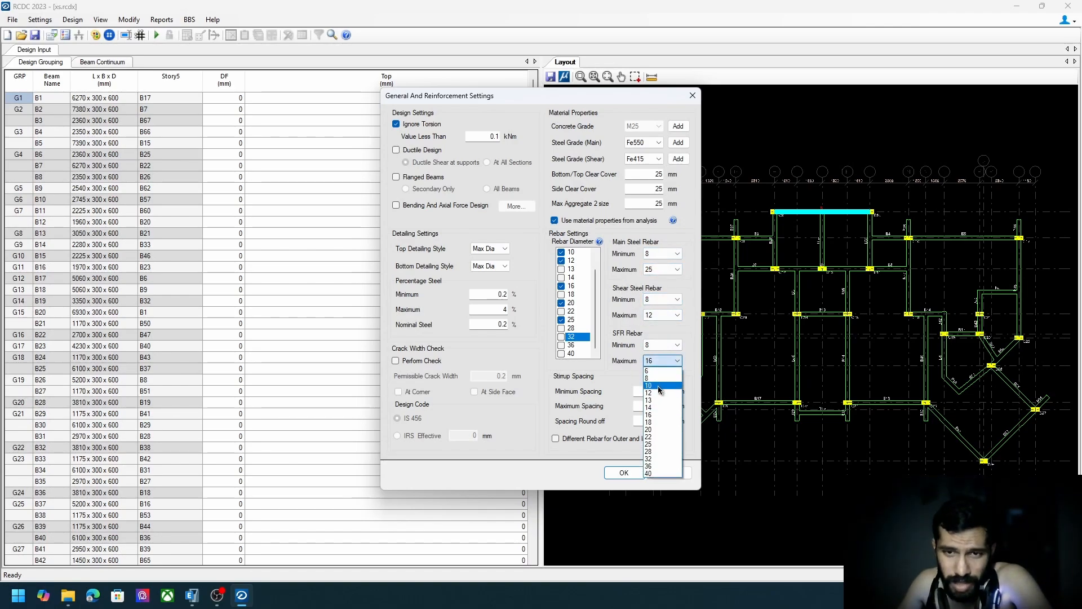
left_click(657, 382)
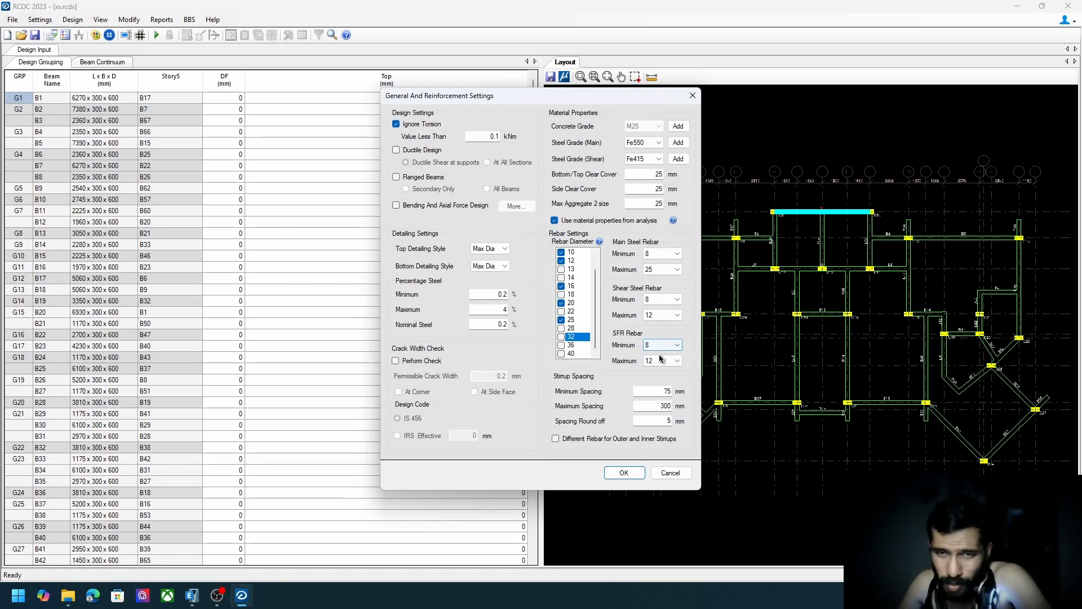
left_click(624, 472)
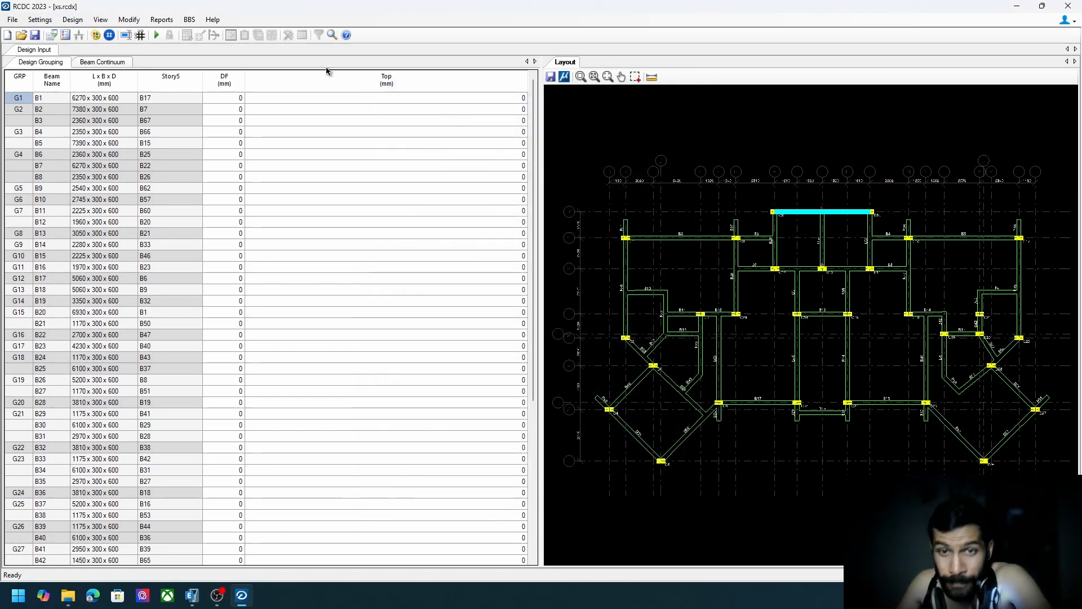
Open the basic load cases and assign Dead Load to Dead, Live Load to Live and Wind X to wind x.
left_click(39, 19)
left_click(102, 93)
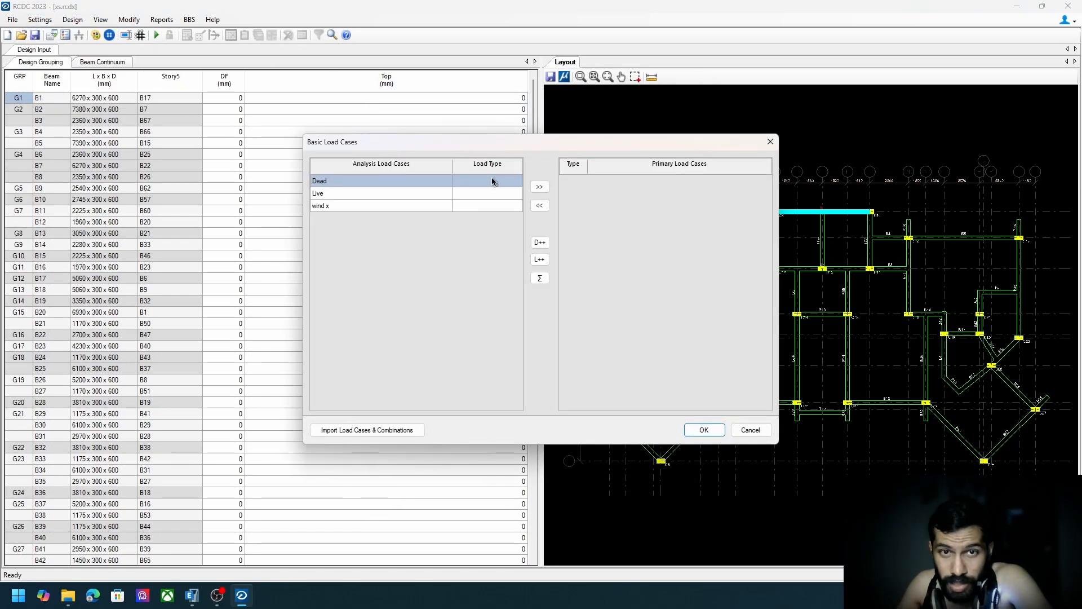
left_click(494, 180)
left_click(516, 180)
left_click(486, 192)
left_click(507, 193)
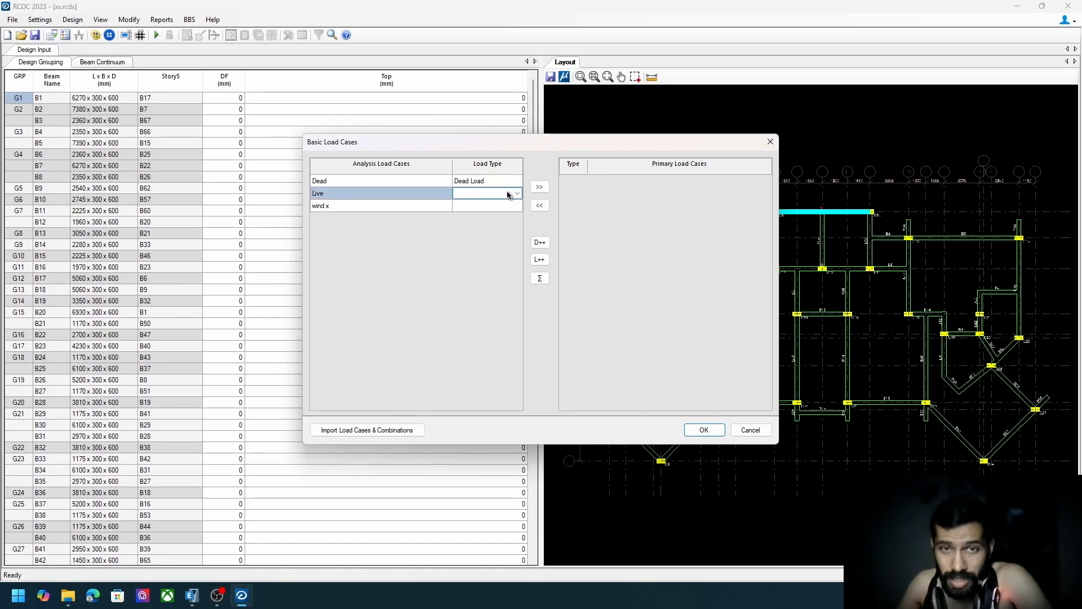
left_click(516, 193)
left_click(485, 211)
left_click(486, 206)
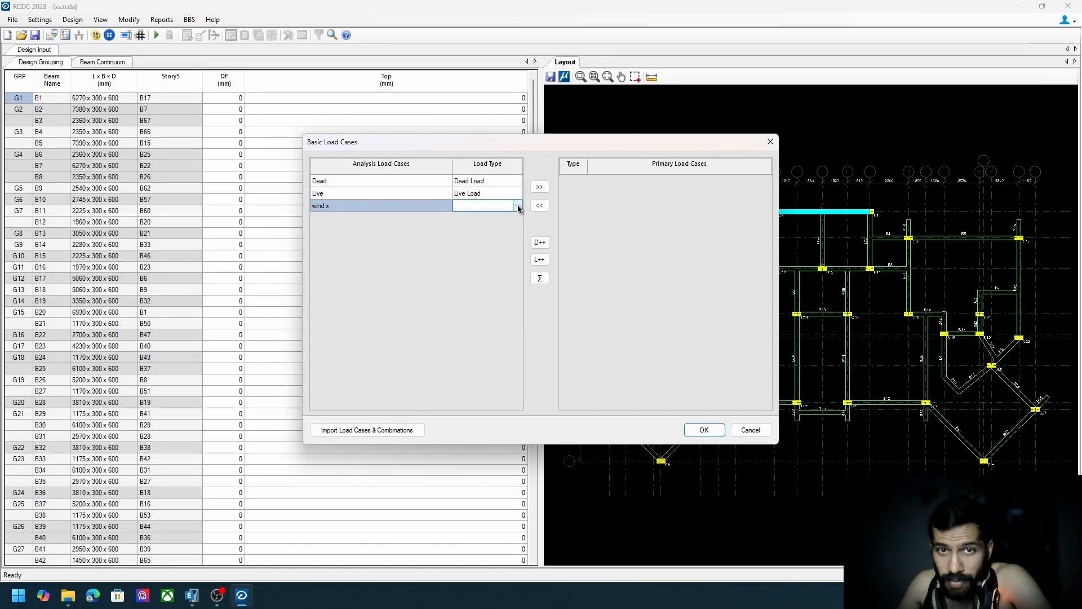
left_click(515, 205)
left_click(485, 260)
Add the Dead, Live and wind x analysis cases to the primary load cases and accept them.
left_click(411, 181)
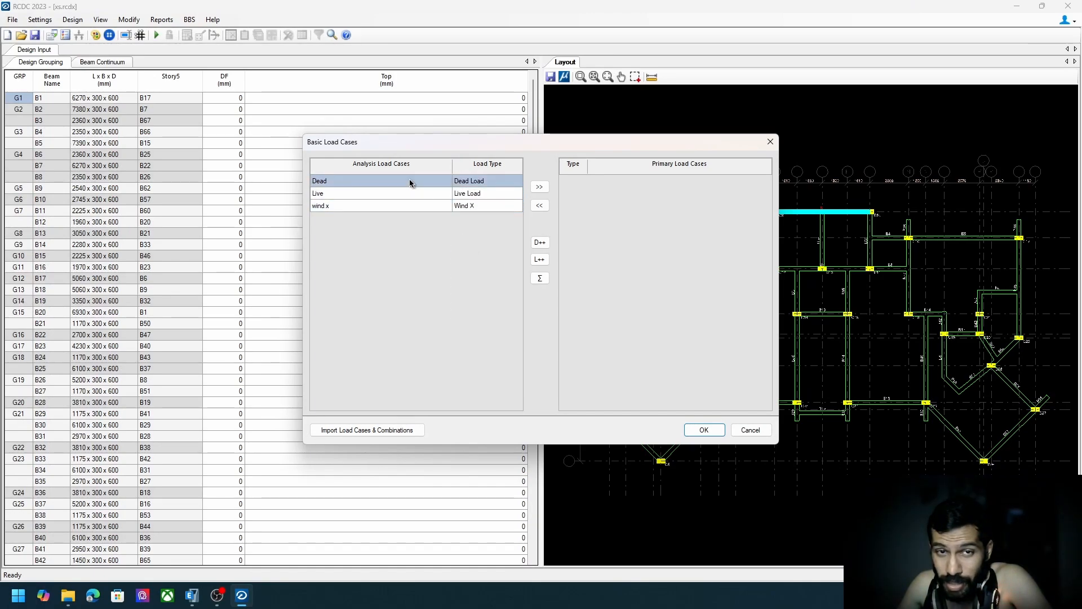
left_click(424, 205, "shift")
left_click(540, 186)
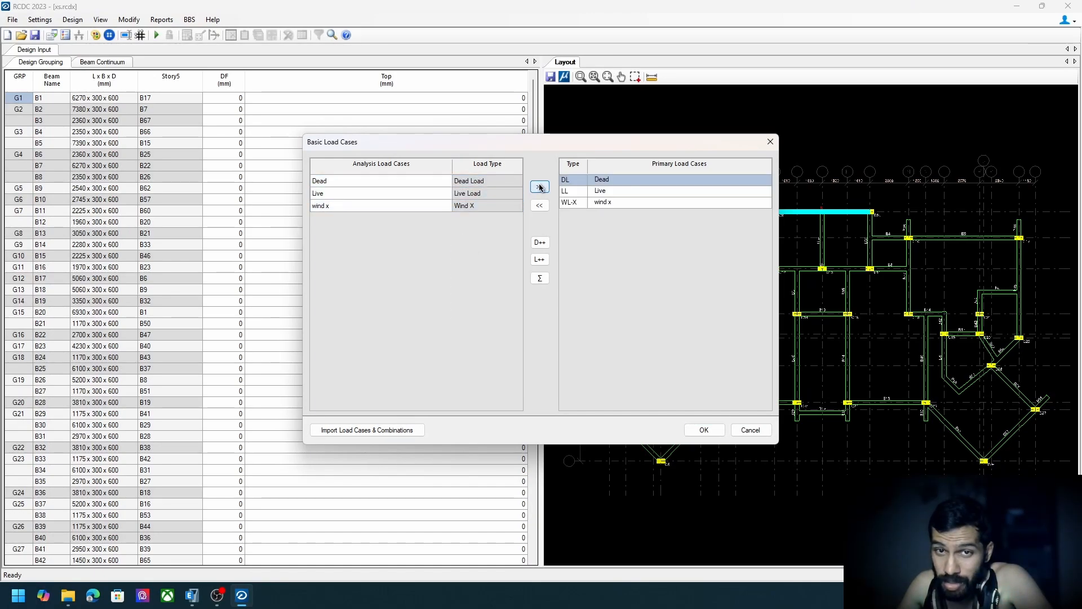
left_click(705, 429)
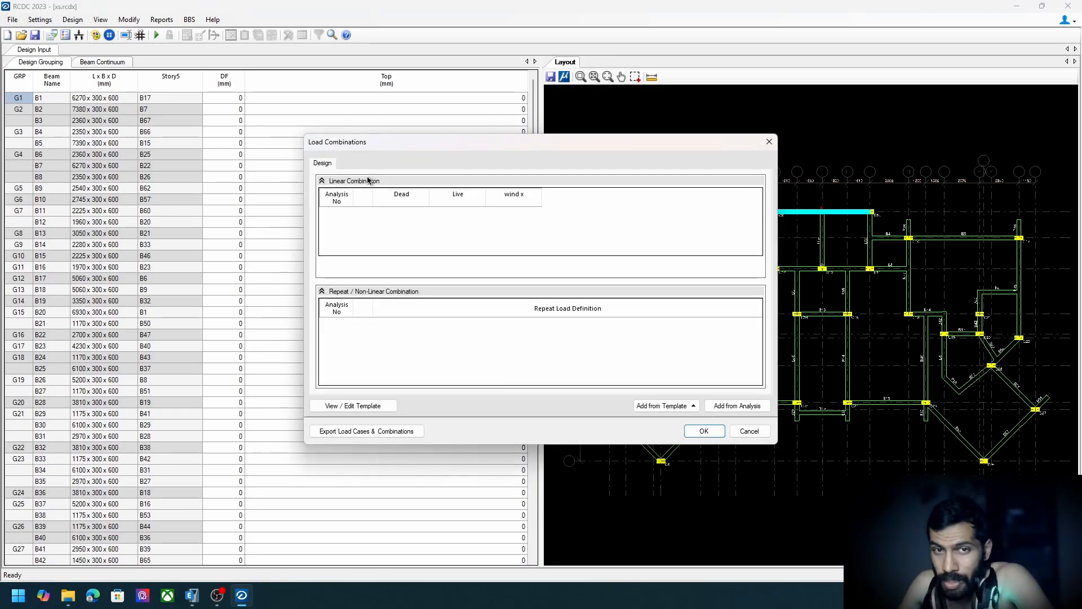
Add the load combinations from the analysis, remove the duplicate linear combinations and accept the list.
left_click(757, 407)
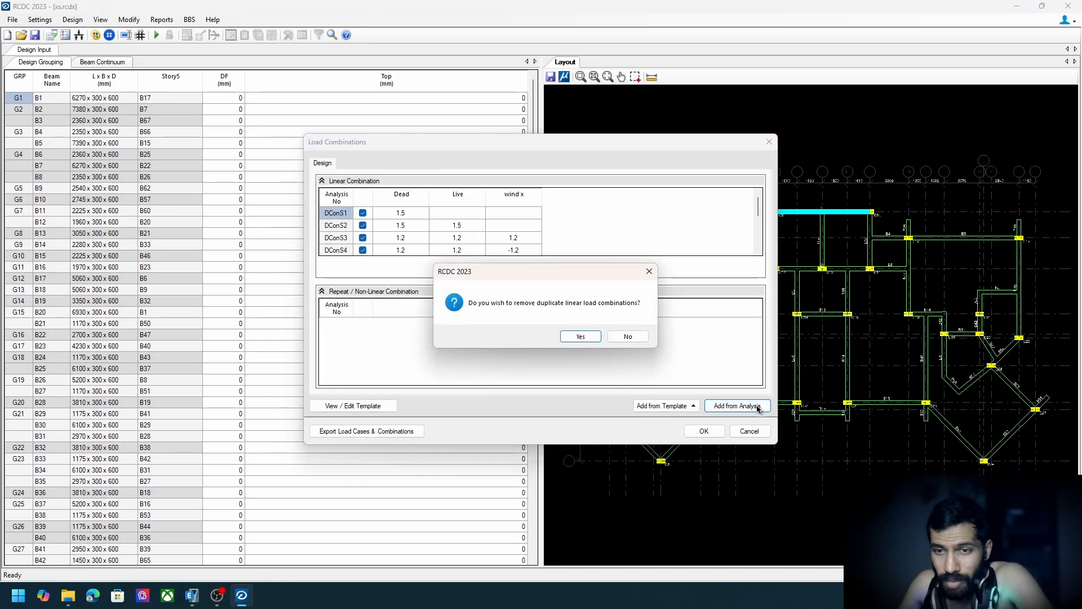
left_click(581, 336)
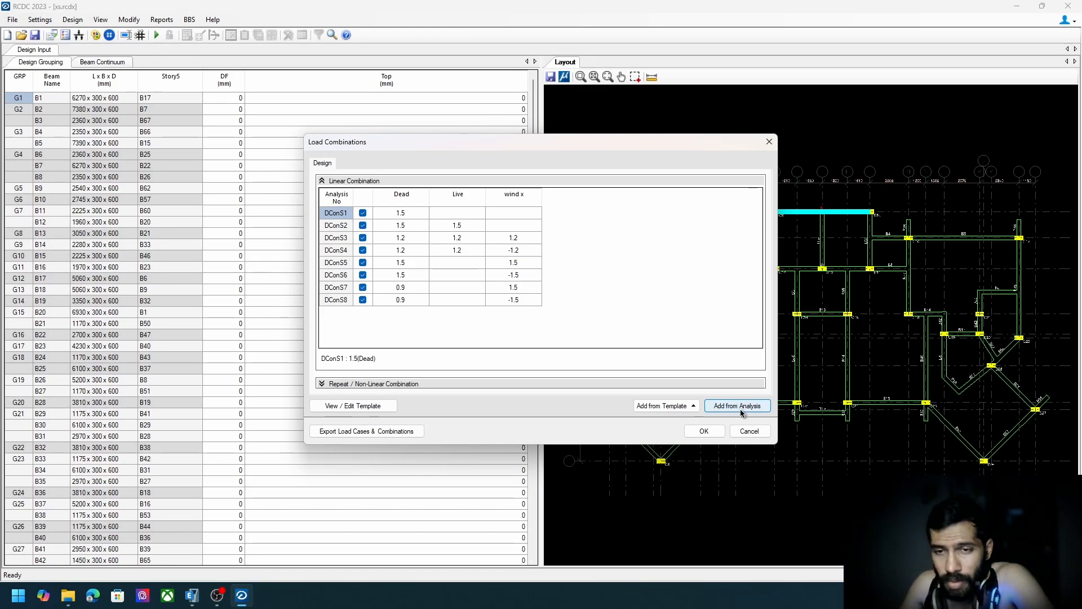
left_click(705, 432)
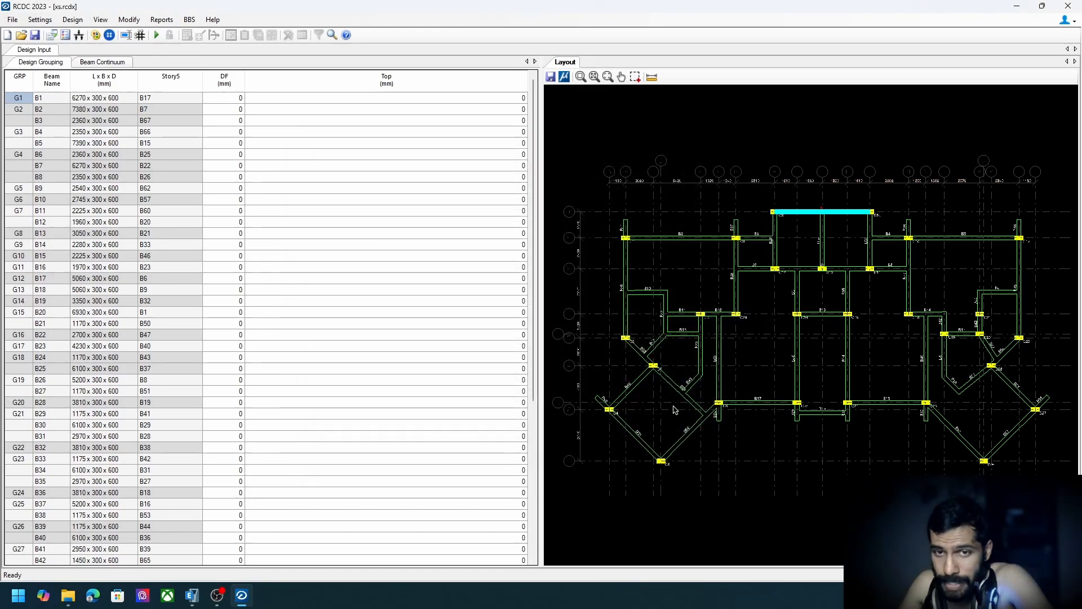
Run the design of the Story5 beams and open beam group G39 for redesign.
left_click(156, 35)
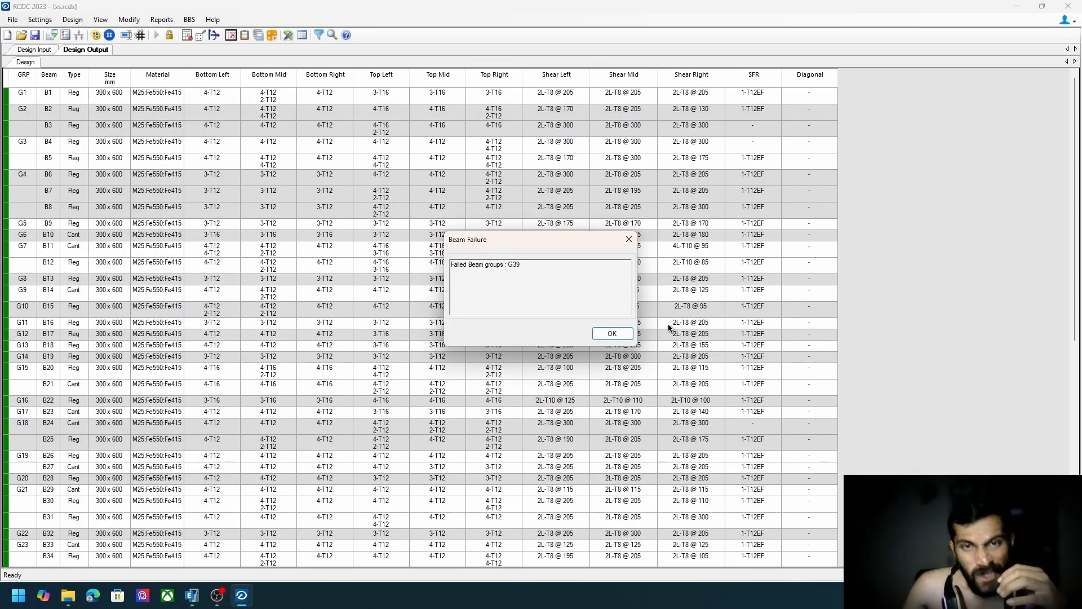
left_click(612, 334)
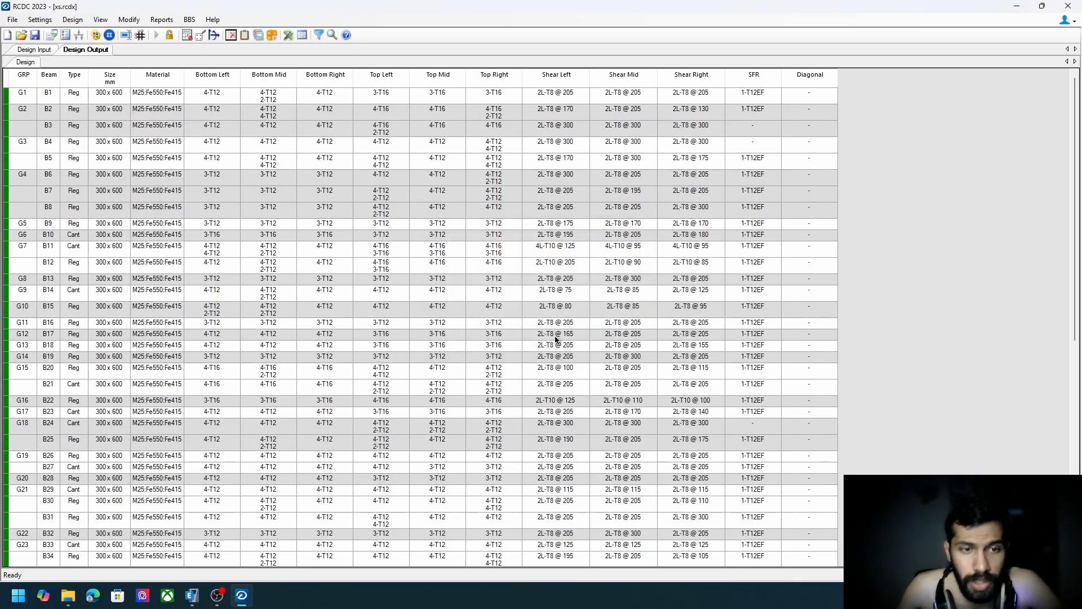
scroll(321, 351, "down", 10)
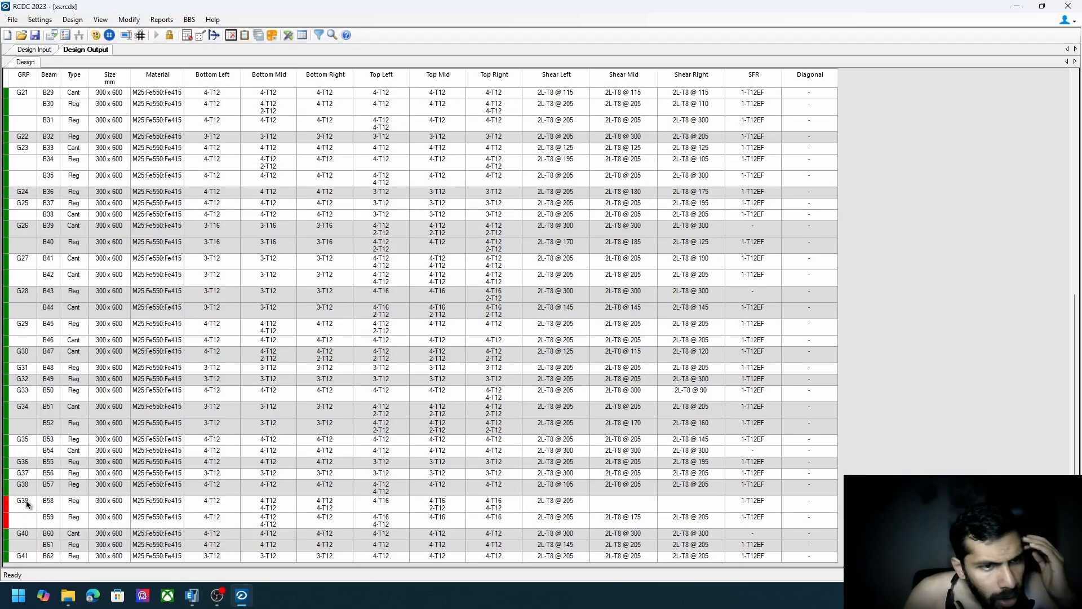
left_click(42, 502)
right_click(42, 503)
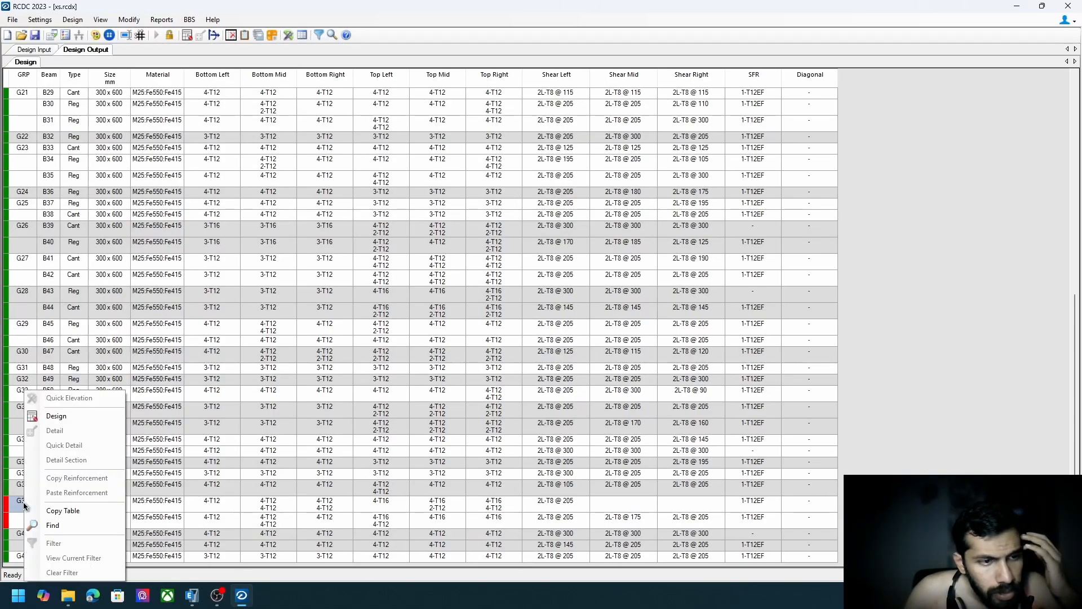
left_click(75, 421)
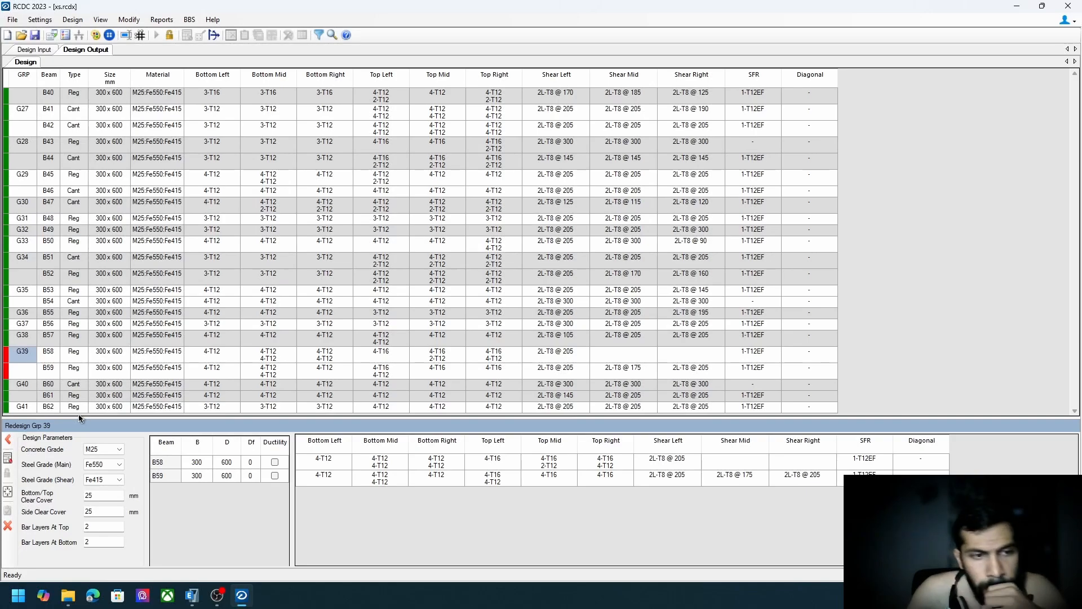
Set the depth of beams B58 and B59 to 700 mm and try redesigning group G39.
left_click(232, 465)
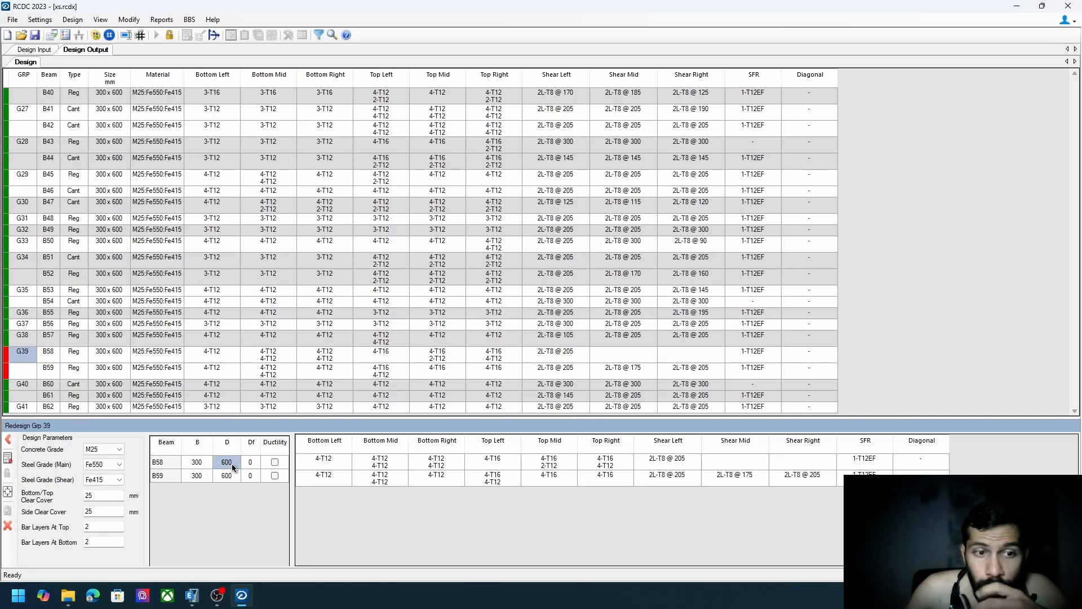
type("700")
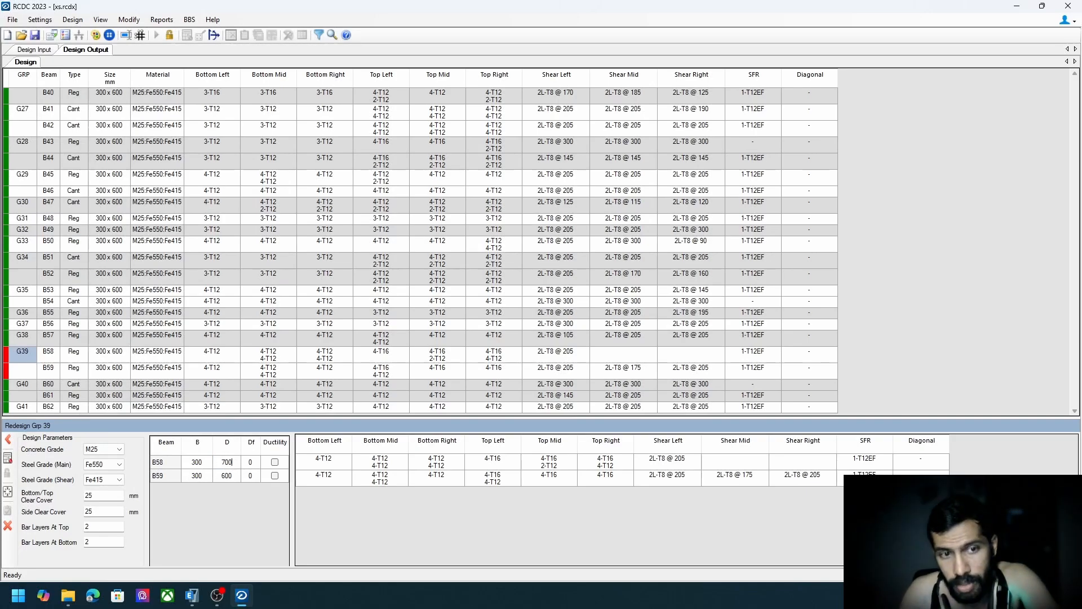
left_click(231, 478)
type("700")
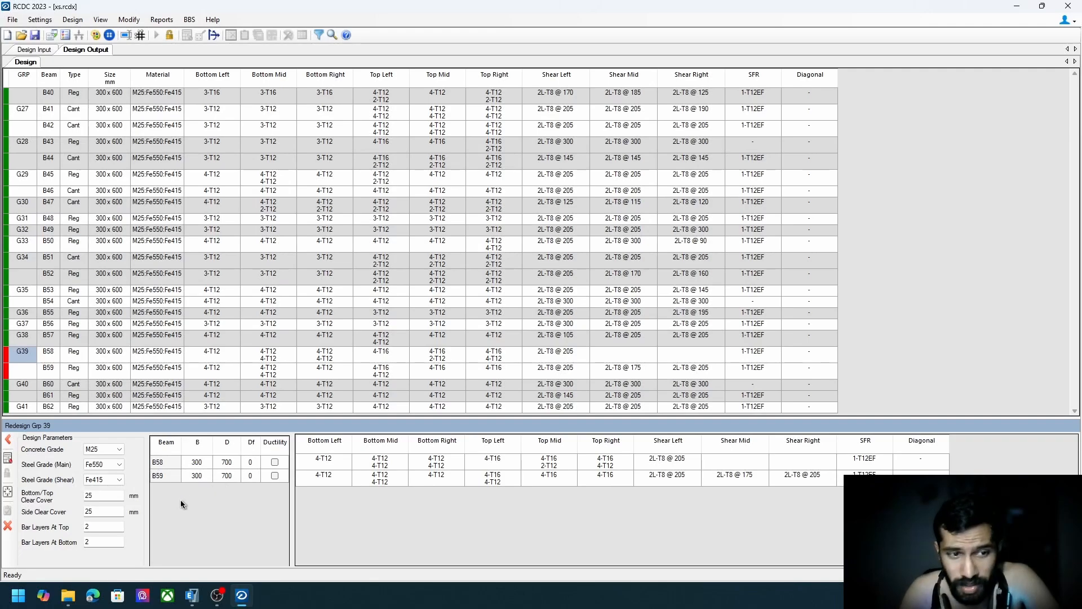
left_click(9, 459)
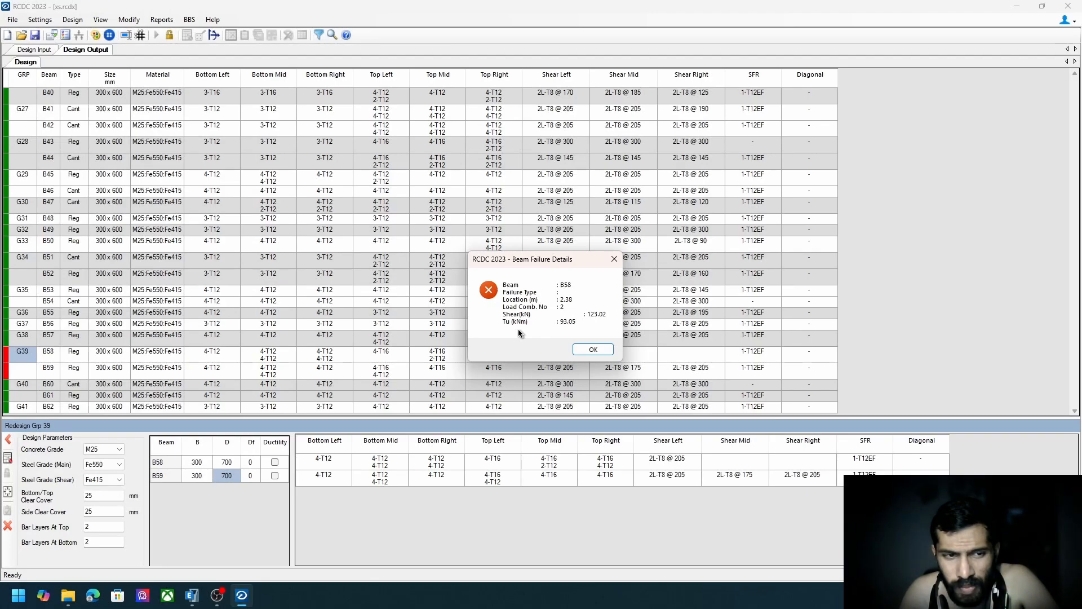
left_click(594, 350)
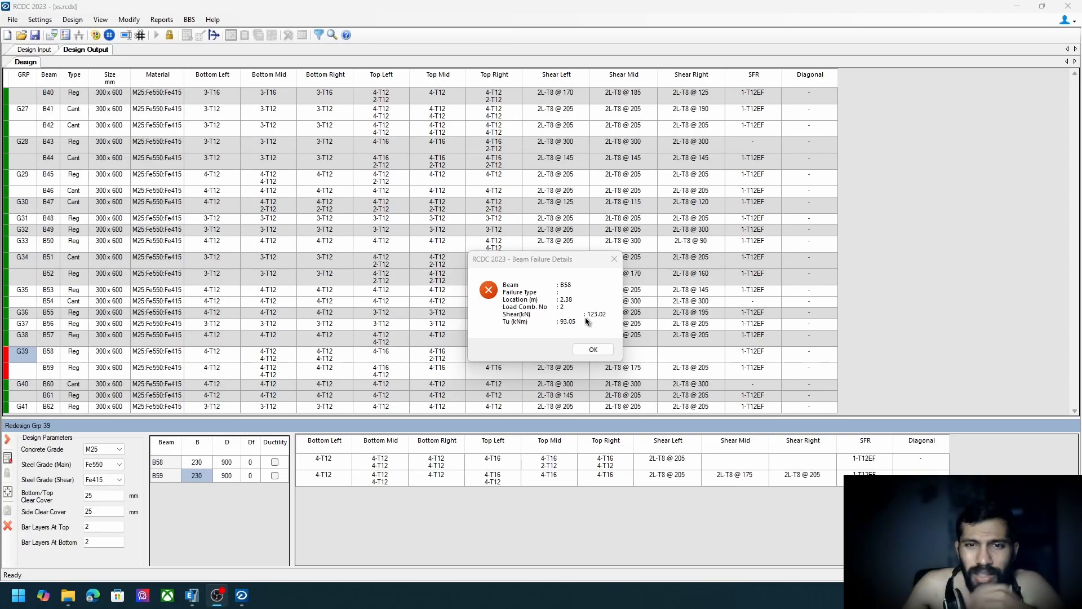
Dismiss the beam failure details and set the width of beam B58 to 360 mm.
left_click(596, 350)
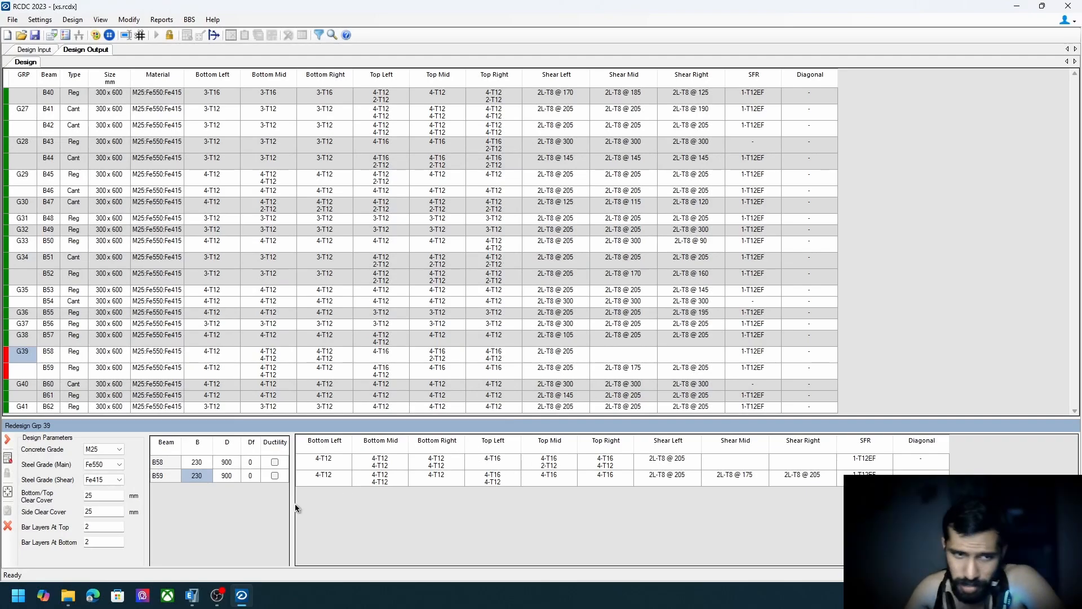
left_click(231, 464)
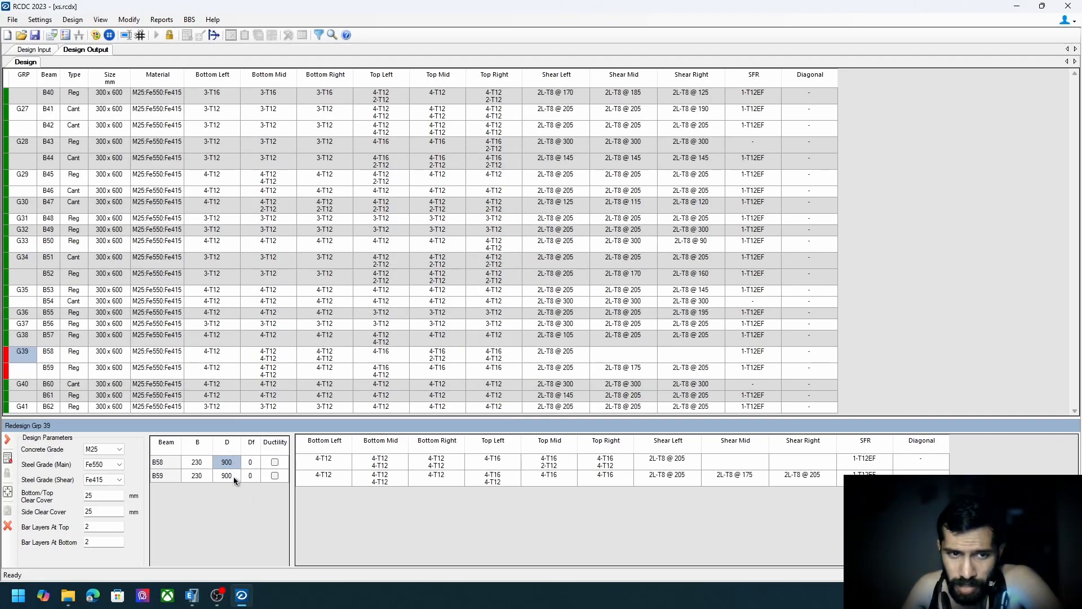
left_click(201, 468)
left_click(202, 469)
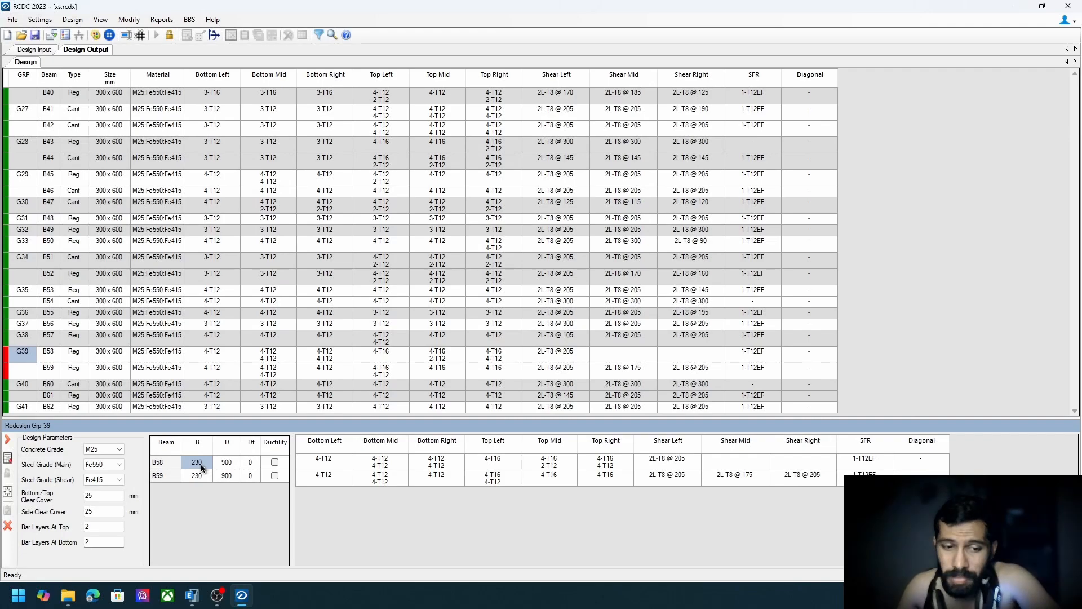
type("36")
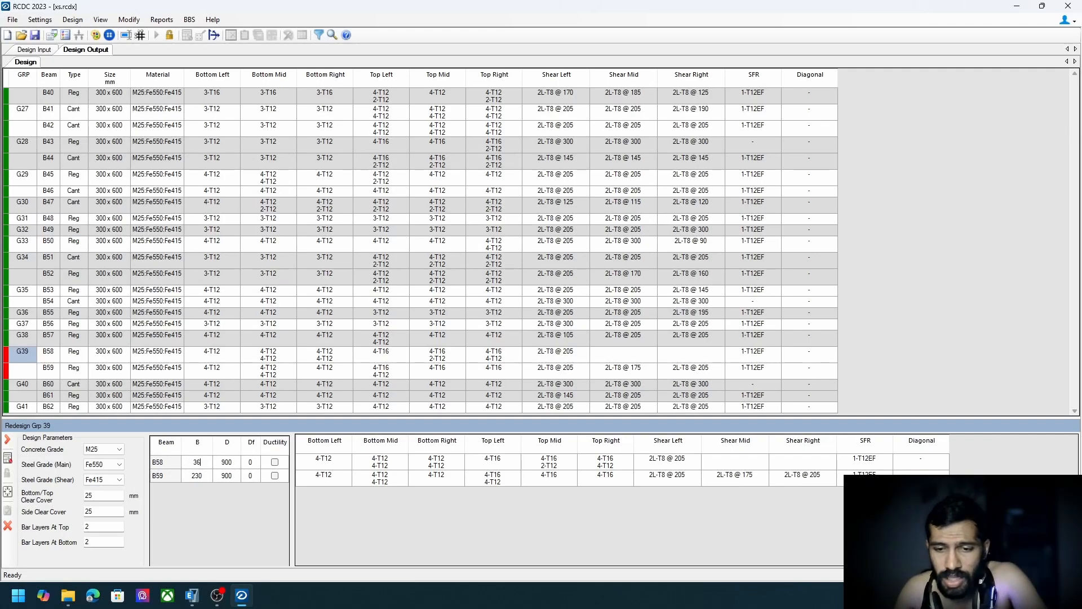
left_click(200, 477)
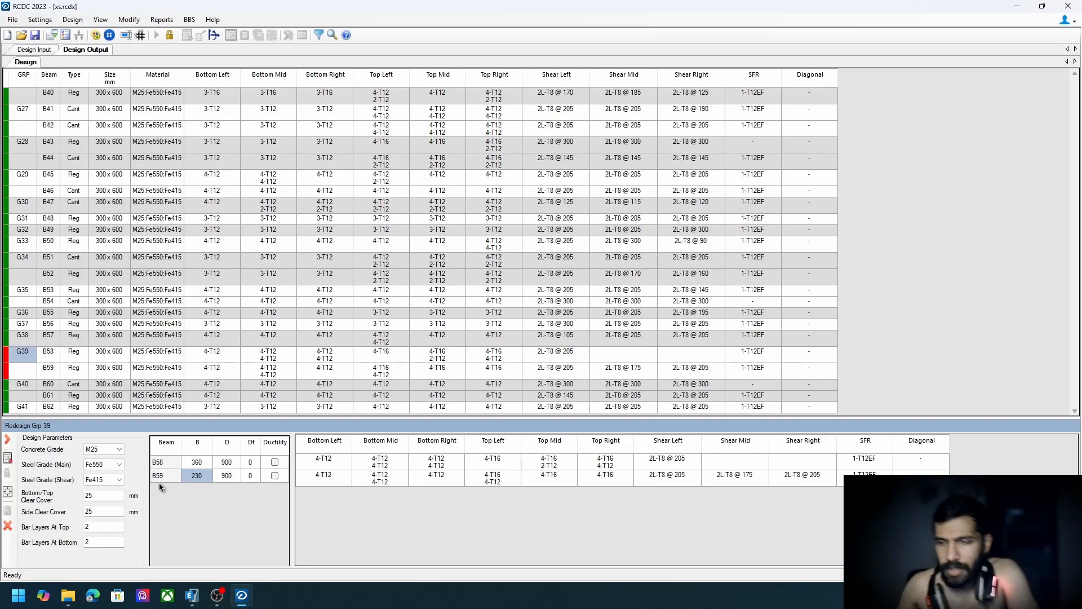
Sketch two beams meeting at an angle with a curved rotation arrow in red pen on the empty area beside the results table.
key("ctrl+alt+g")
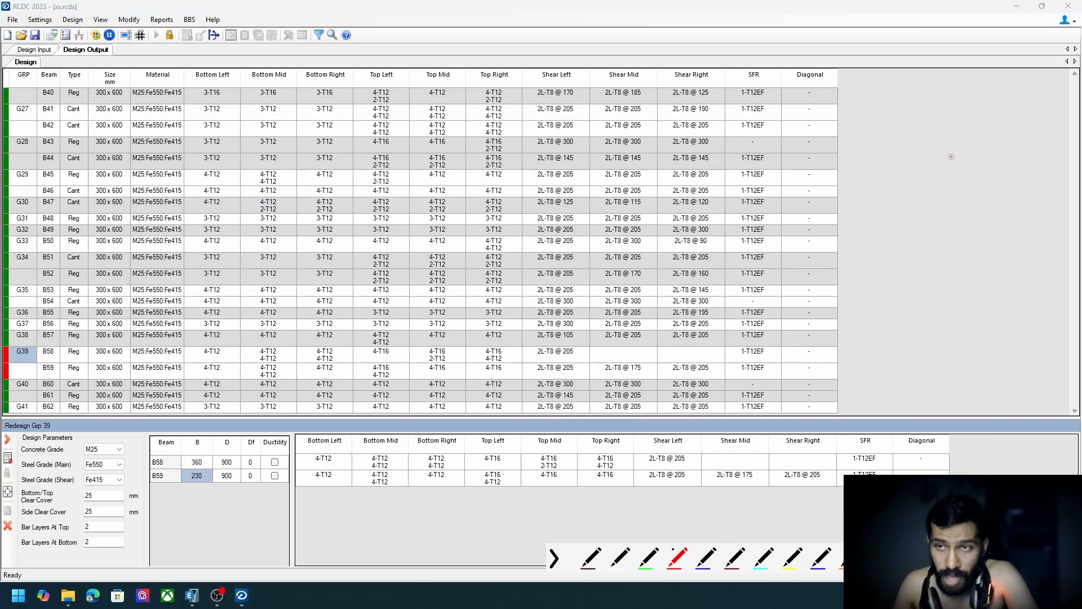
mouse_move(1018, 100)
left_mouse_down()
mouse_move(912, 197)
mouse_move(991, 255)
left_mouse_up()
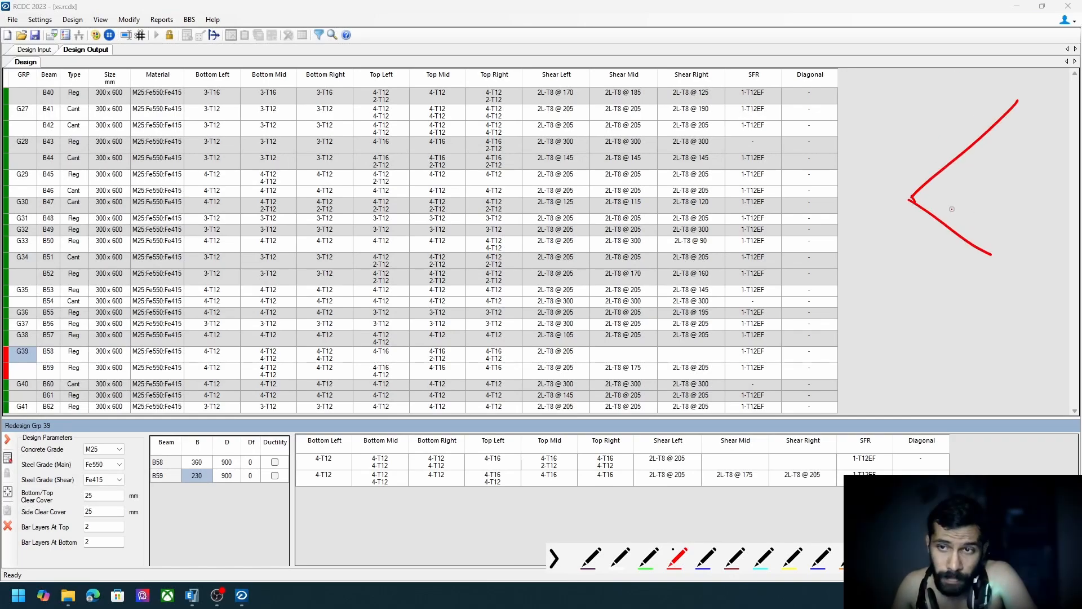
mouse_move(953, 212)
left_mouse_down()
mouse_move(927, 244)
mouse_move(956, 241)
left_mouse_up()
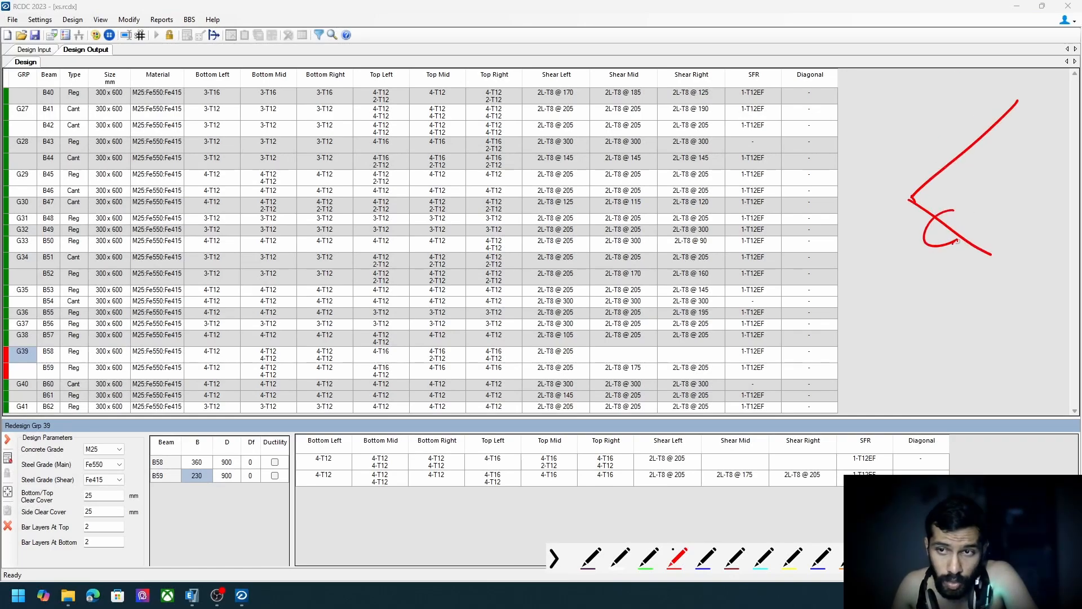
left_click_drag(909, 194, 1028, 90)
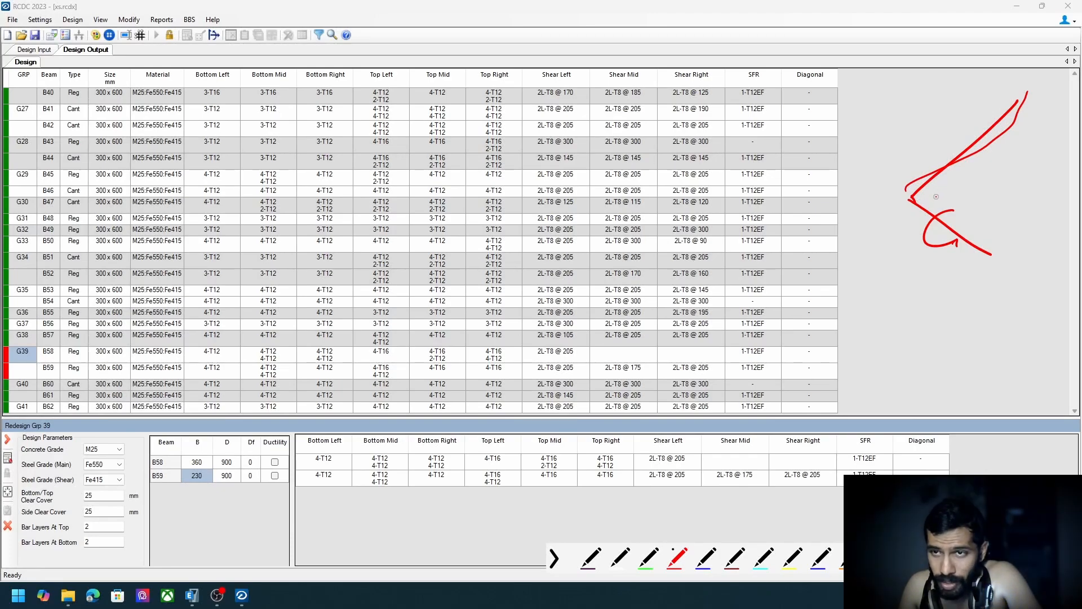
Circle the joint between the two sketched beams in red pen and clear the annotations from the screen.
mouse_move(910, 196)
left_mouse_down()
mouse_move(902, 186)
mouse_move(910, 229)
mouse_move(922, 232)
left_mouse_up()
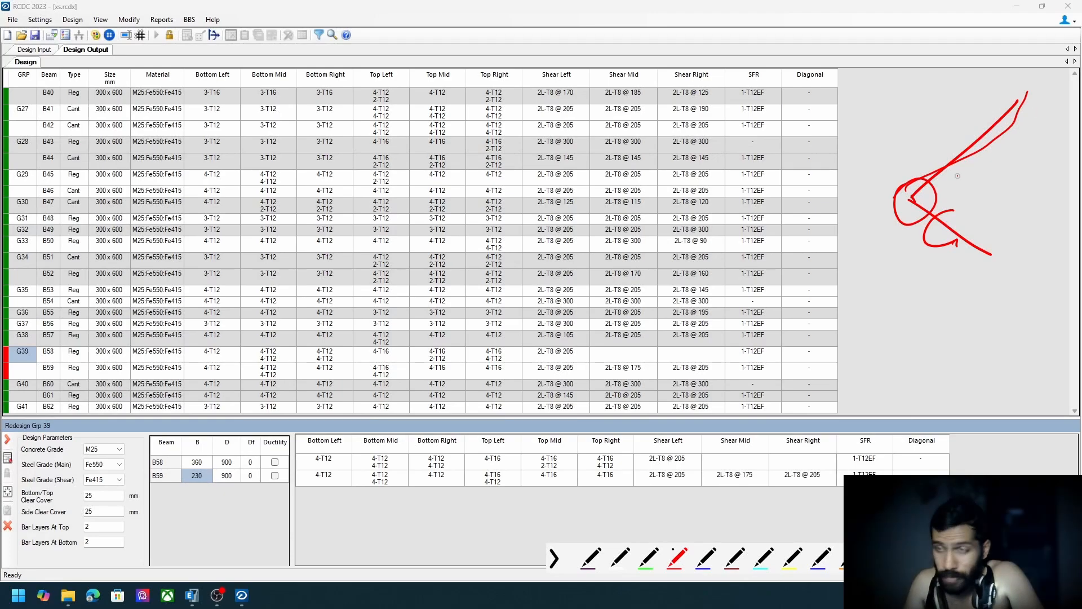
key("e")
left_click_drag(910, 210, 897, 249)
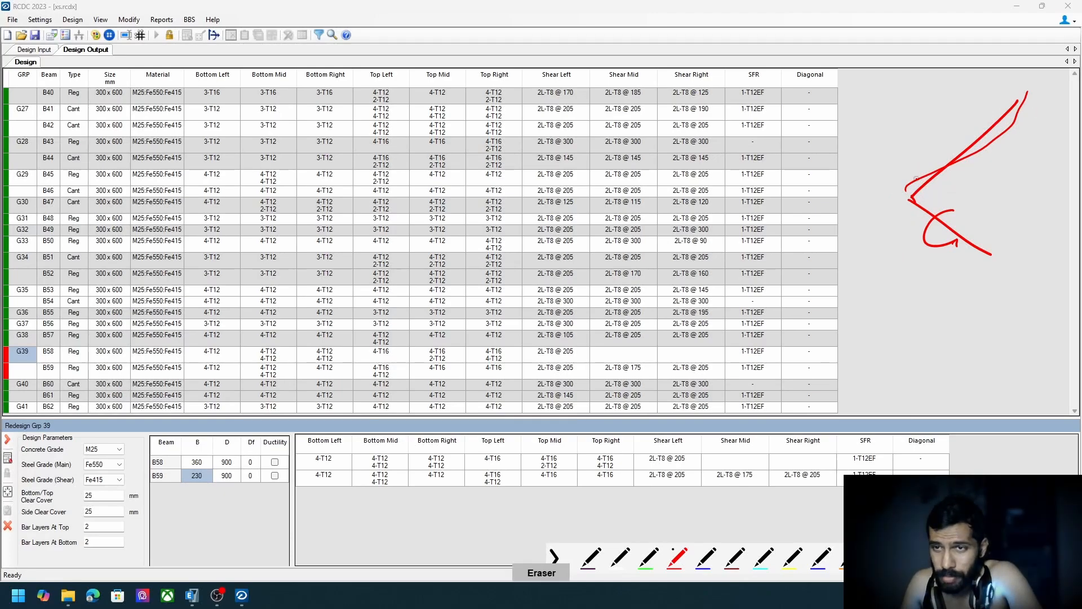
left_click_drag(917, 179, 912, 221)
key("p")
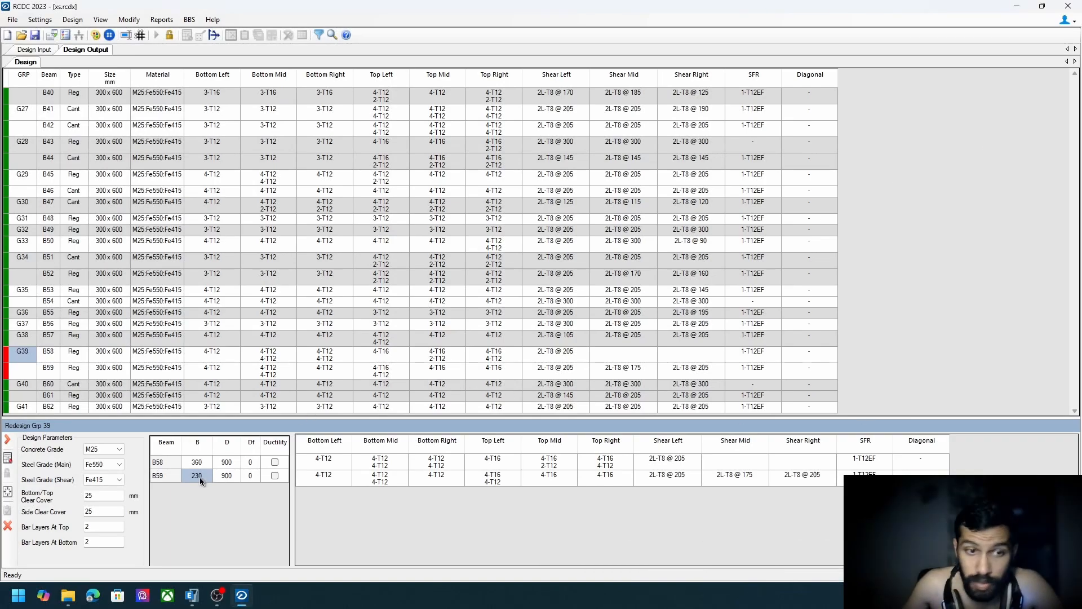
Set the width of beam B59 to 360 mm and redesign group G39.
type("3")
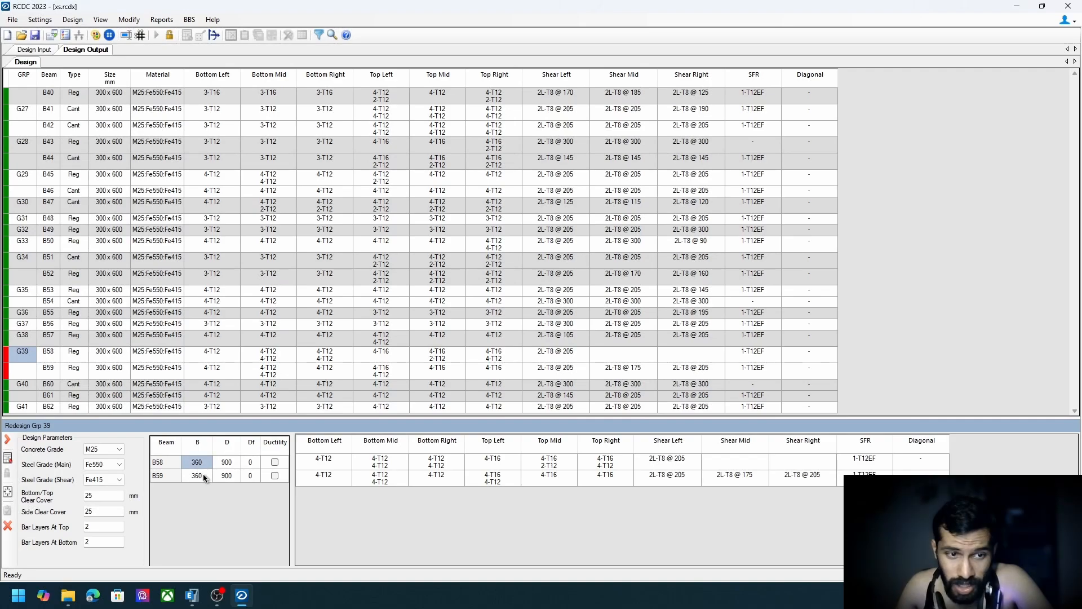
key("Return")
left_click(7, 458)
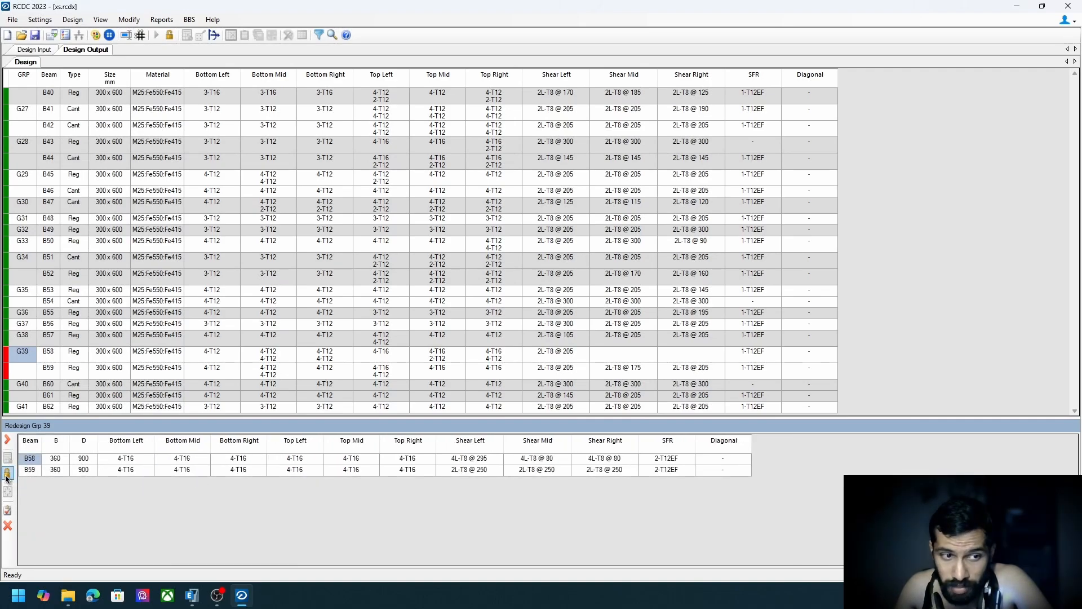
Reopen the group G39 sizes, set the depth of beams B58 and B59 to 700 mm, and redesign the group.
left_click(8, 473)
left_click(229, 465)
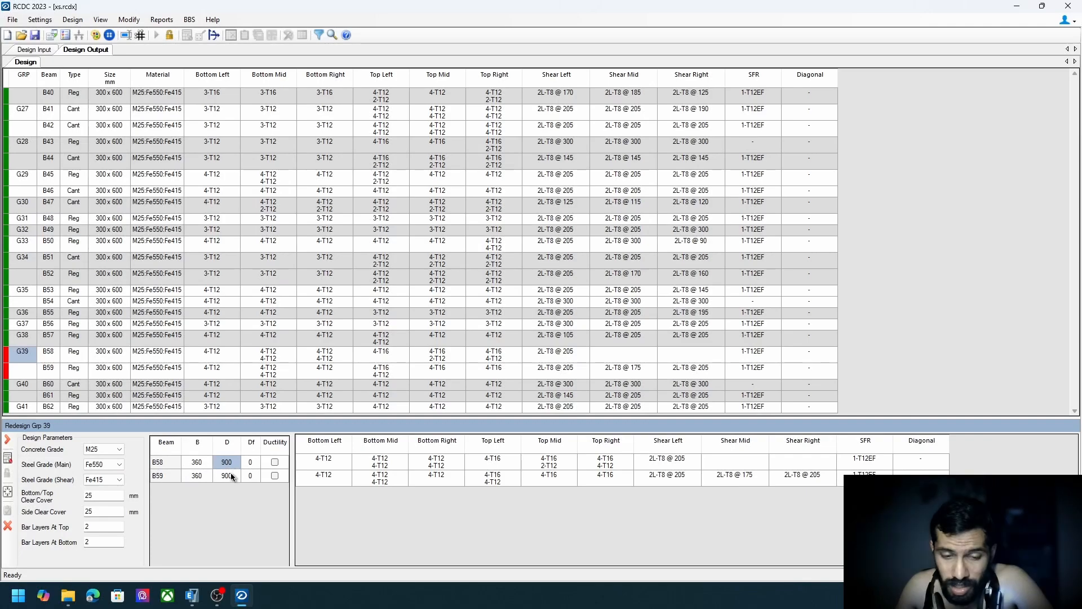
type("700")
left_click(227, 475)
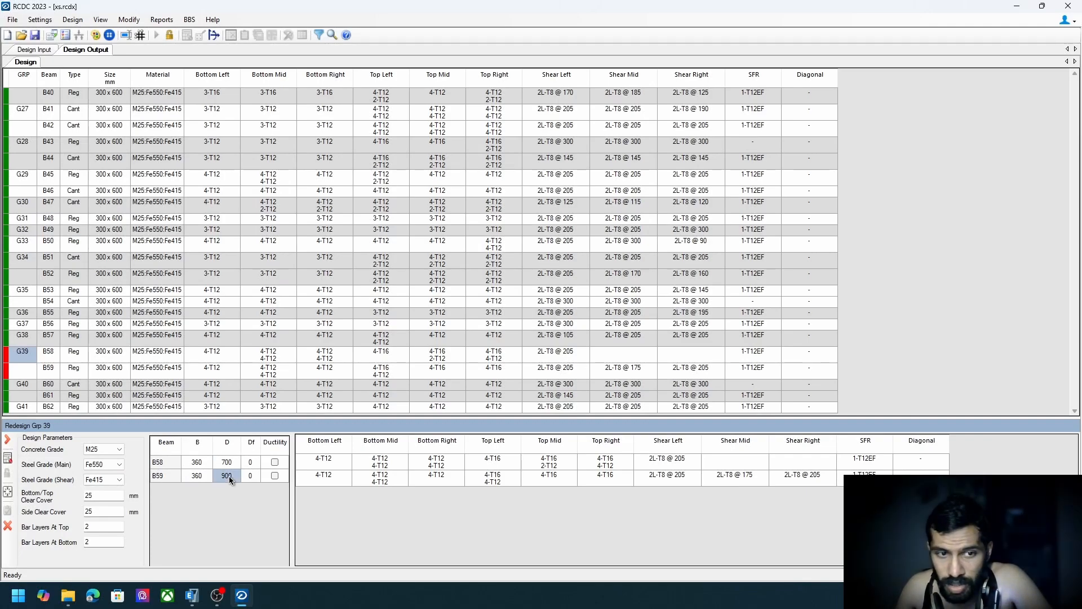
type("700")
left_click(11, 457)
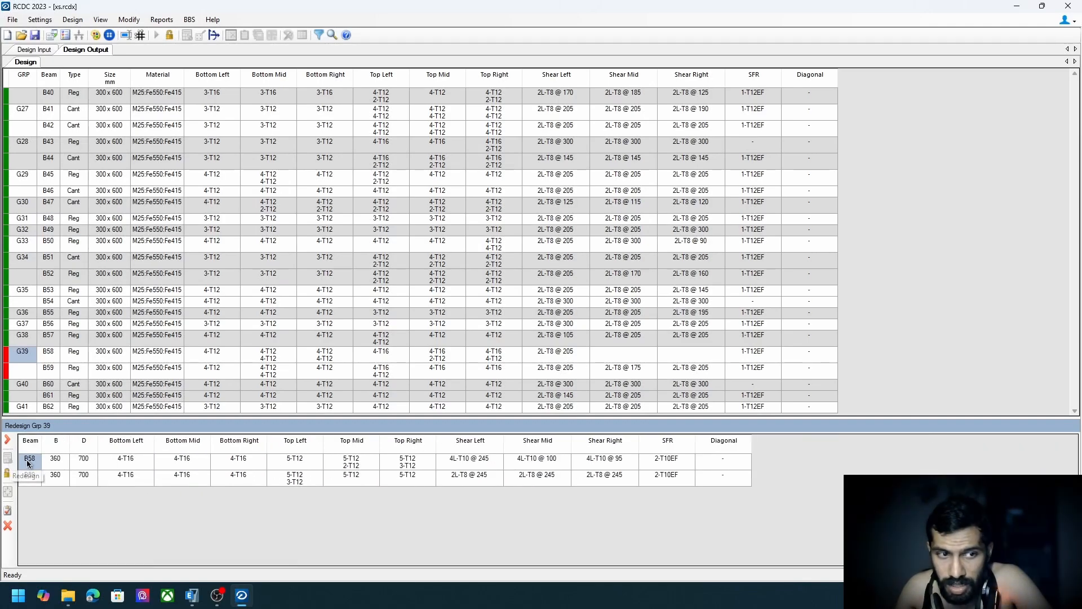
left_click(63, 462)
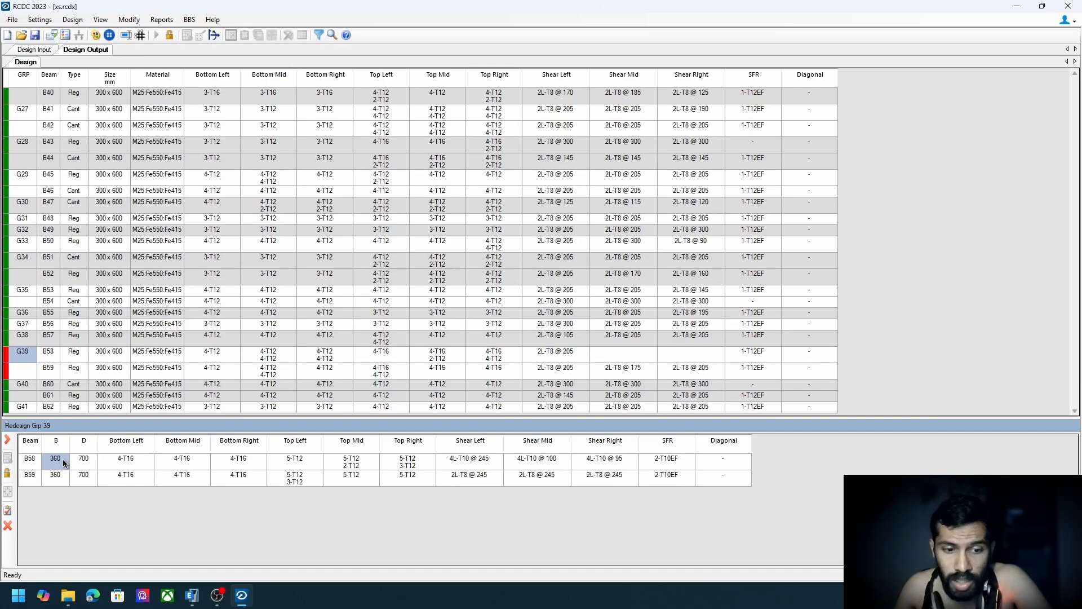
Reduce the width of beams B58 and B59 to 350 mm and redesign group G39.
left_click(8, 475)
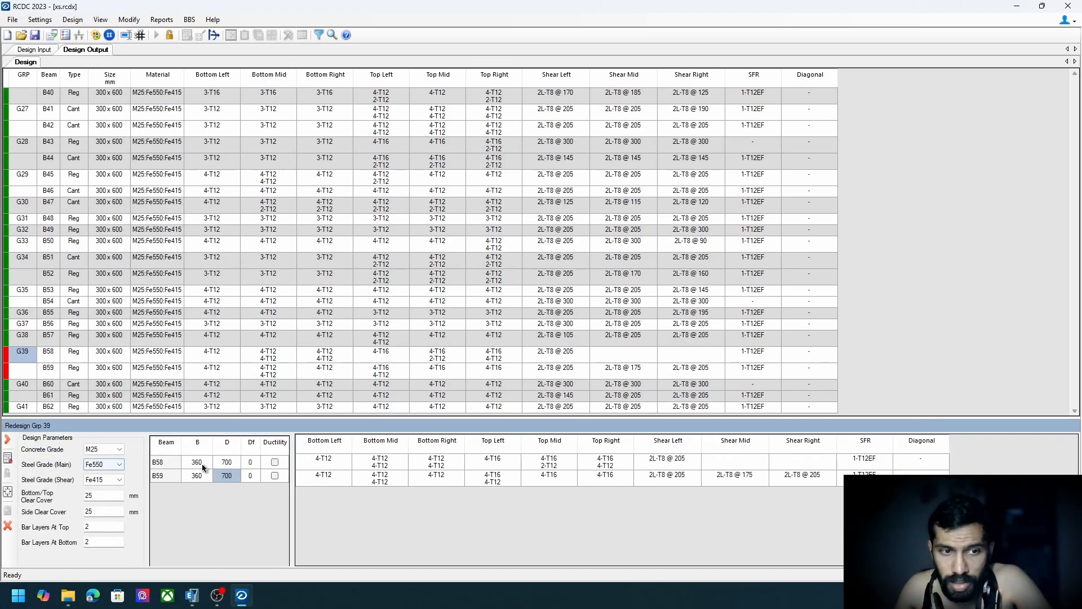
left_click(206, 466)
type("350")
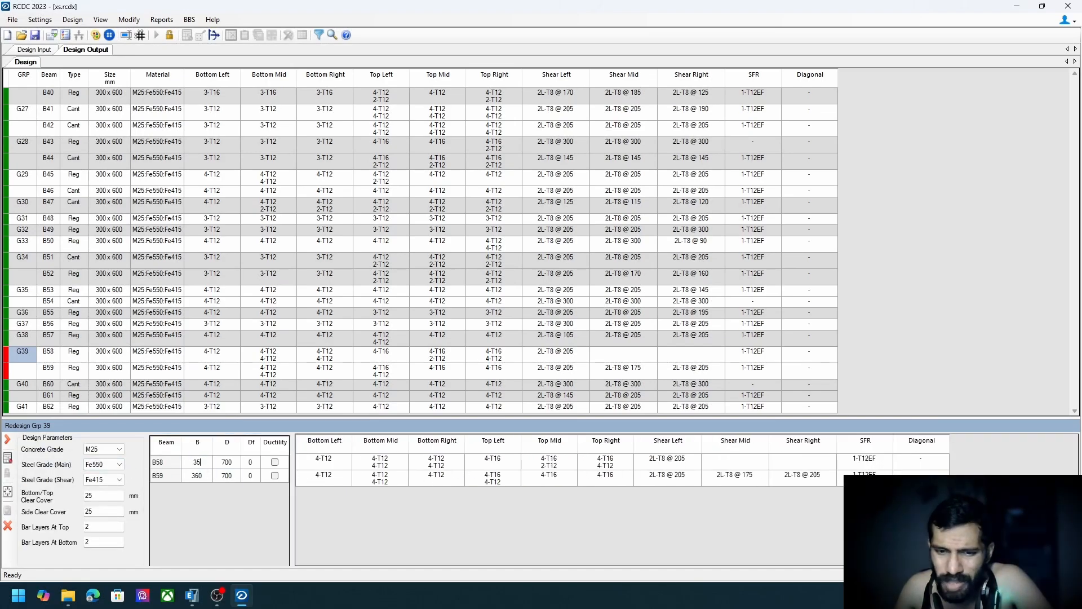
left_click(199, 478)
key("BackSpace")
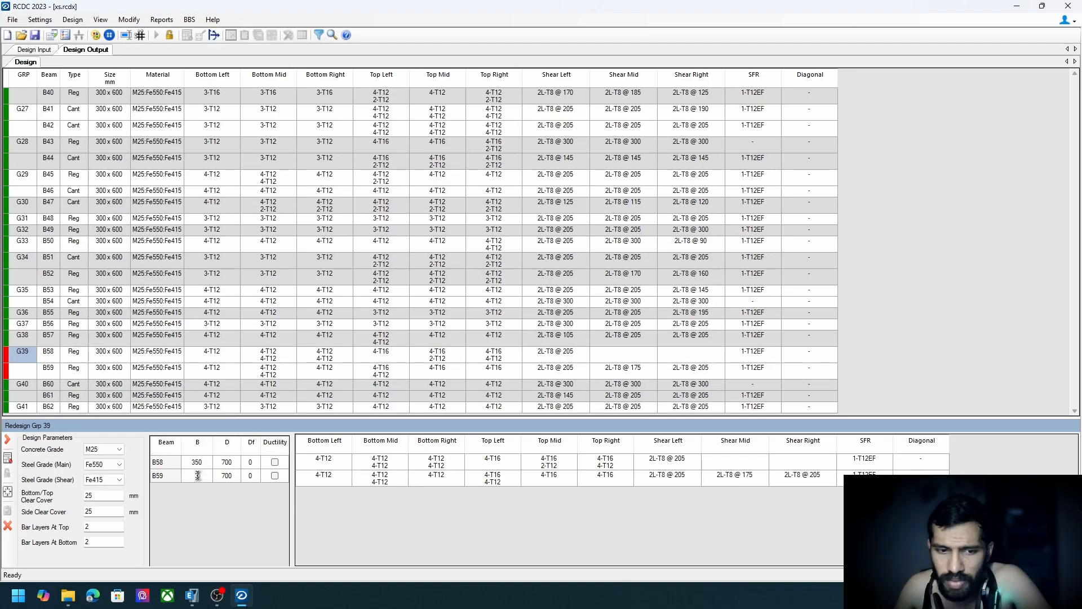
type("350")
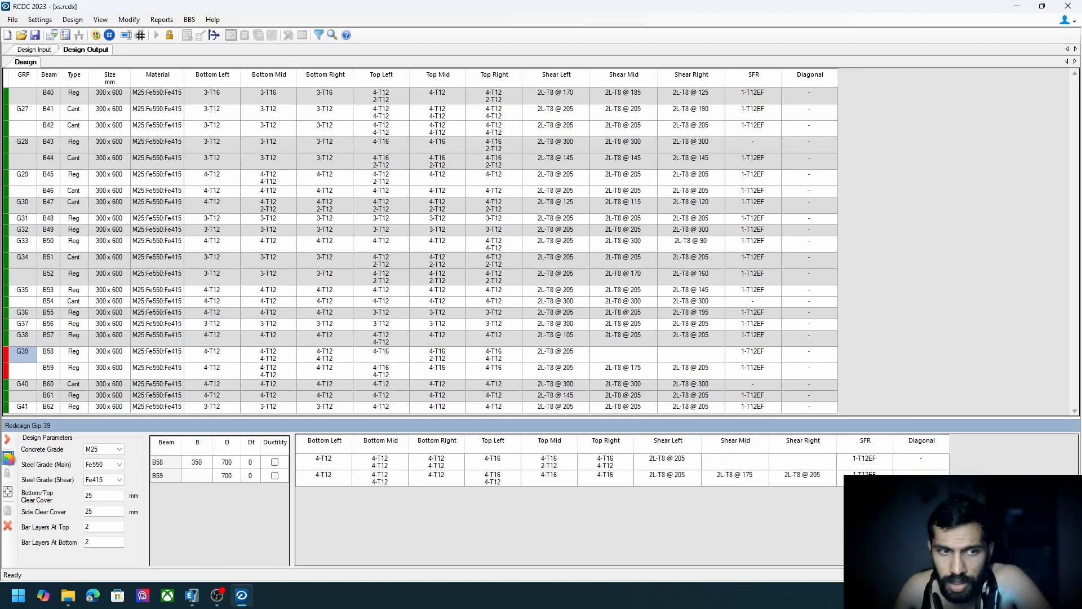
left_click(7, 457)
Reduce the width of beams B58 and B59 to 320 mm and redesign group G39.
left_click(7, 474)
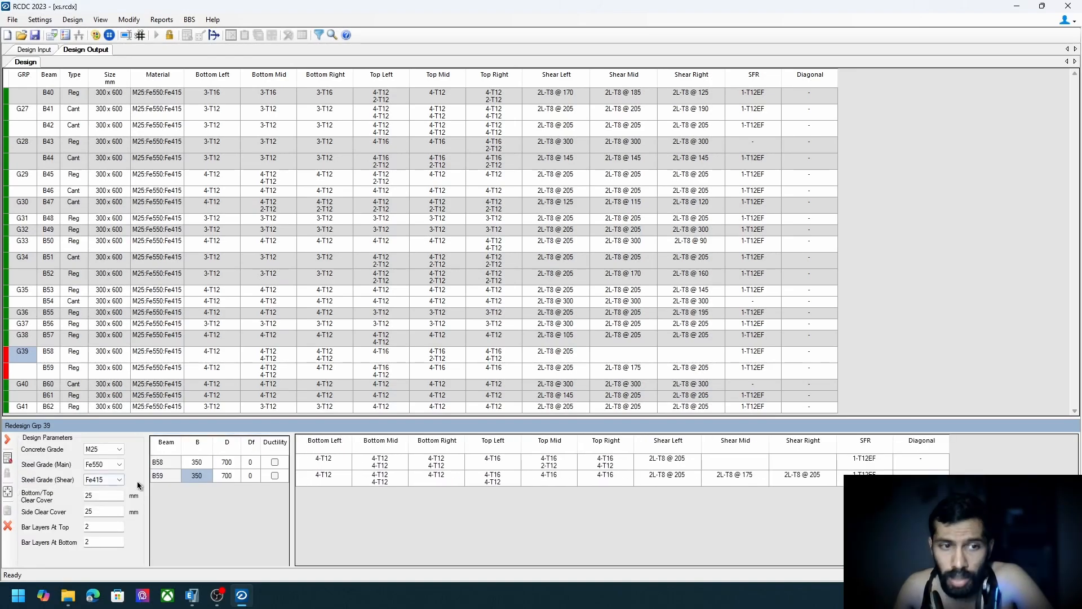
left_click(202, 463)
double_click(200, 463)
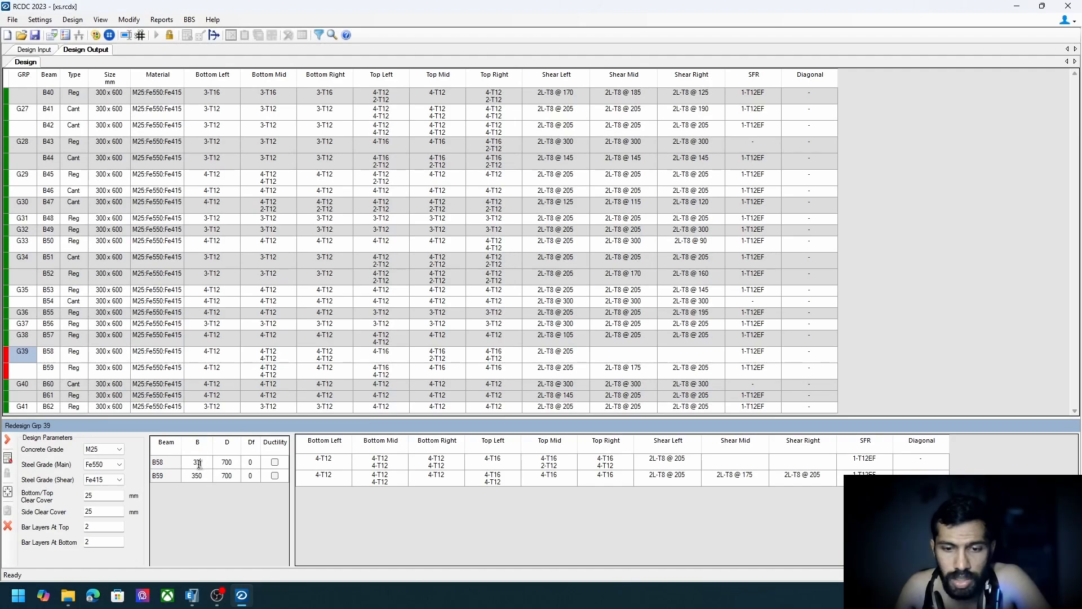
type("320")
left_click(192, 474)
double_click(191, 473)
type("320")
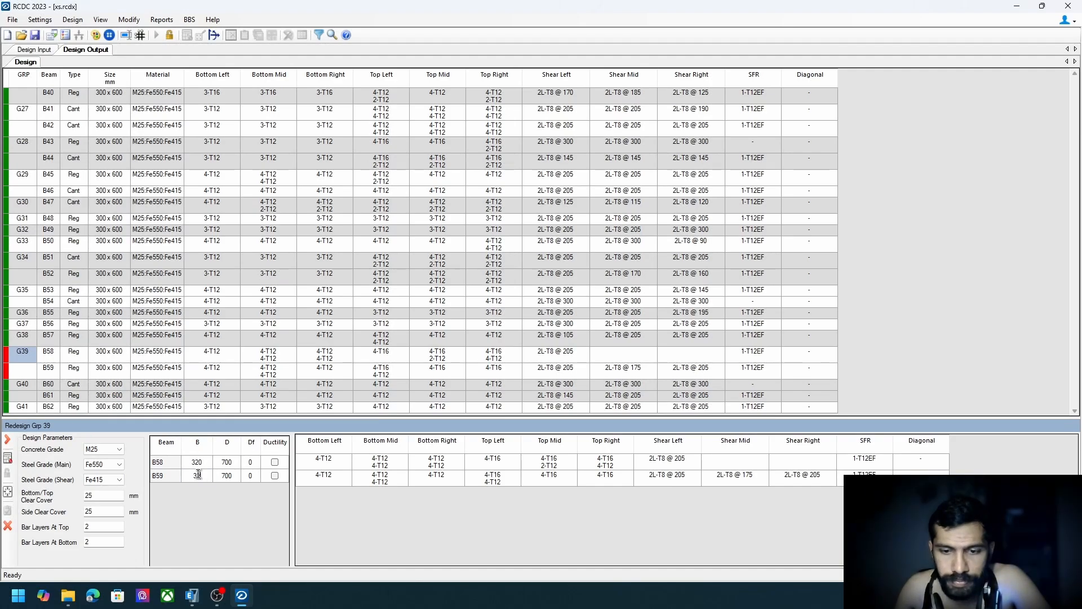
left_click(8, 458)
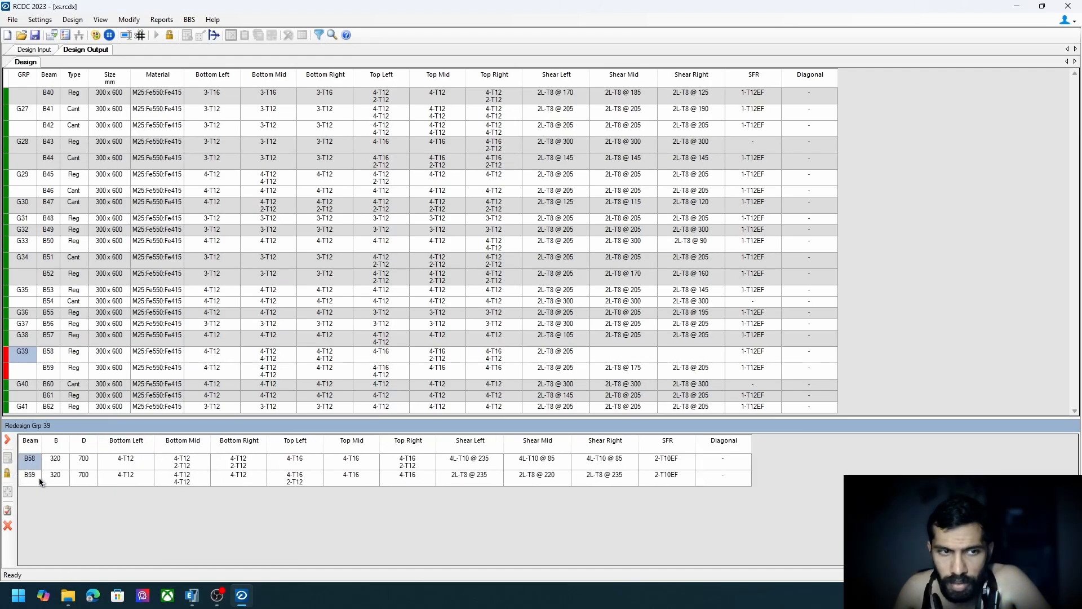
Reduce the width of beams B58 and B59 to 310 mm and redesign group G39.
left_click(8, 473)
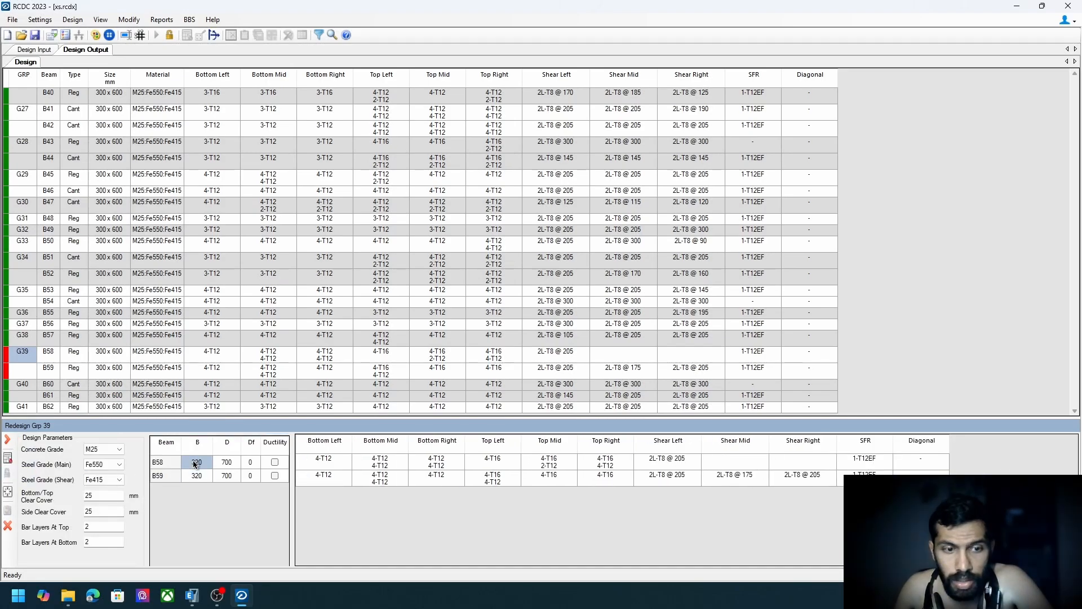
left_click(196, 475)
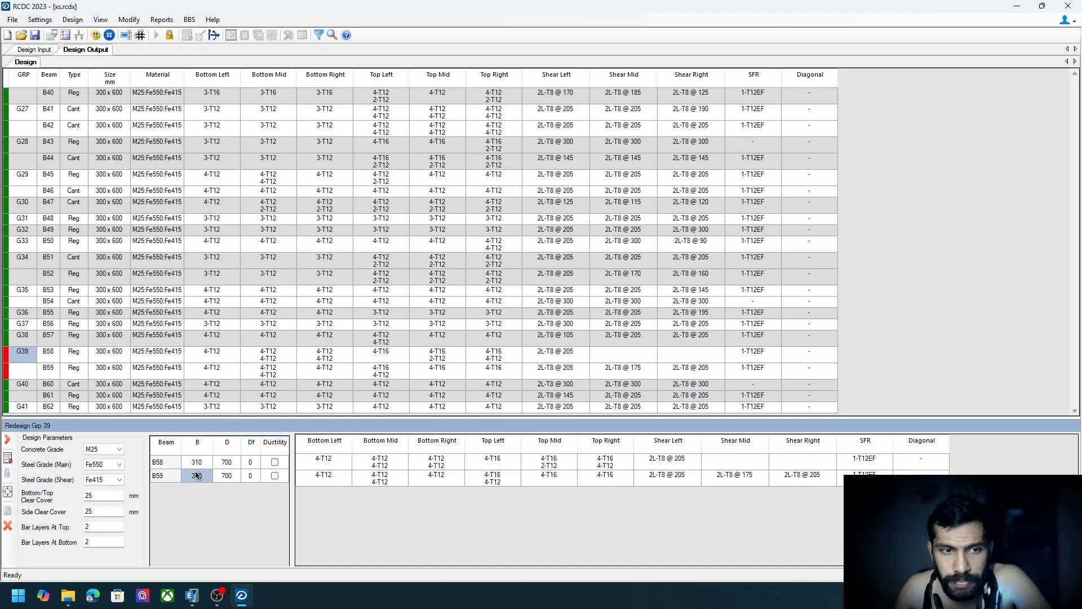
type("31")
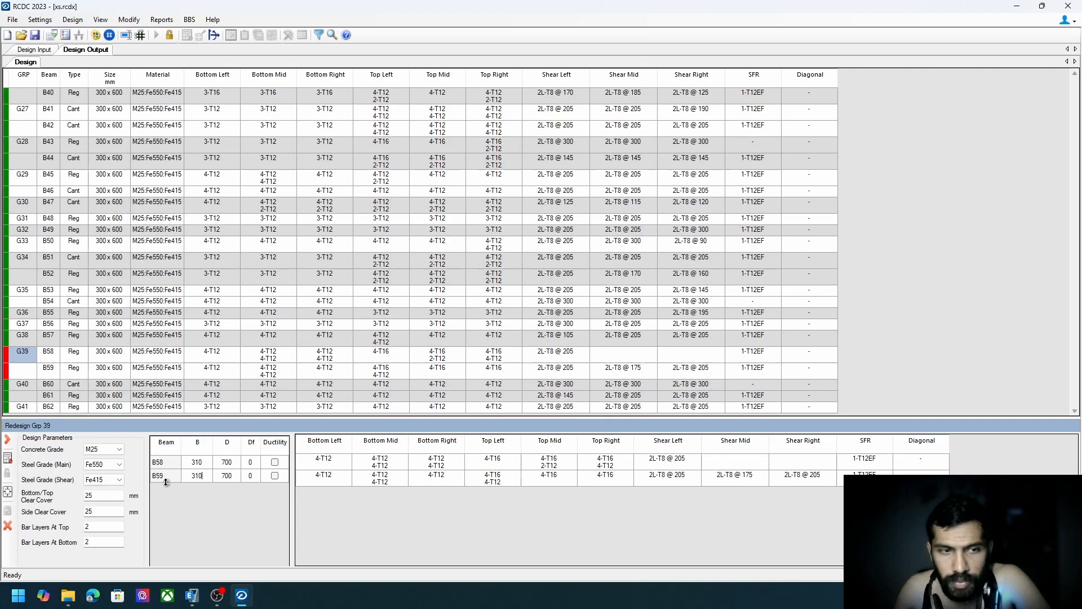
left_click(7, 457)
left_click(58, 466)
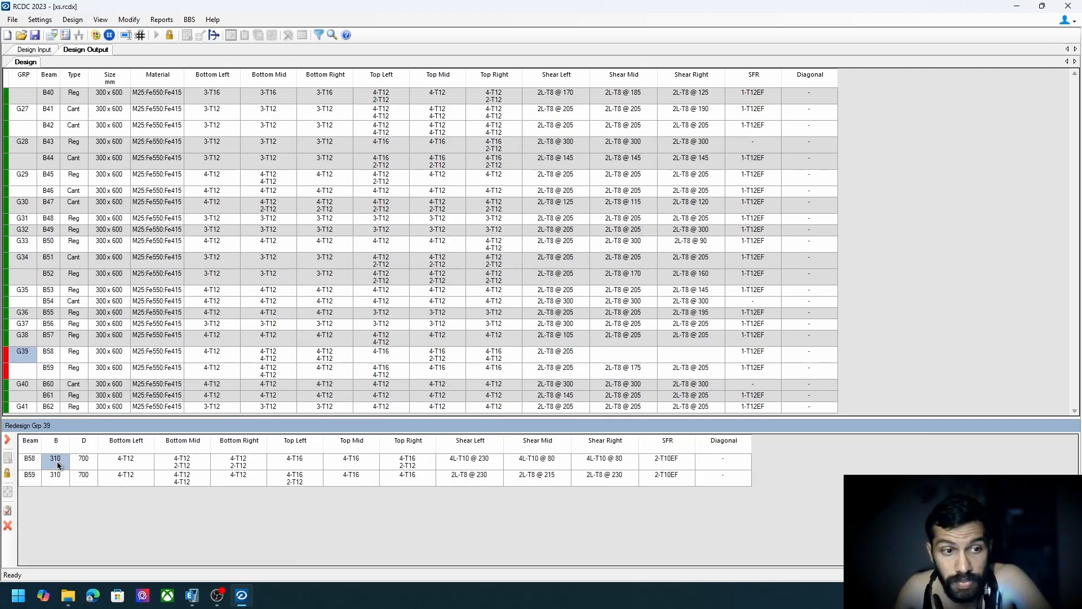
Try redesigning group G39 with beams B58 and B59 at 300 mm width, and dismiss the failure details.
left_click(8, 473)
left_click(205, 466)
type("300")
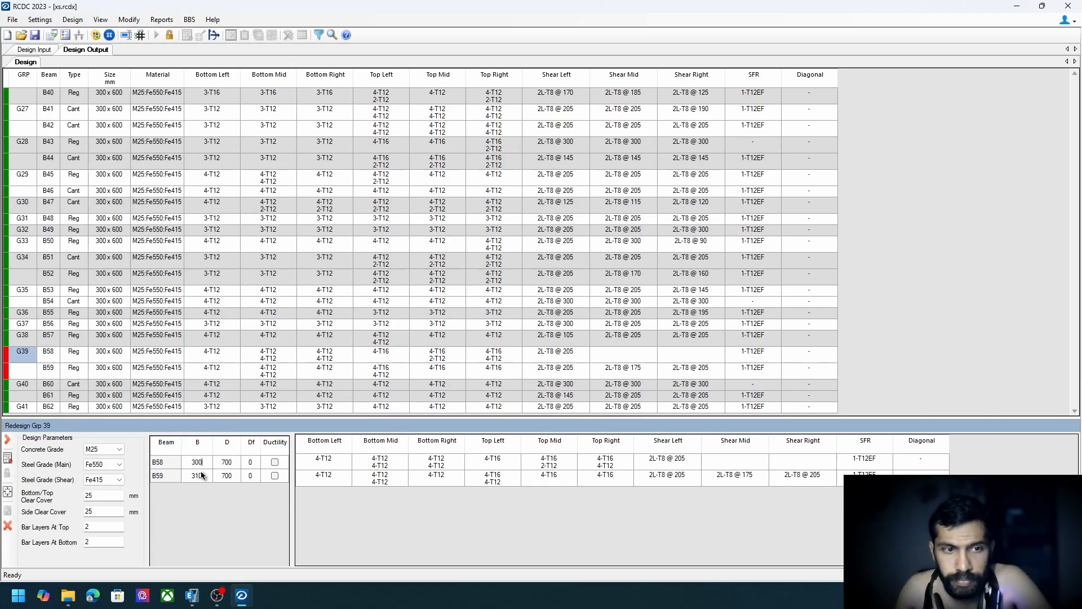
left_click(205, 475)
type("300")
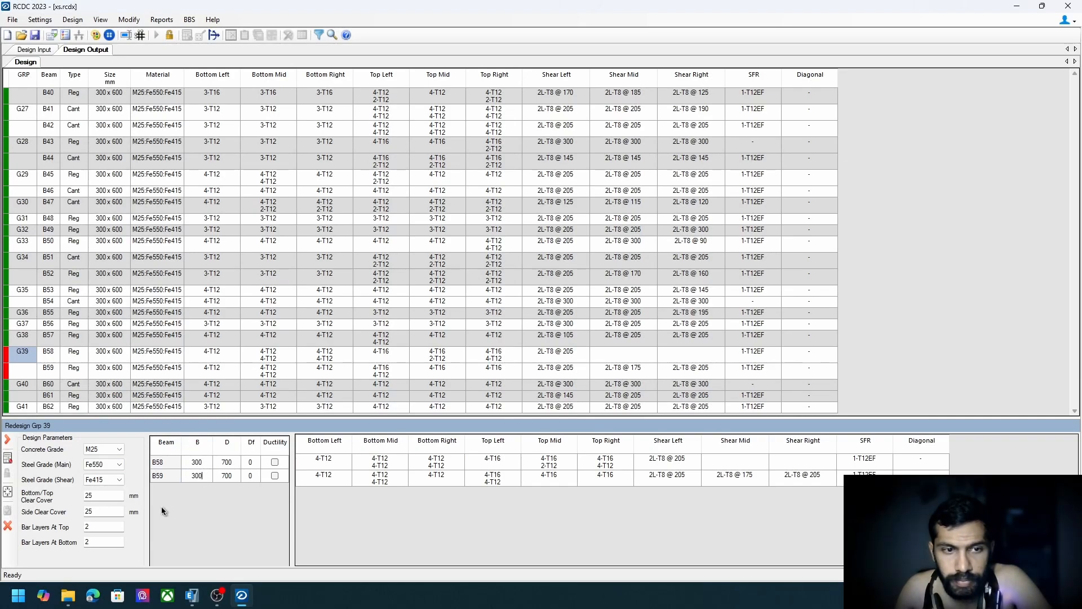
left_click(8, 457)
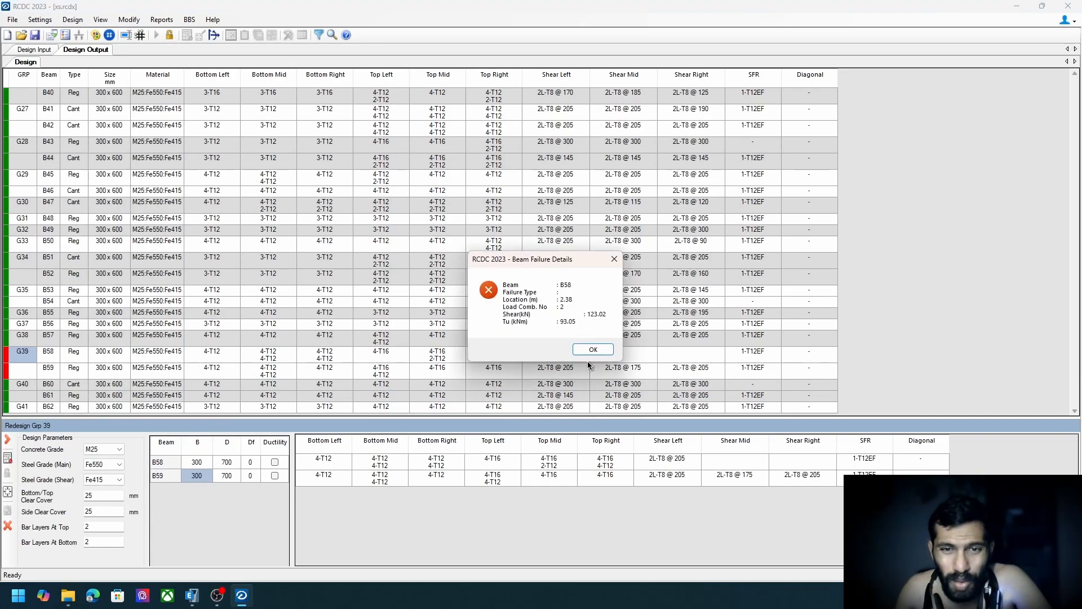
left_click(592, 349)
Set the width of beams B58 and B59 back to 310 mm.
left_click(194, 463)
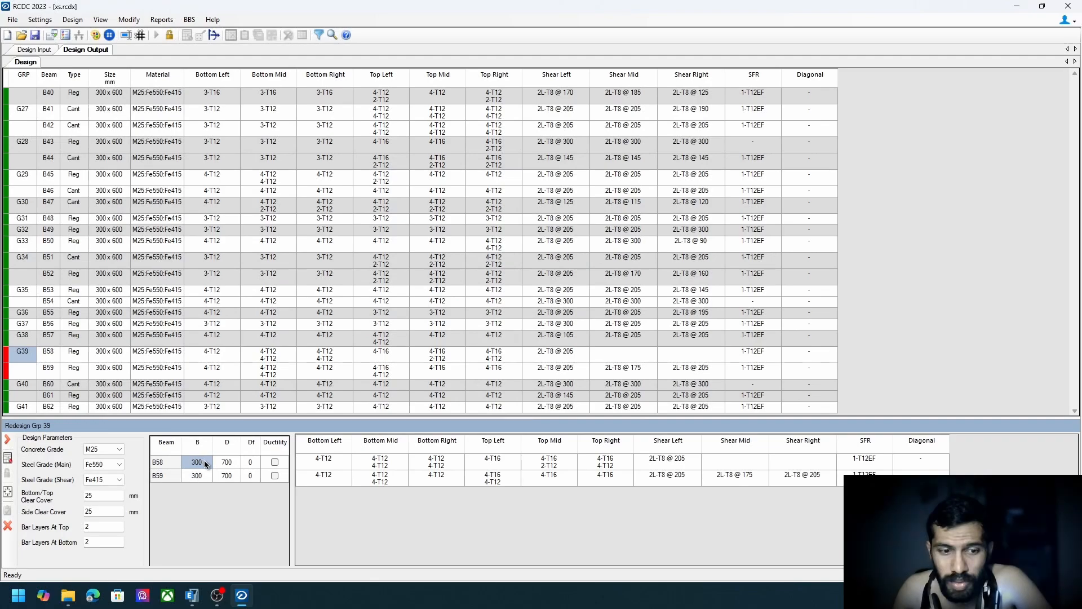
type("310")
left_click(207, 477)
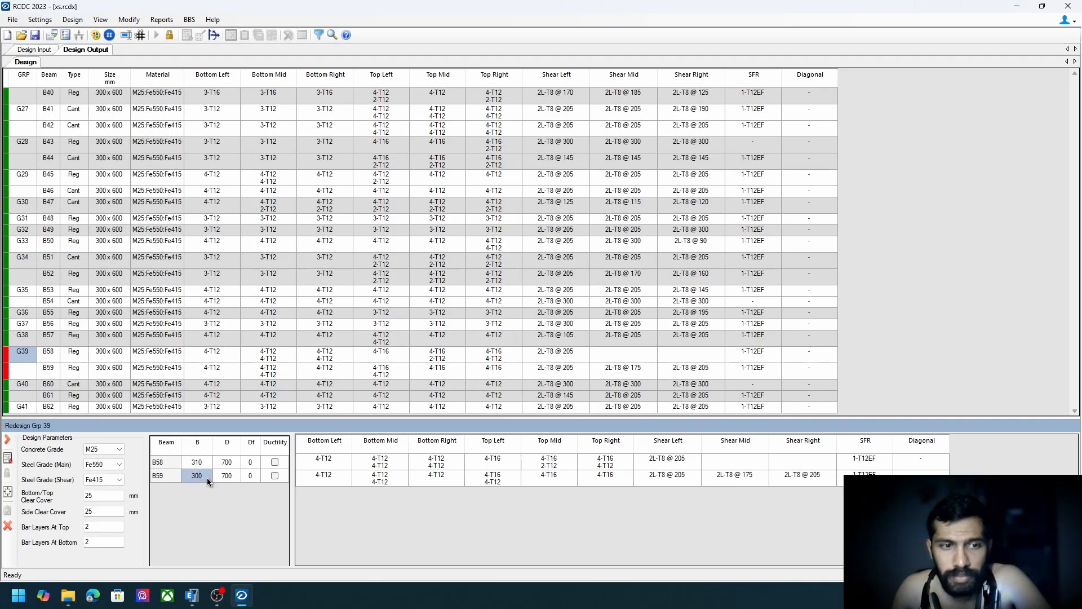
type("31")
Try redesigning group G39 with beams B58 and B59 at 600 mm depth, and dismiss the failure details.
left_click(235, 462)
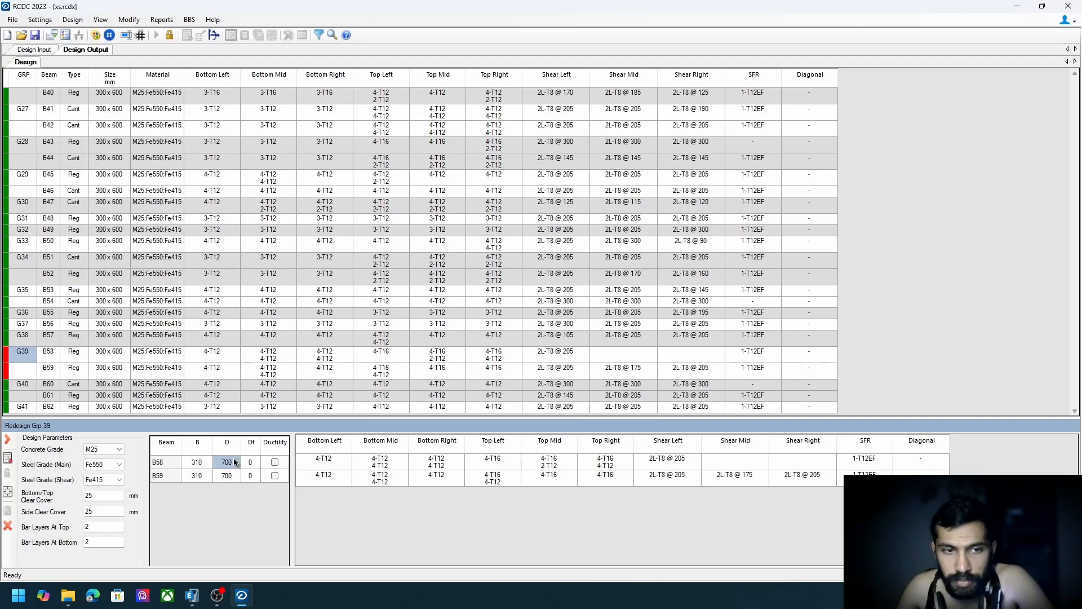
type("600")
left_click(232, 472)
type("600")
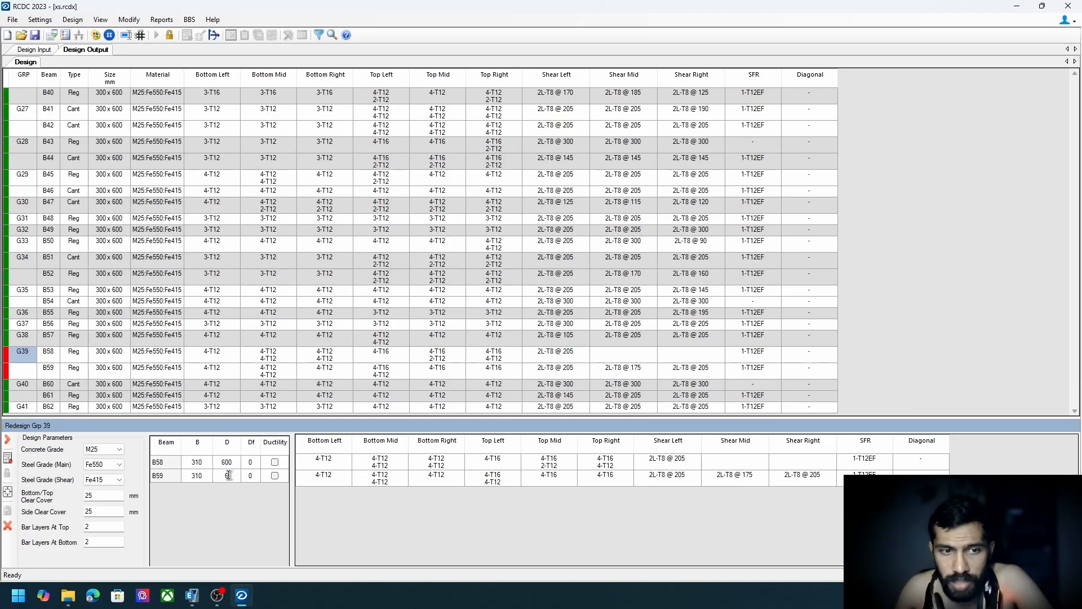
left_click(8, 459)
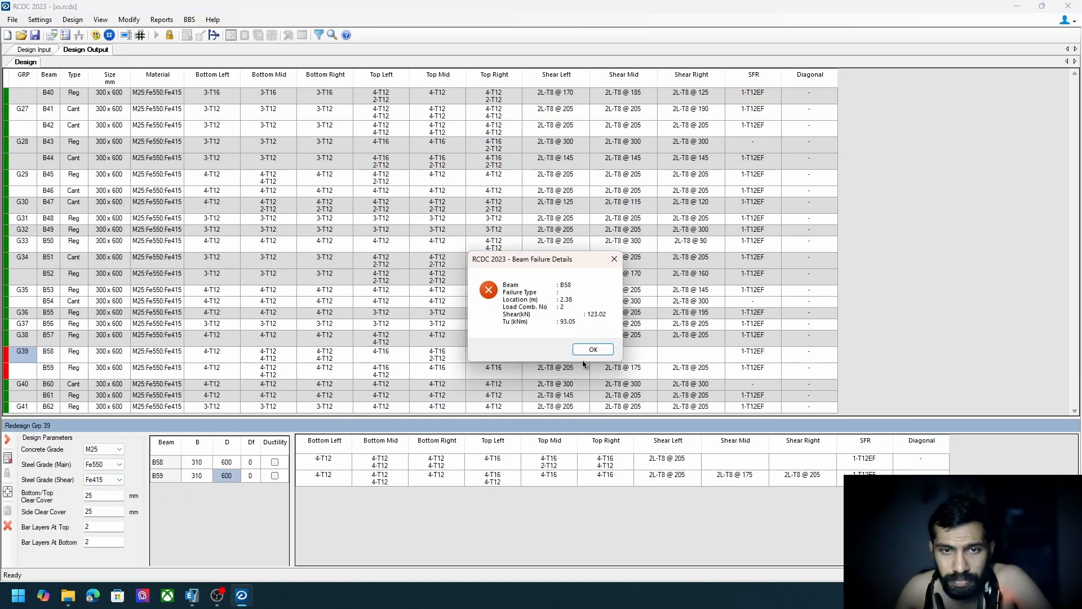
left_click(593, 349)
Try redesigning group G39 with beams B58 and B59 at 650 mm depth, and dismiss the failure details.
left_click(227, 463)
type("650")
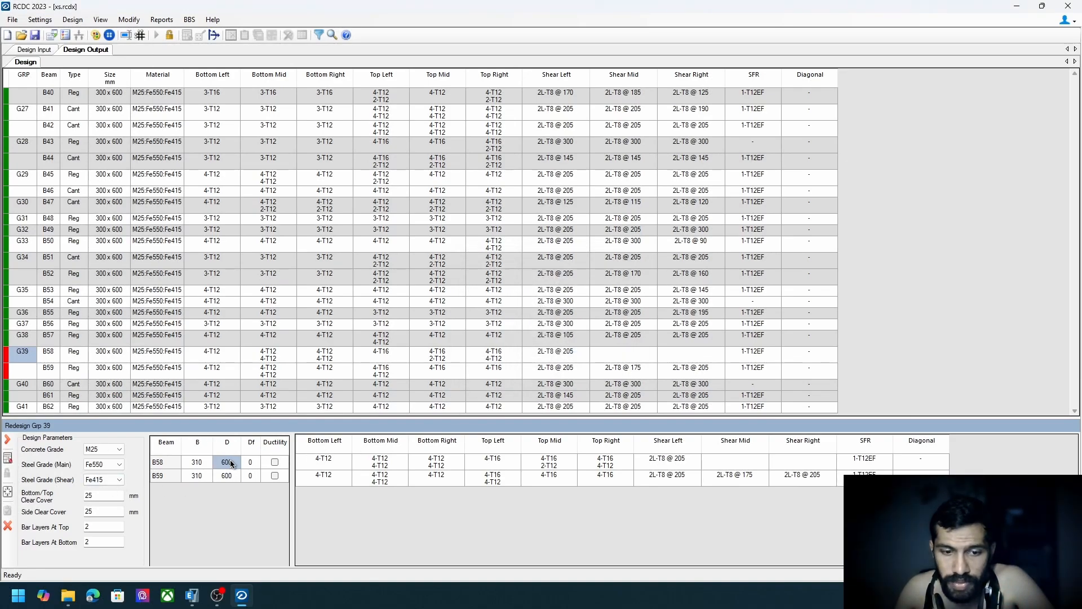
left_click(237, 476)
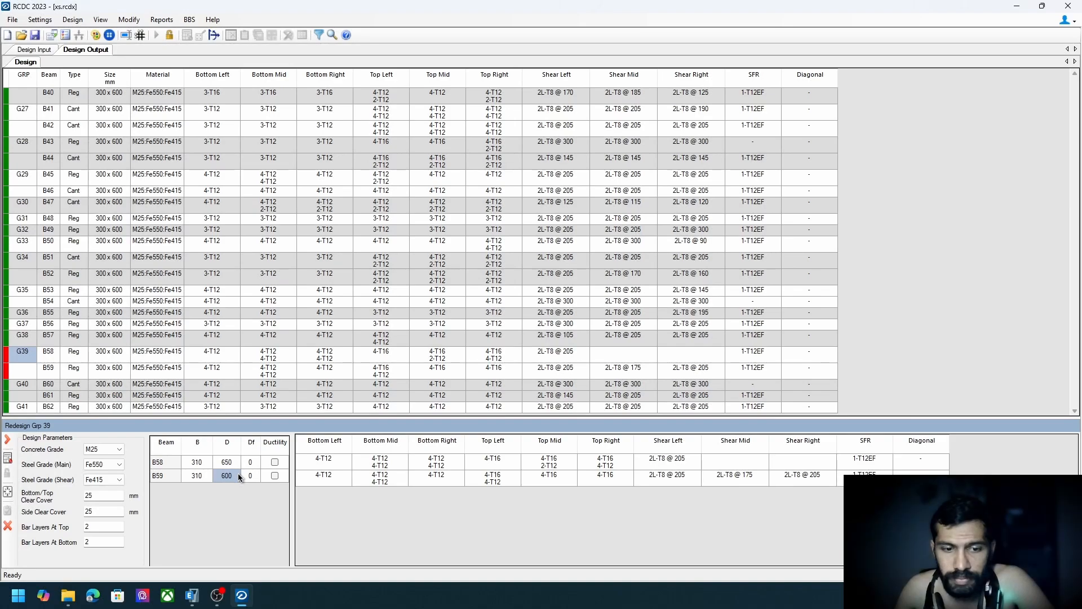
type("650")
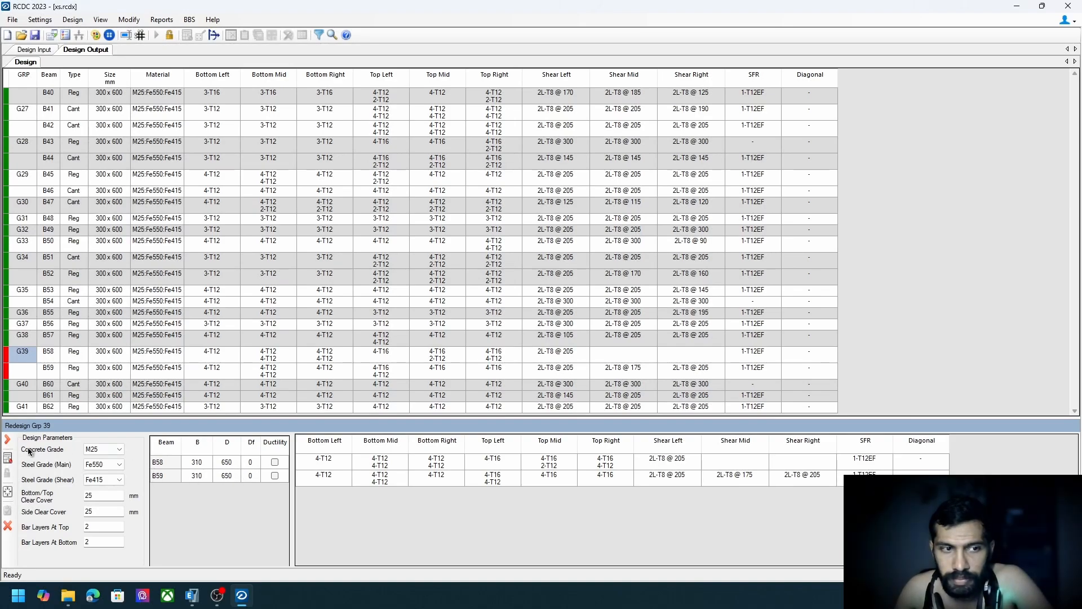
left_click(8, 459)
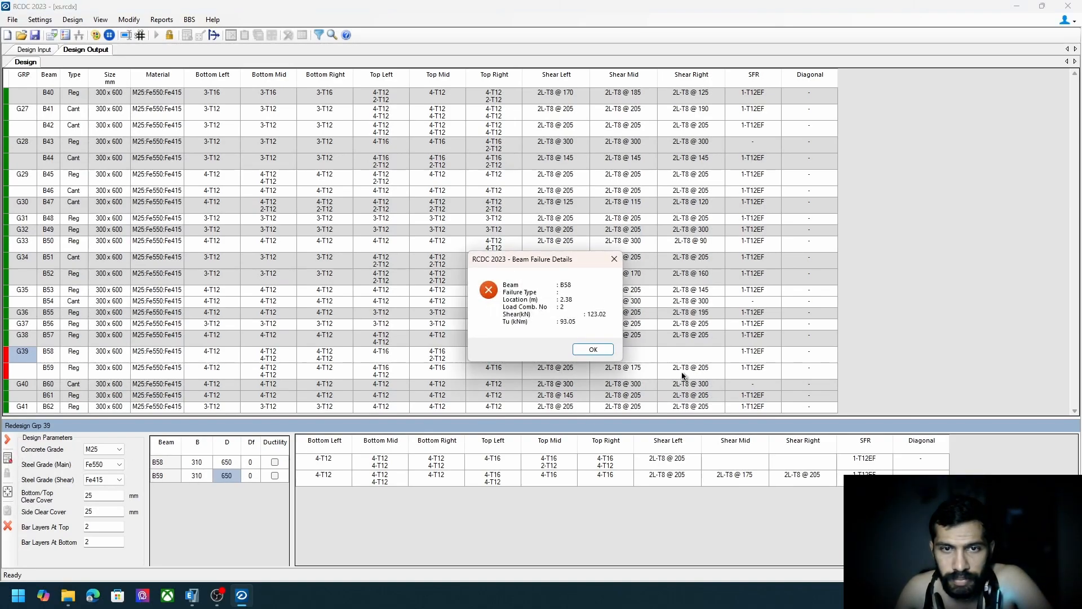
left_click(592, 350)
Set the depth of beams B58 and B59 back to 700 mm.
left_click(228, 464)
type("7")
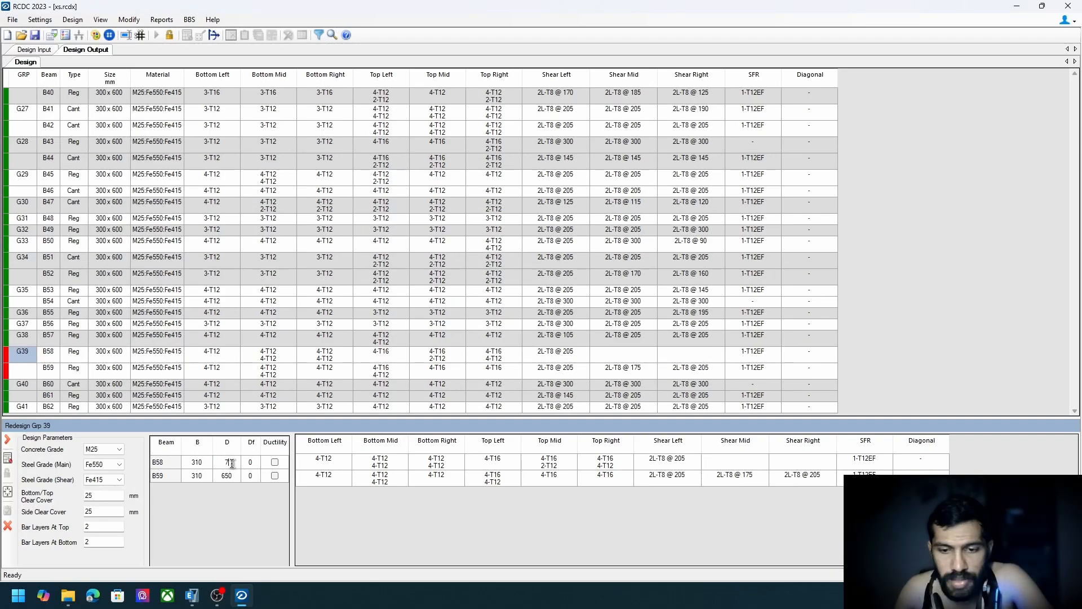
type("00")
left_click(227, 478)
type("700")
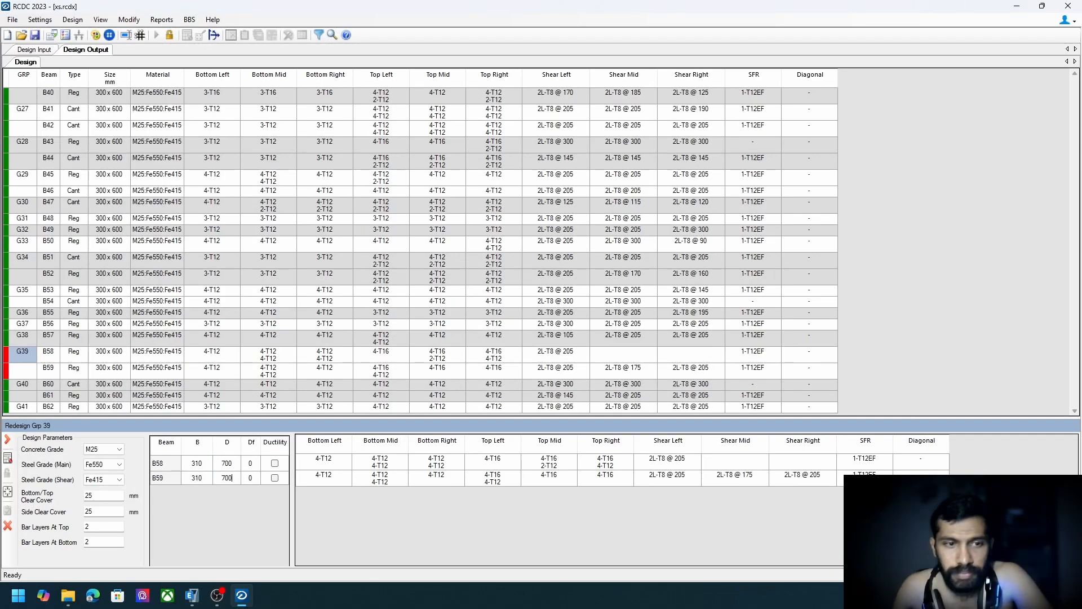
Redesign group G39 with beams B58 and B59 at 310 x 700 mm and save the redesign to the results.
left_click(7, 458)
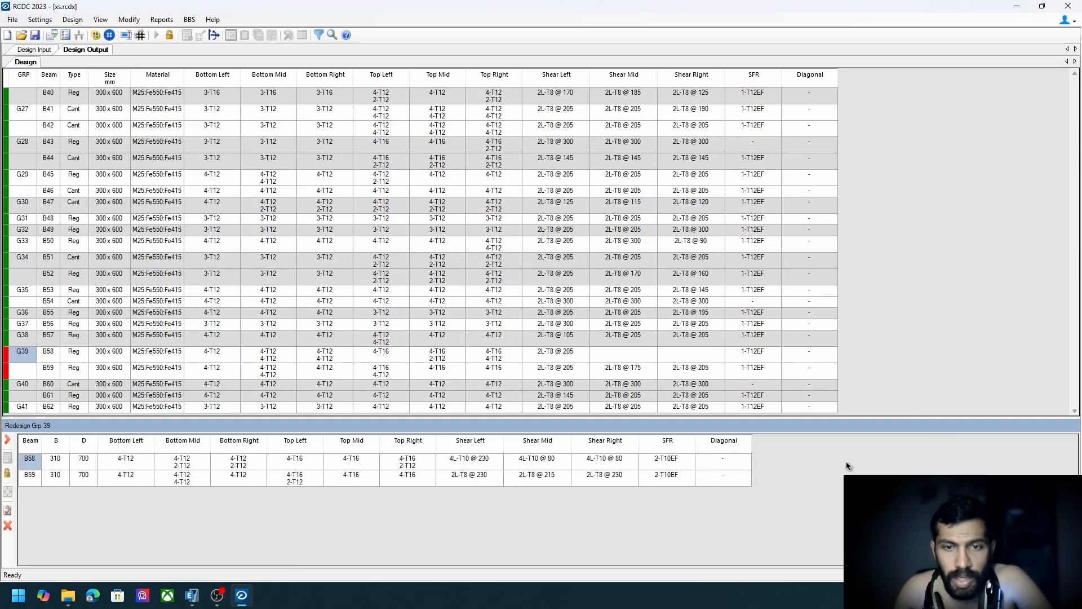
left_click(8, 510)
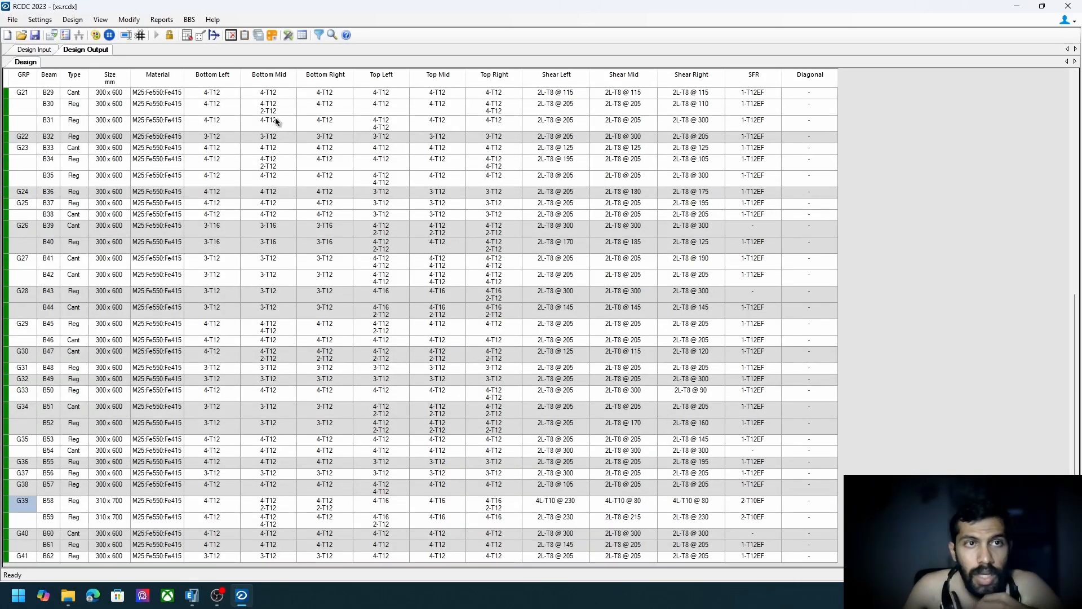
Check the Failure Diagnostics report for any failed beams and return to the design results.
left_click(161, 20)
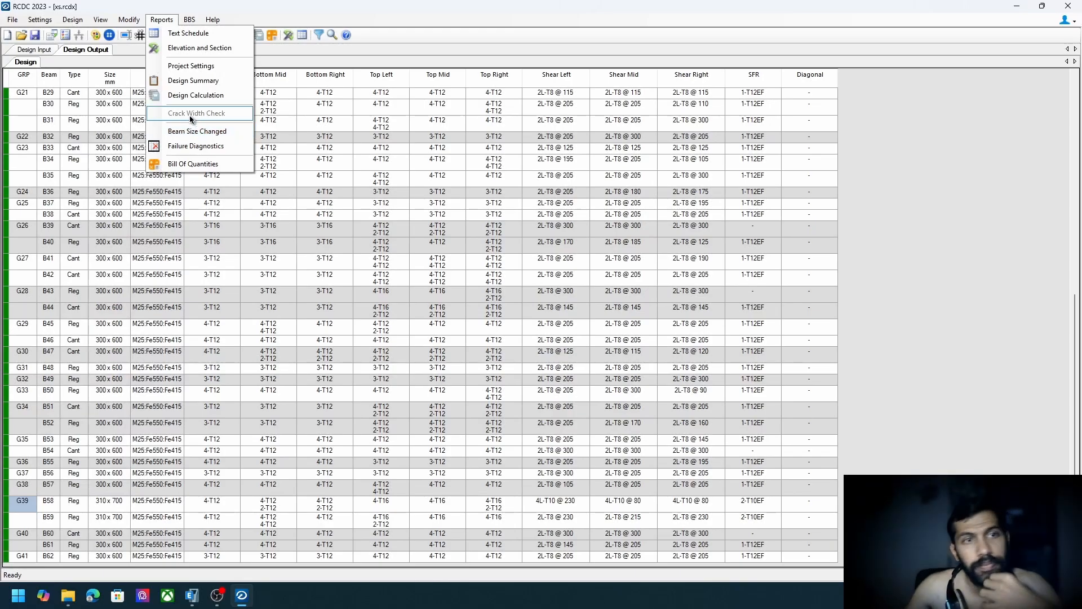
left_click(195, 146)
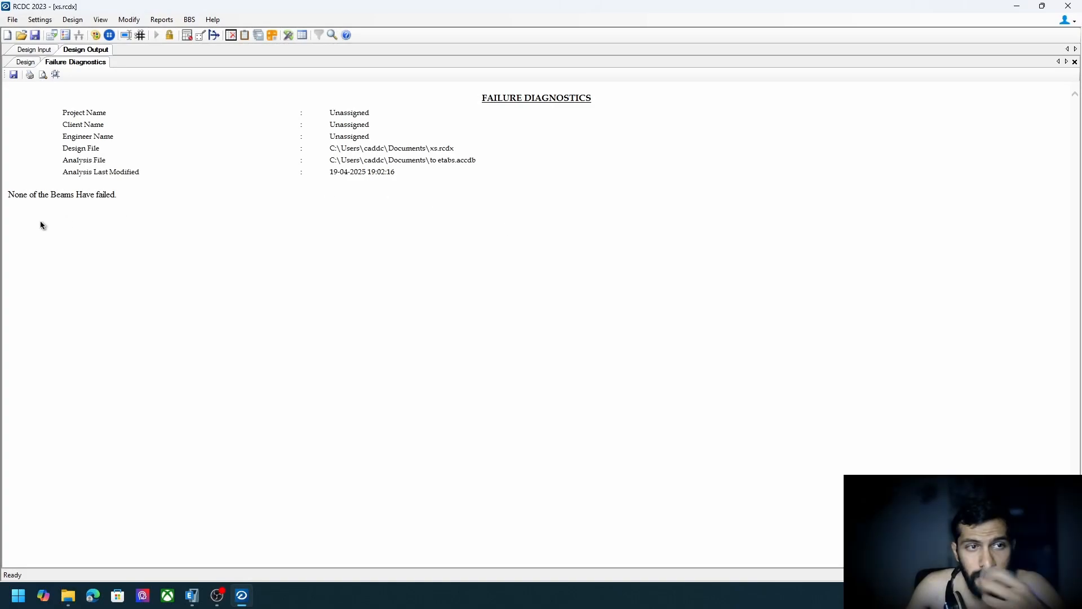
left_click_drag(9, 193, 126, 189)
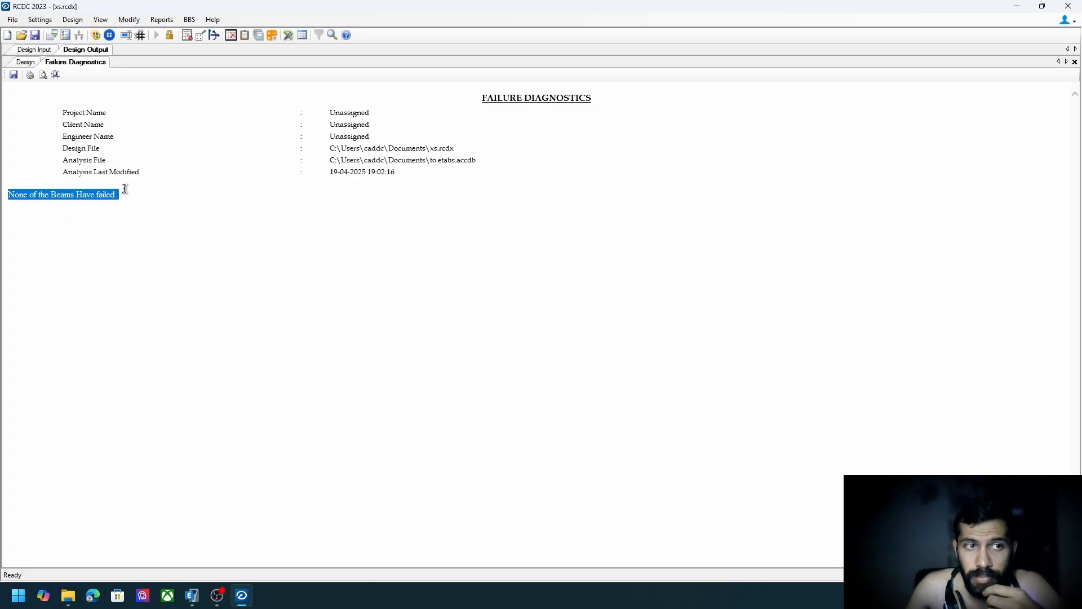
left_click(24, 66)
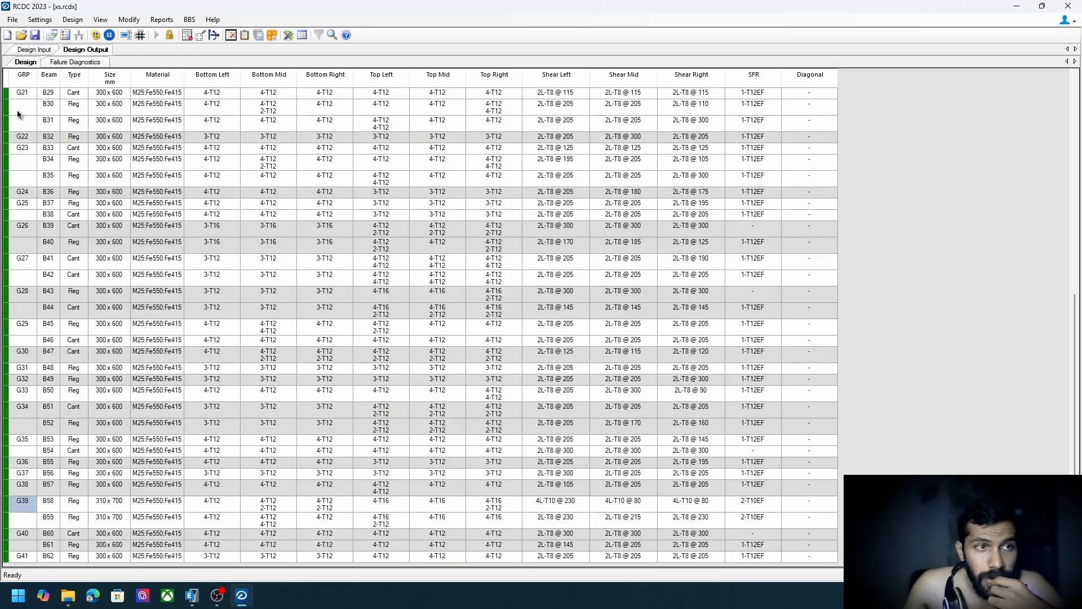
Examine the quick elevation of group G21 along beams B29 to B31, allowing open reports to close, and close the elevation.
right_click(22, 92)
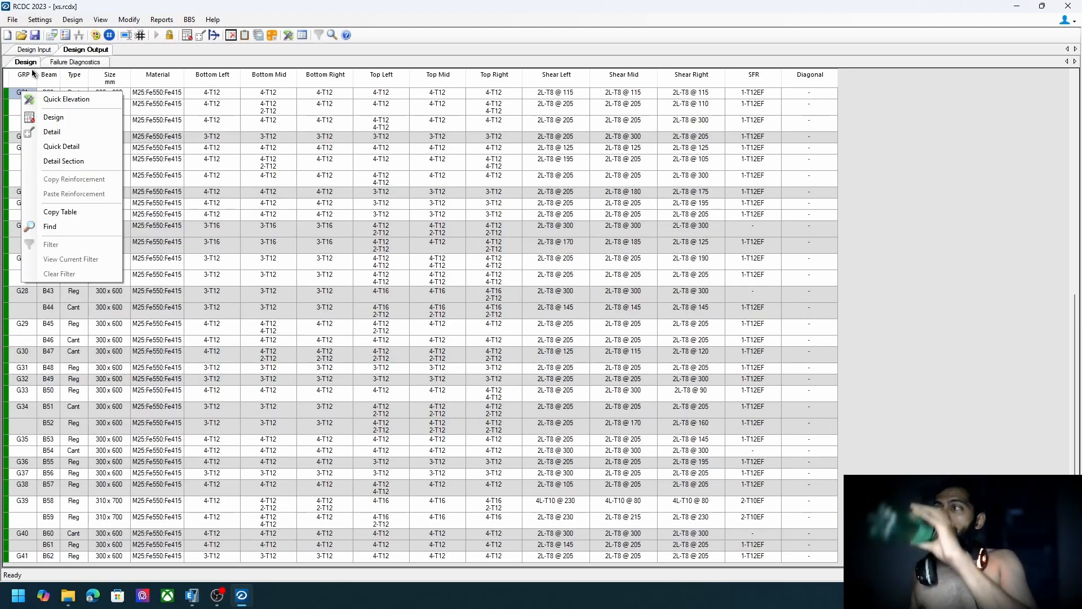
left_click(66, 101)
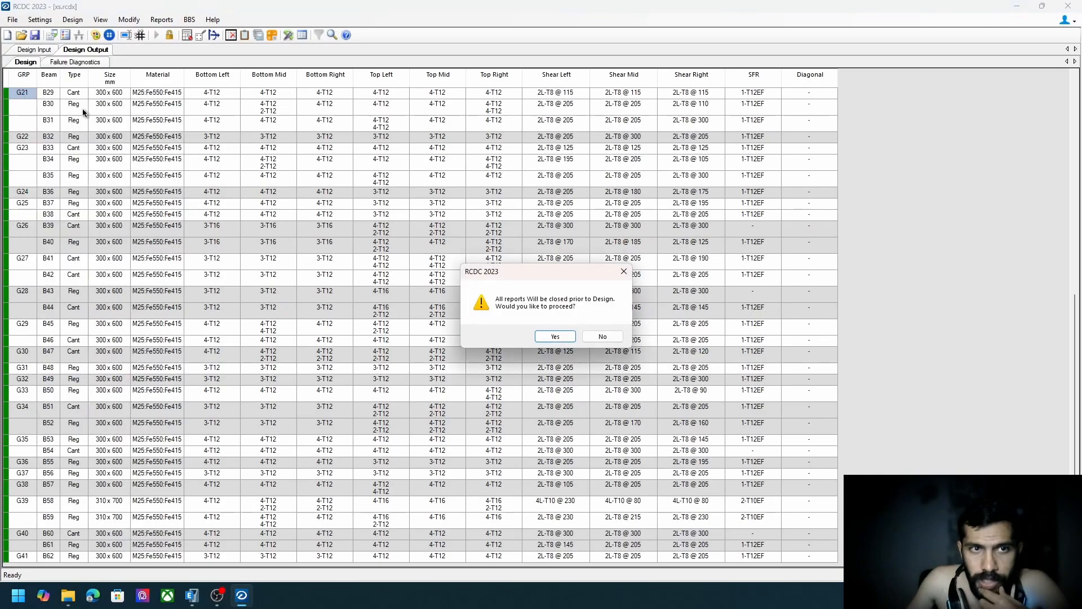
left_click(555, 335)
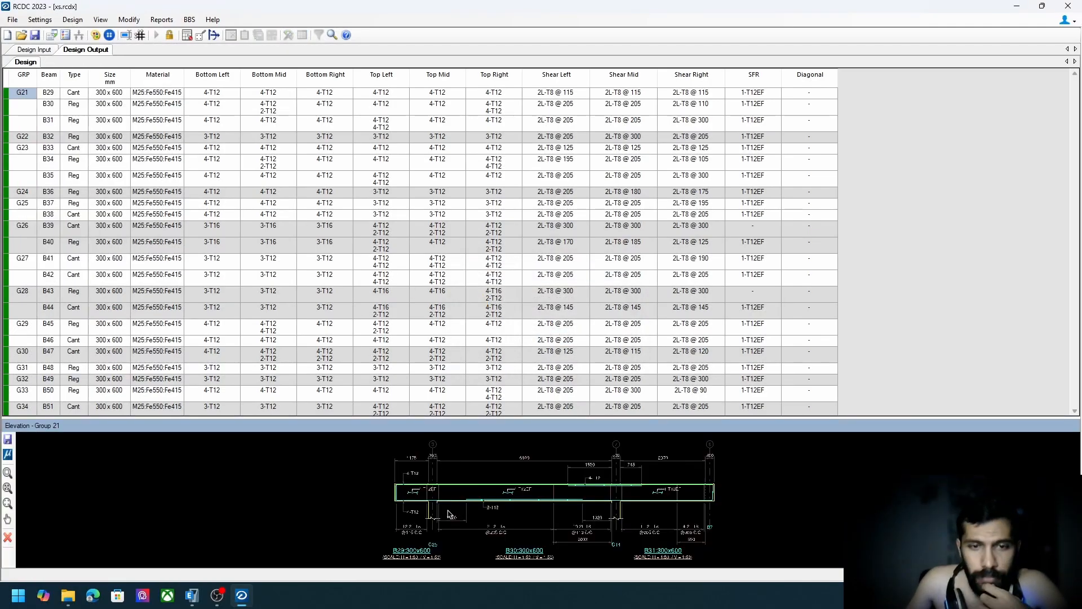
scroll(448, 513, "up", 2)
scroll(402, 496, "up", 2)
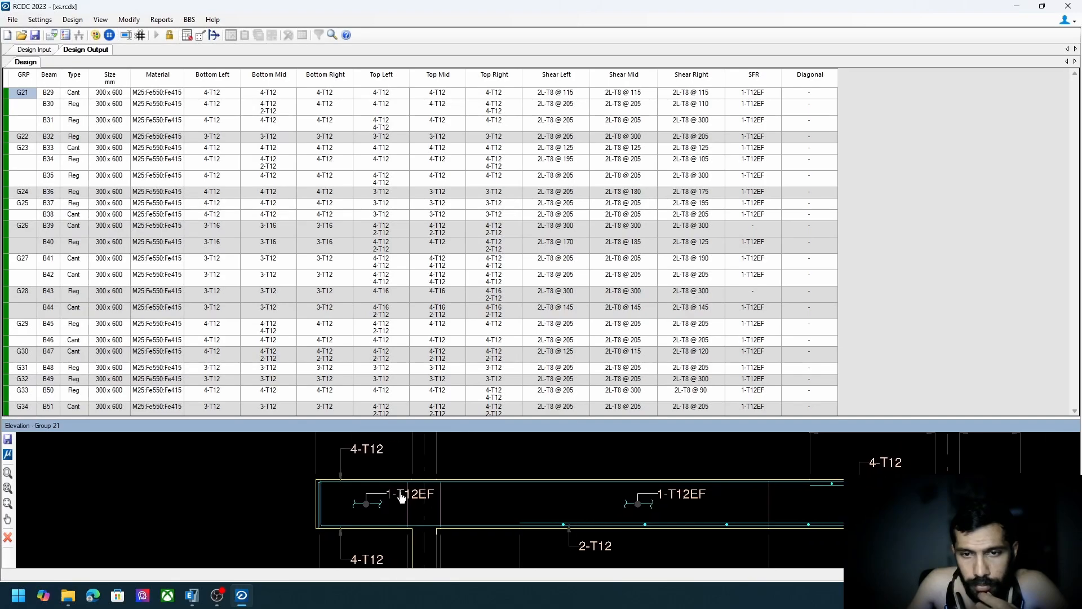
middle_click_drag(402, 497, 371, 489)
middle_click_drag(553, 503, 435, 507)
middle_click_drag(535, 522, 439, 526)
scroll(468, 522, "down", 1)
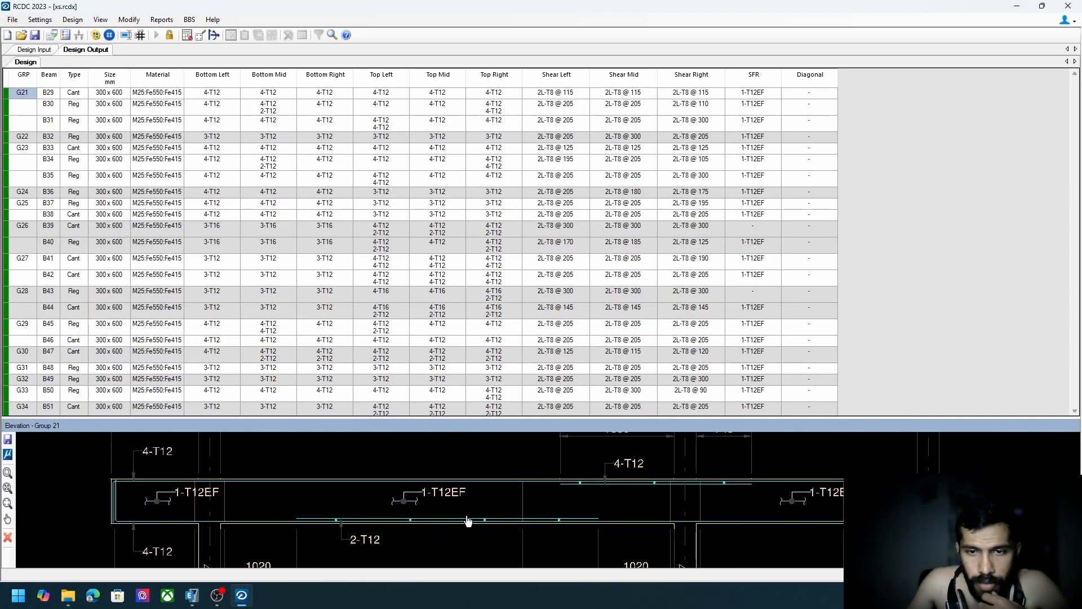
scroll(468, 522, "down", 2)
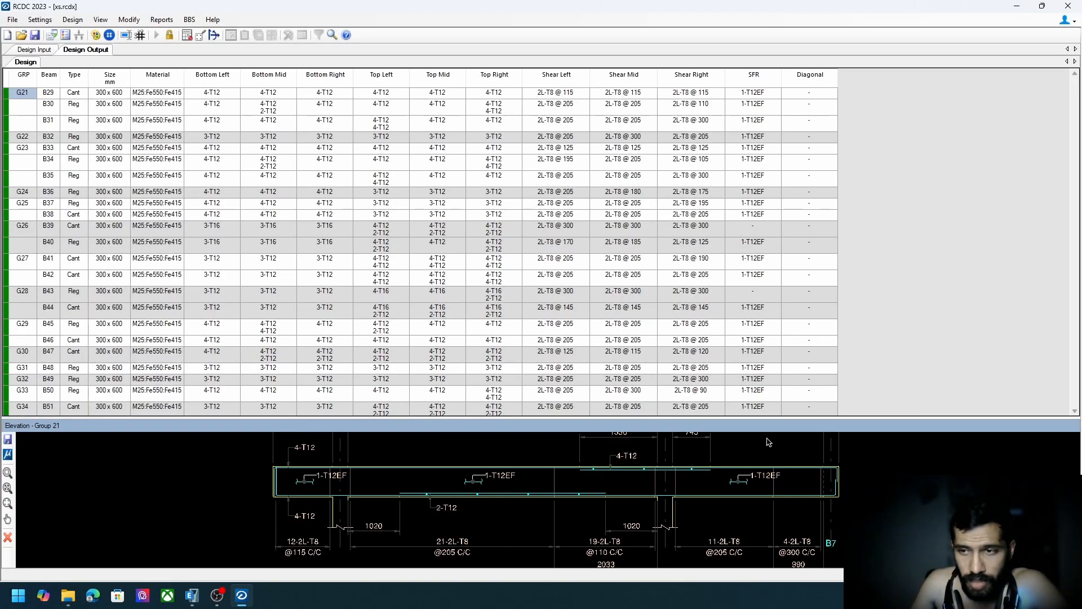
left_click(8, 537)
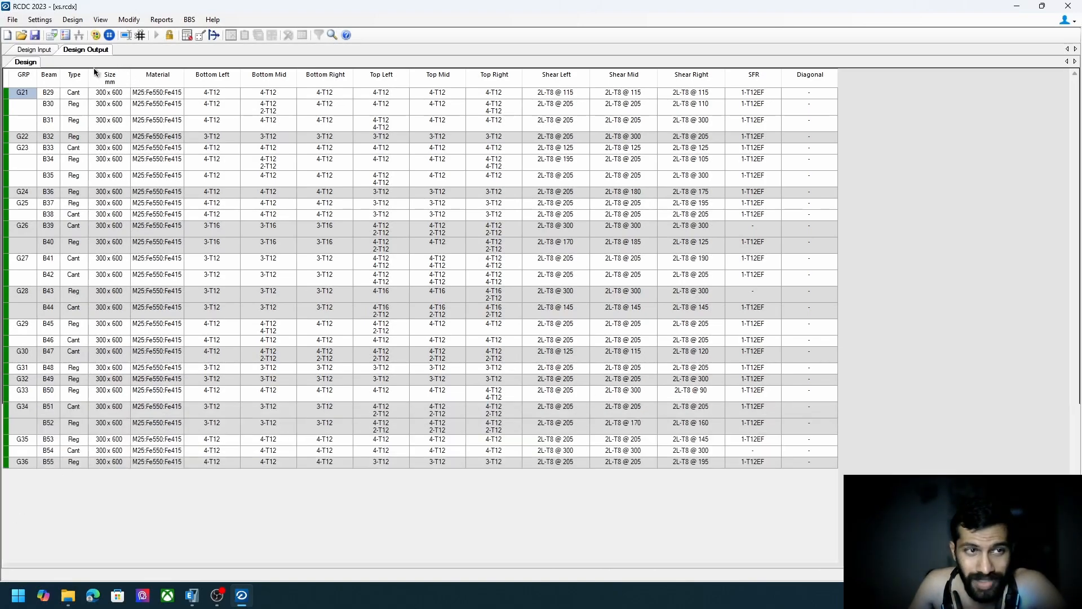
right_click(31, 93)
left_click(61, 119)
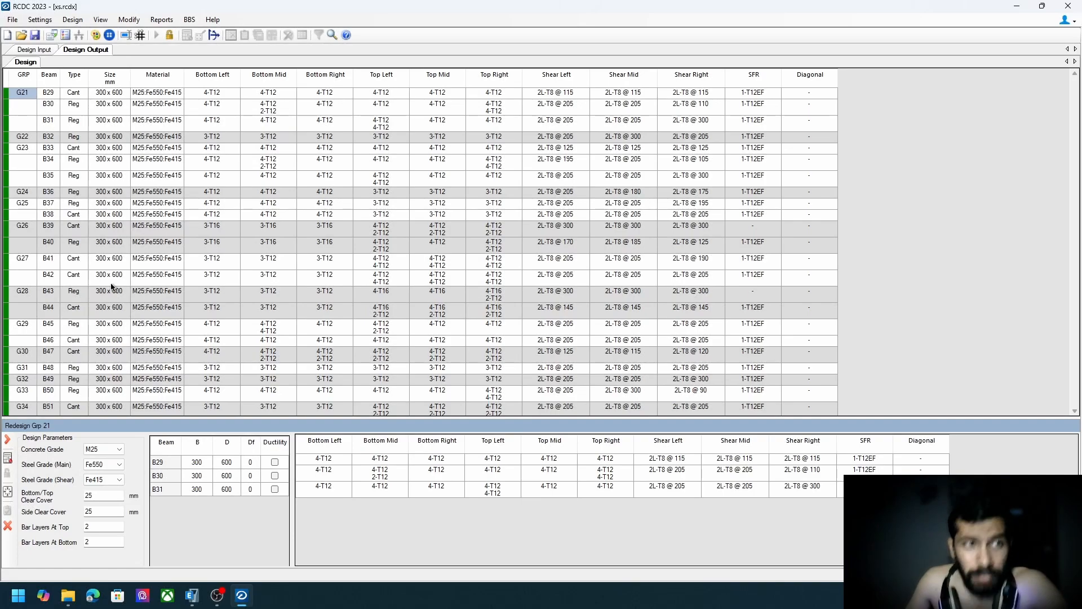
left_click(8, 525)
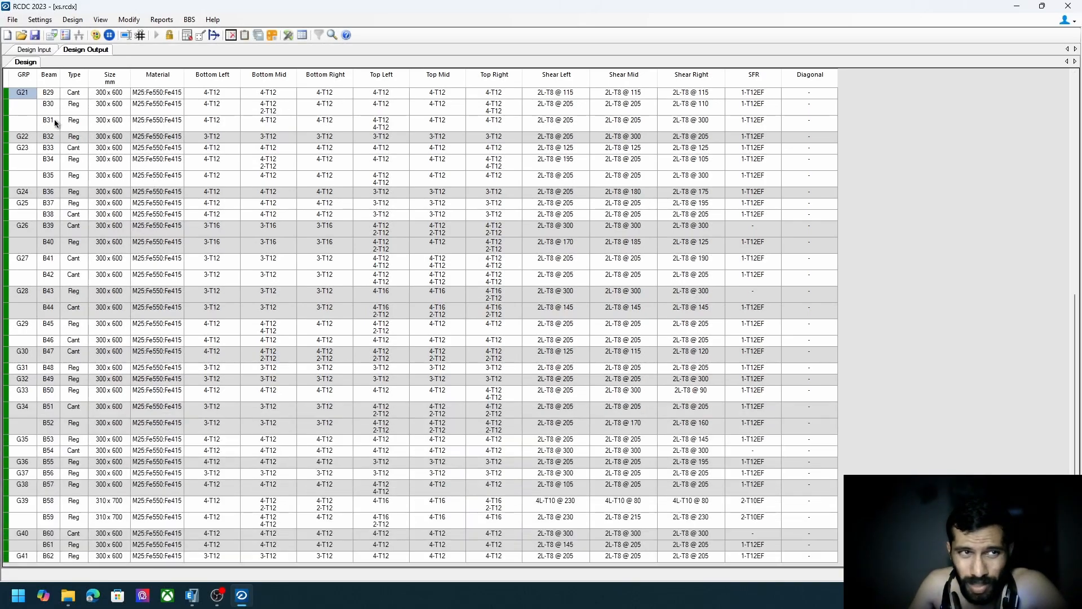
Open group G21 for redetailing and edit the section of top steel from the start of B29 to 0.75 of B30.
right_click(24, 93)
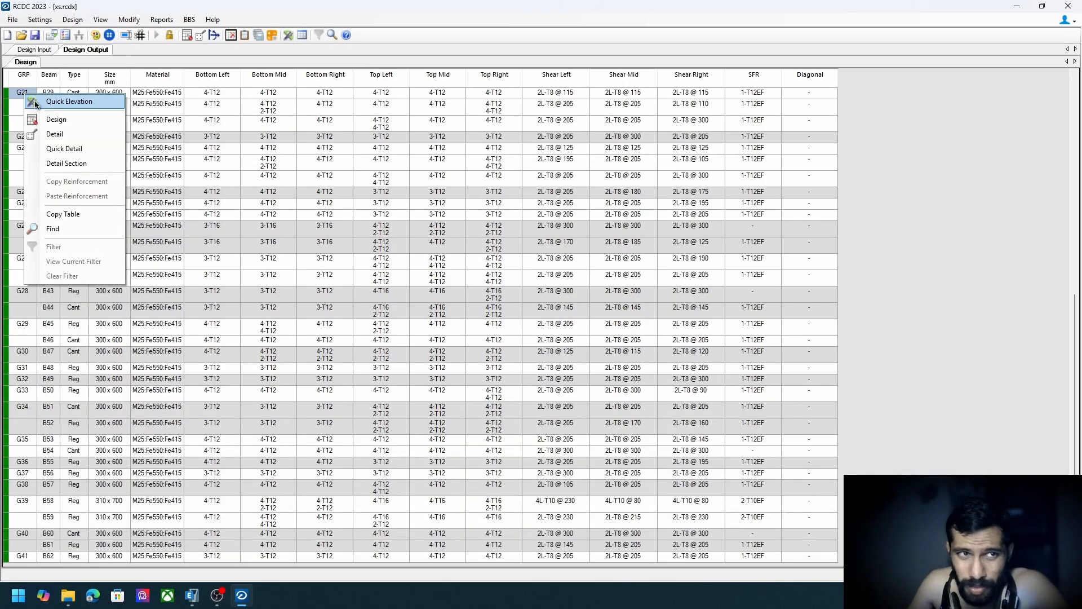
left_click(66, 136)
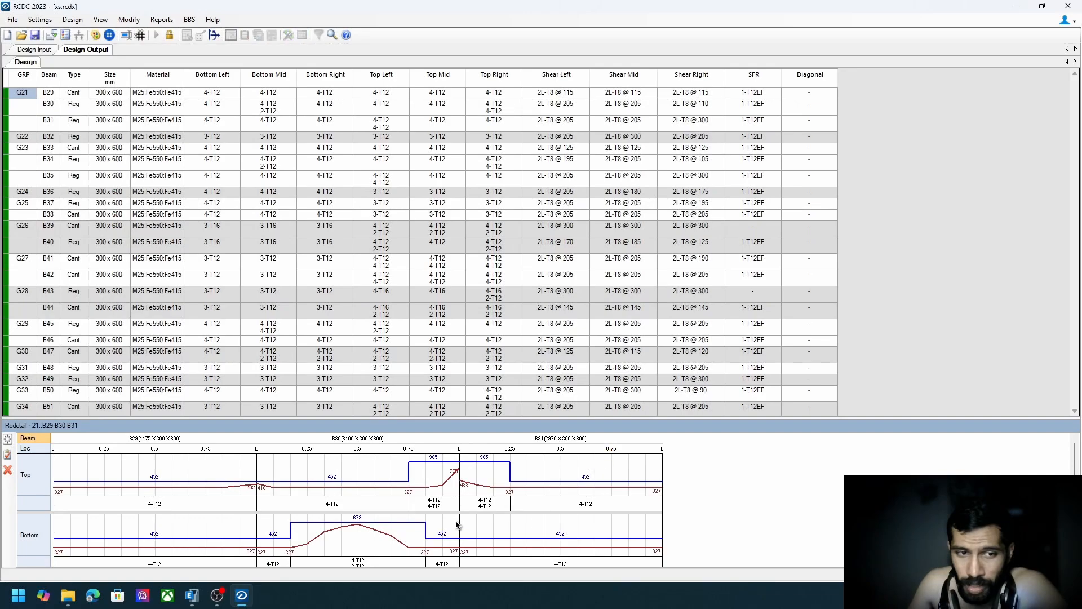
left_click(58, 472)
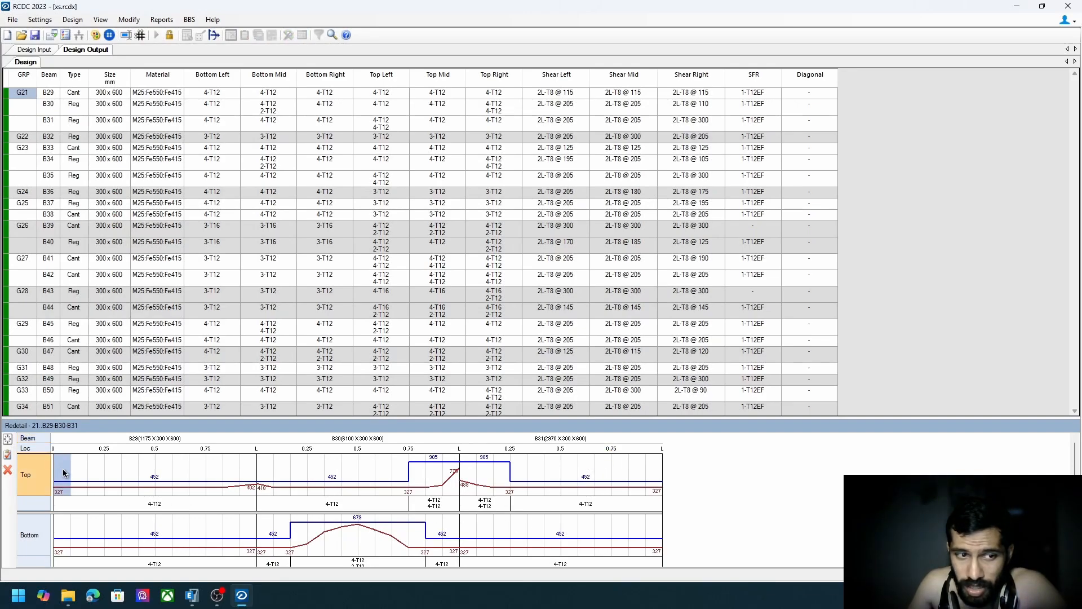
left_click_drag(64, 472, 658, 480)
left_click_drag(420, 480, 402, 480)
right_click(75, 464)
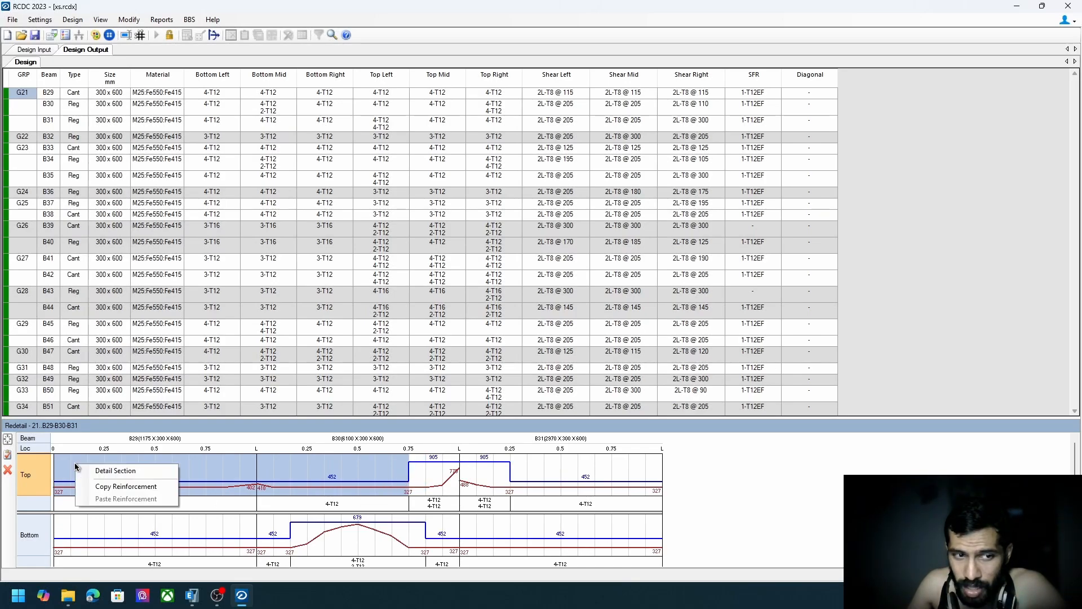
left_click(132, 477)
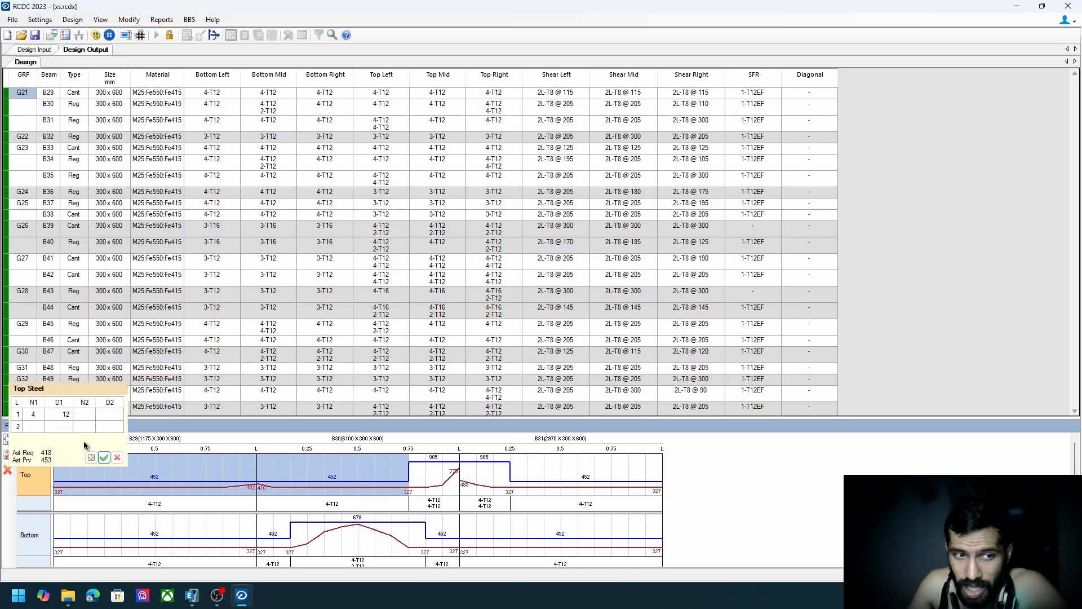
Set the selected top steel to a single layer of 3 bars of 16 mm, apply it and save group G21's redetailing.
left_click(60, 414)
left_click(67, 414)
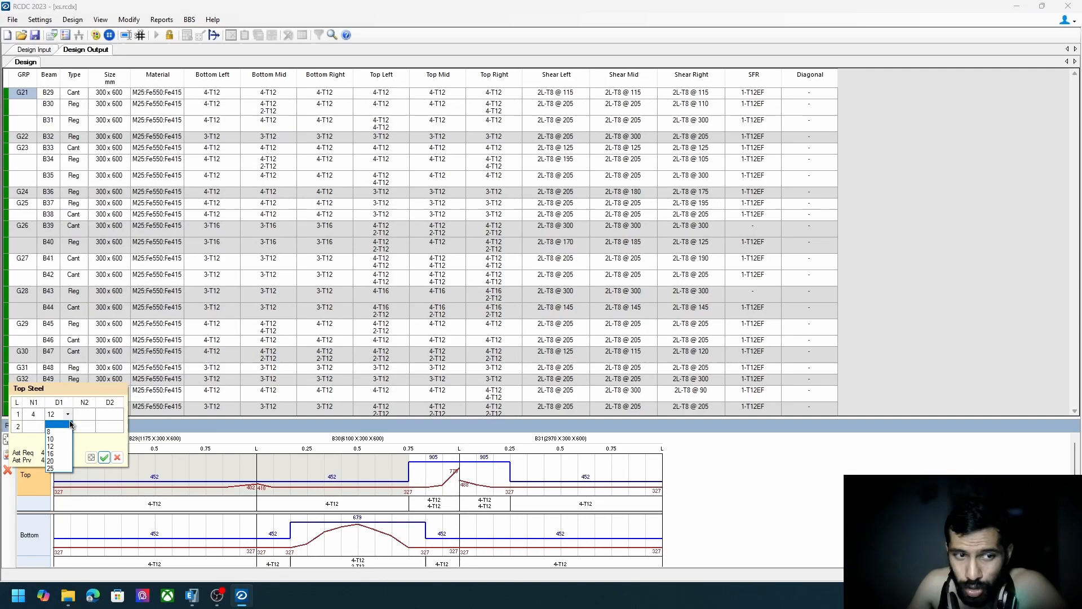
left_click(63, 453)
left_click(39, 417)
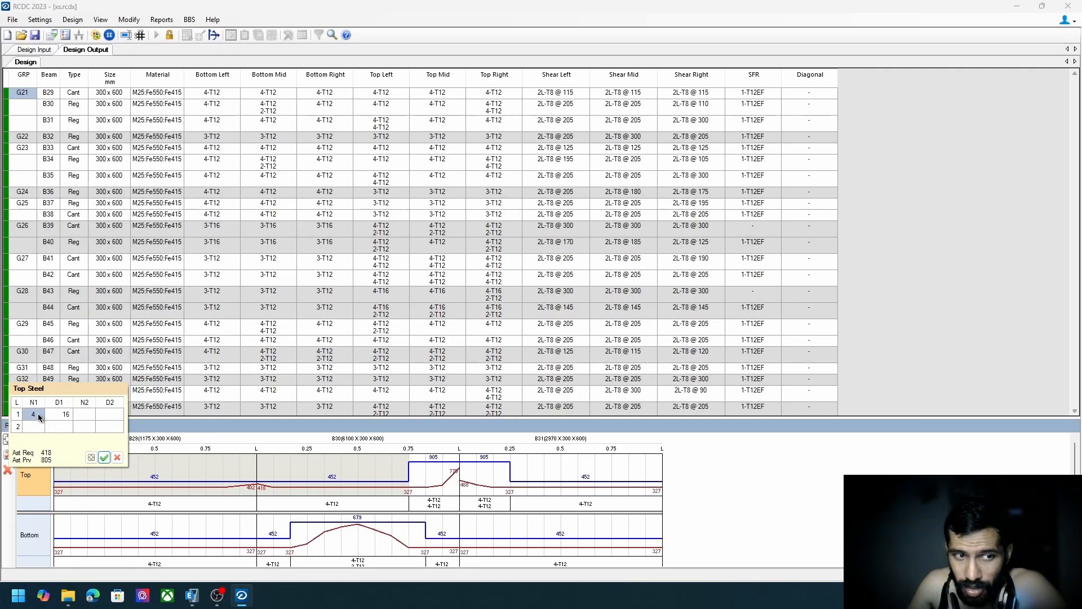
left_click(39, 415)
type("2")
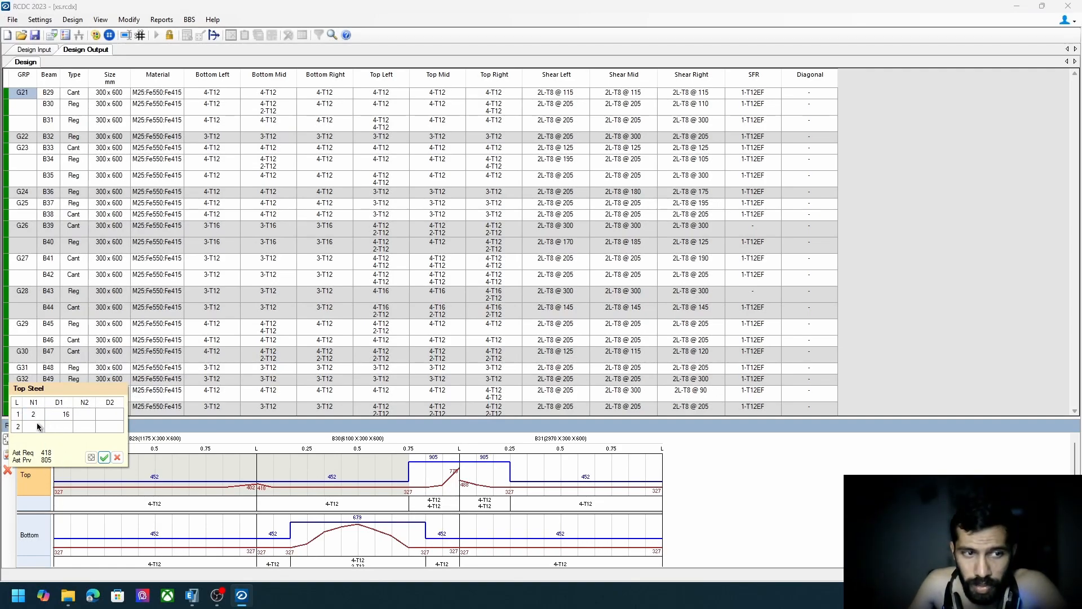
left_click(37, 427)
left_click(39, 415)
type("3")
left_click(58, 419)
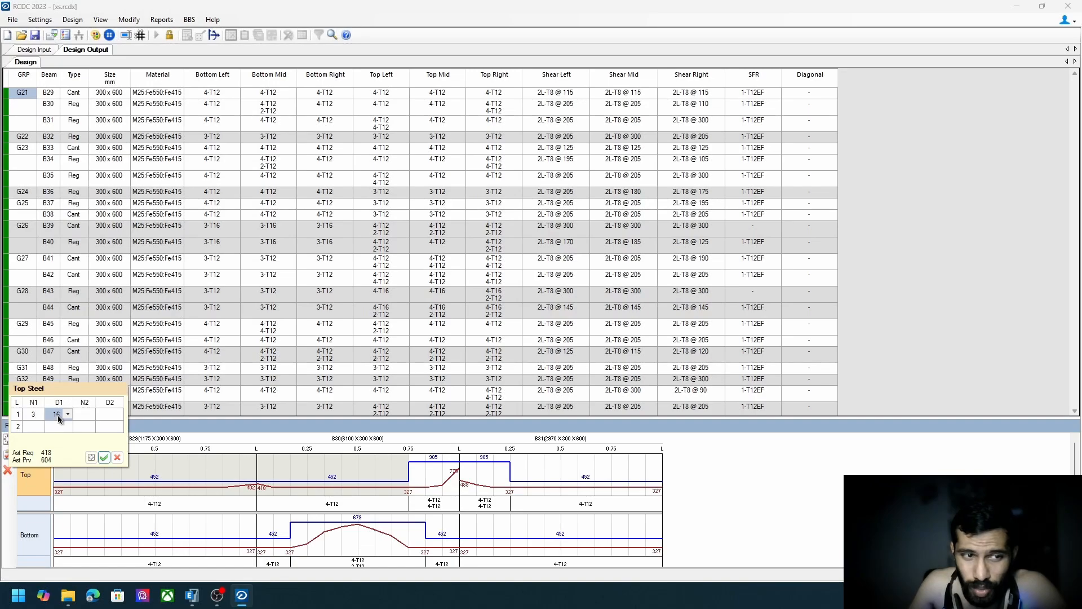
left_click(105, 458)
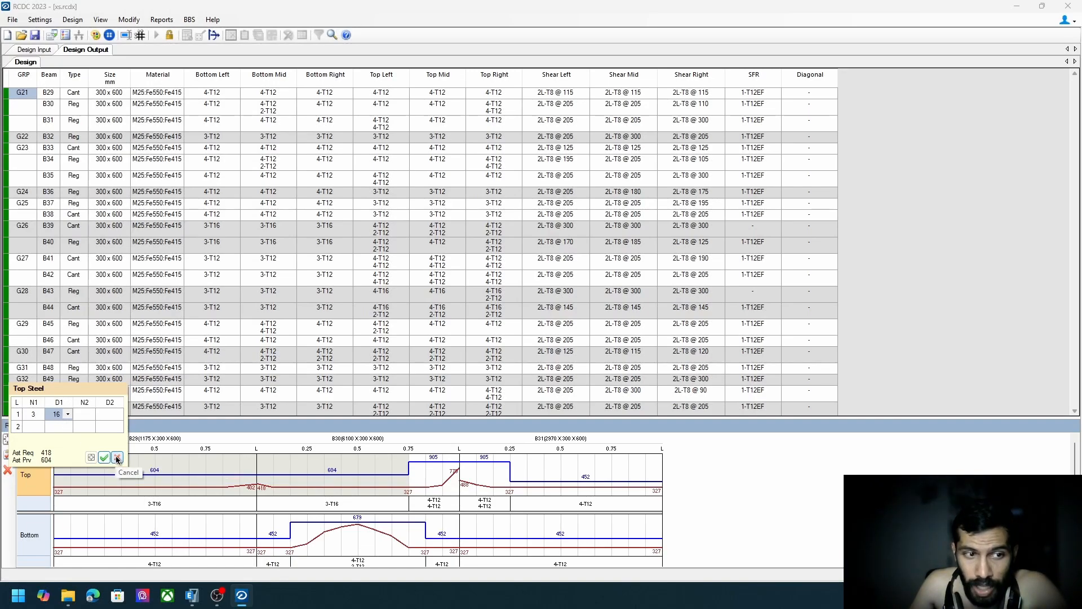
left_click(117, 458)
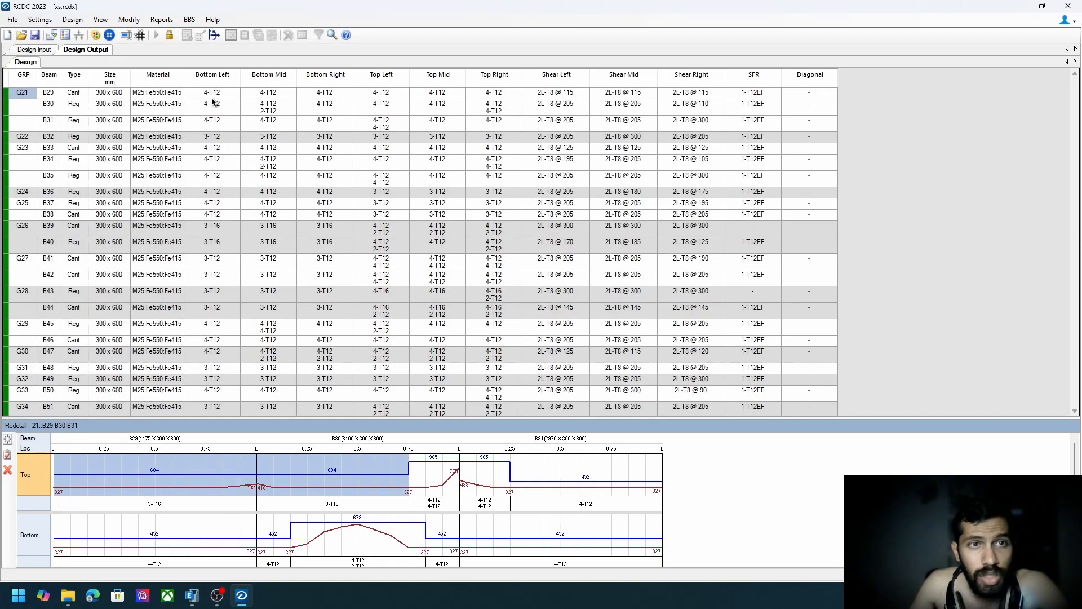
left_click(7, 455)
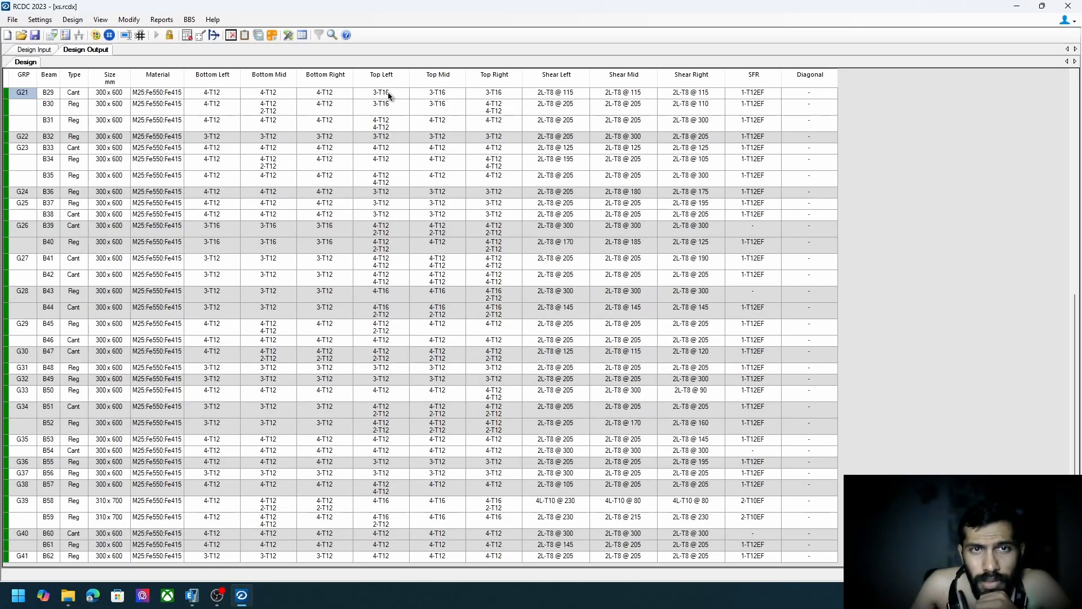
left_click_drag(388, 96, 489, 97)
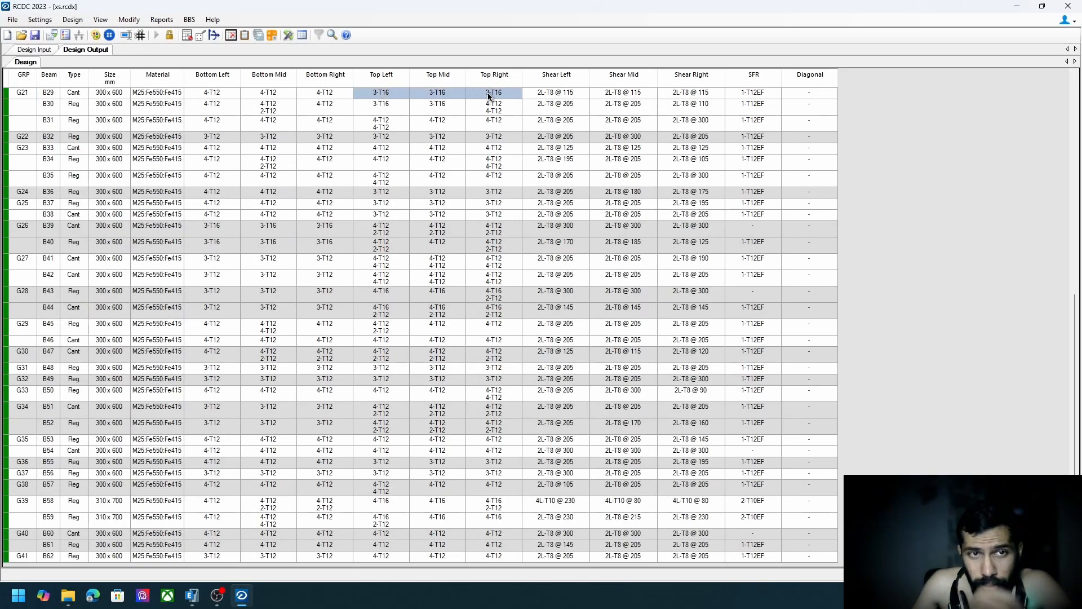
Try to set group G21's top steel to 2 bars of 12 mm using Quick Detail.
right_click(281, 90)
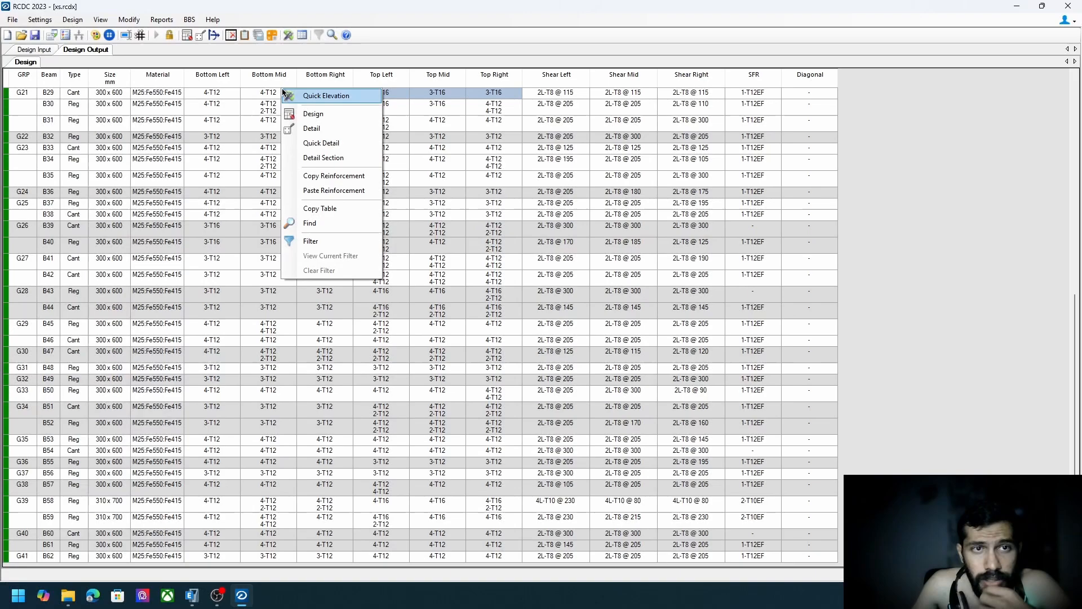
left_click(332, 143)
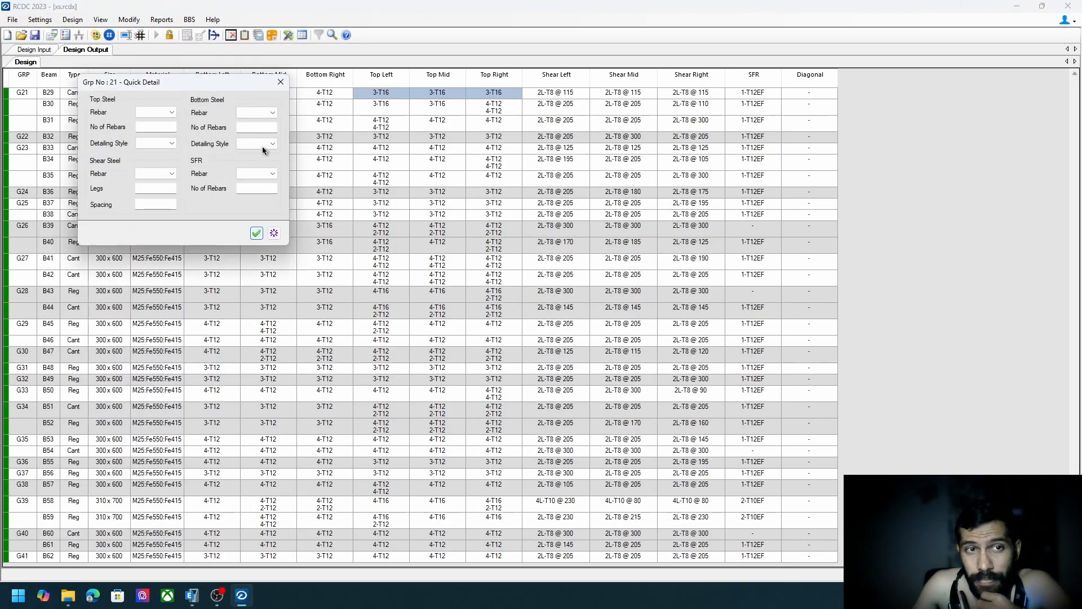
left_click(171, 112)
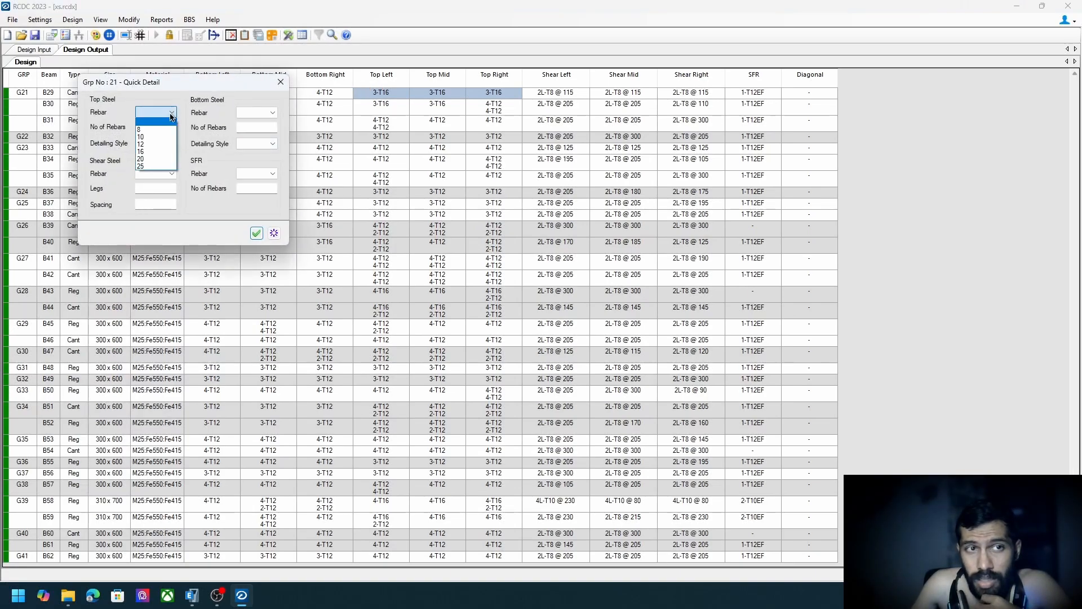
left_click(157, 144)
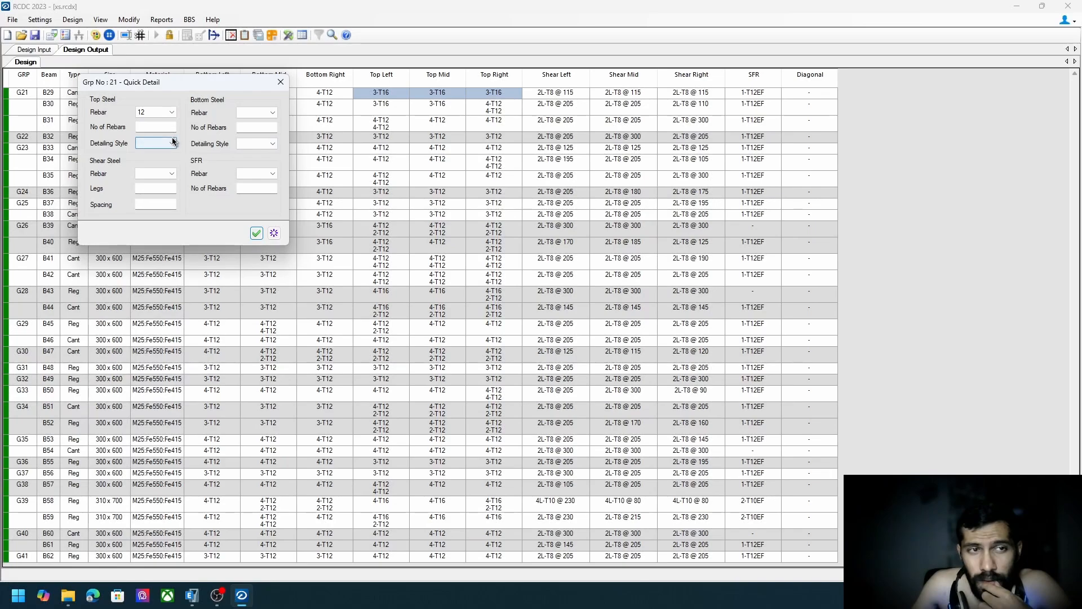
left_click(161, 128)
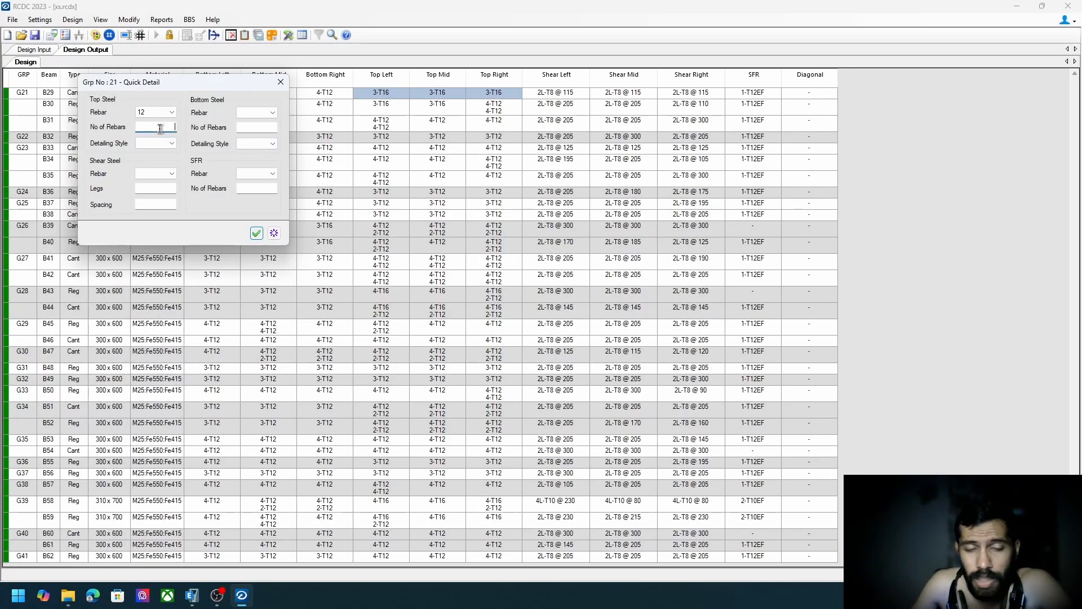
type("2")
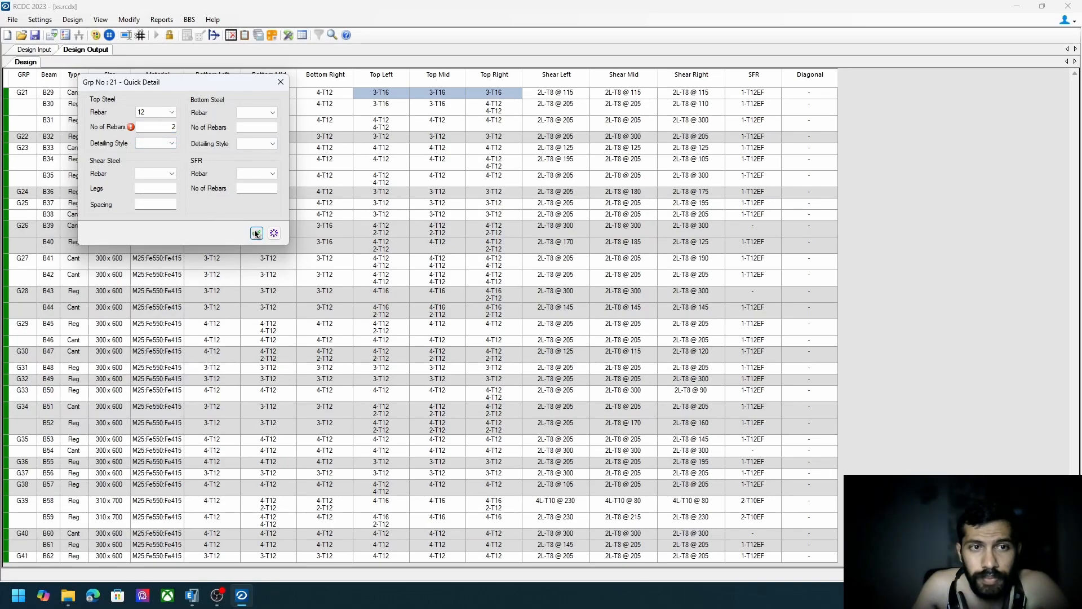
left_click(256, 233)
Try to apply 3 bars of 12 mm as group G21's top steel, and dismiss Quick Detail.
double_click(172, 125)
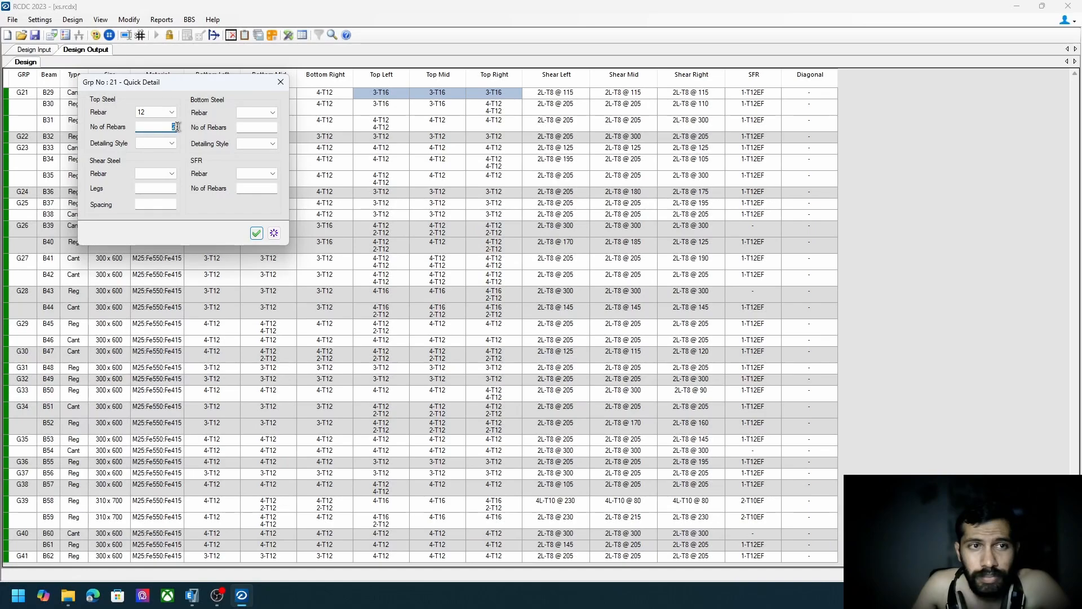
type("3")
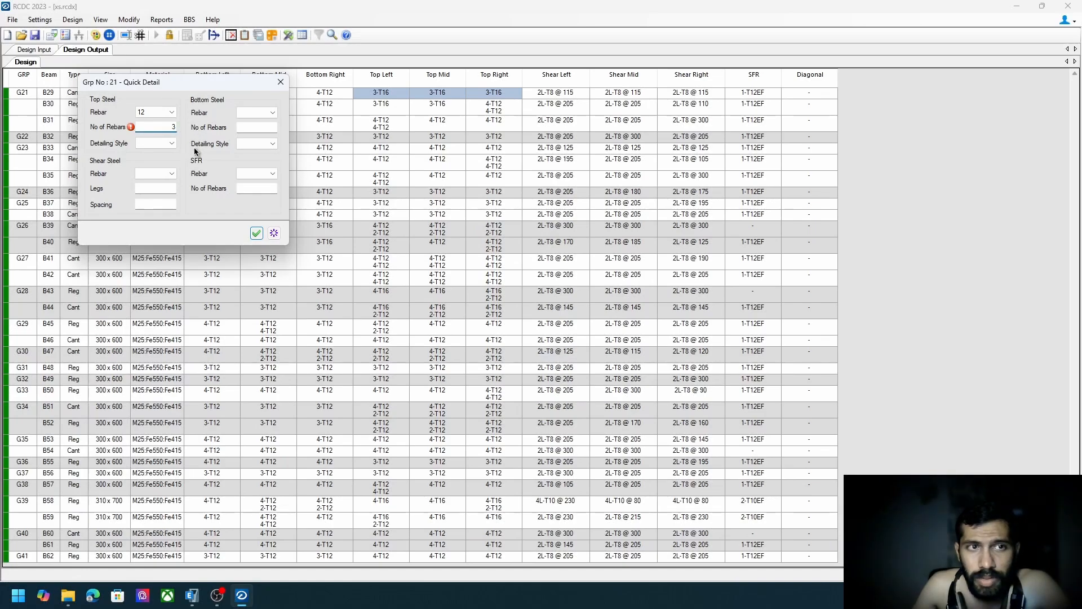
left_click(255, 233)
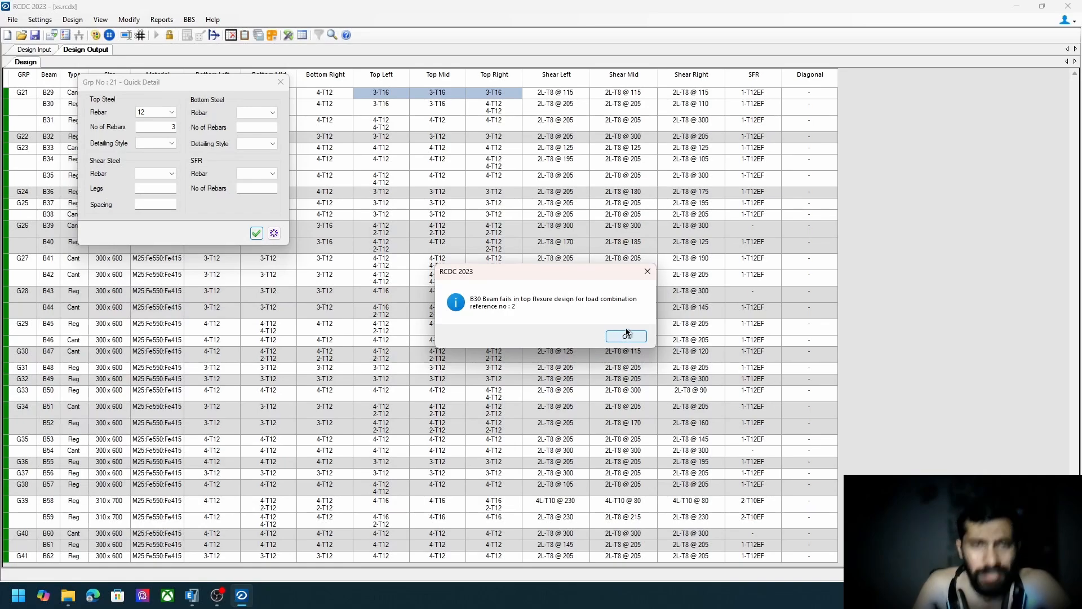
left_click(647, 271)
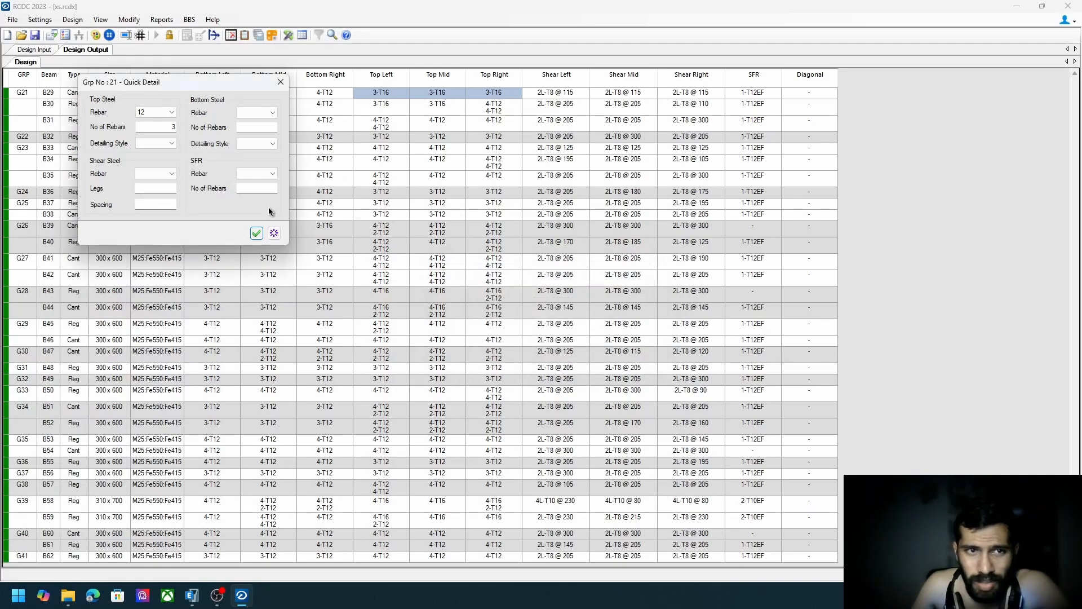
left_click(282, 83)
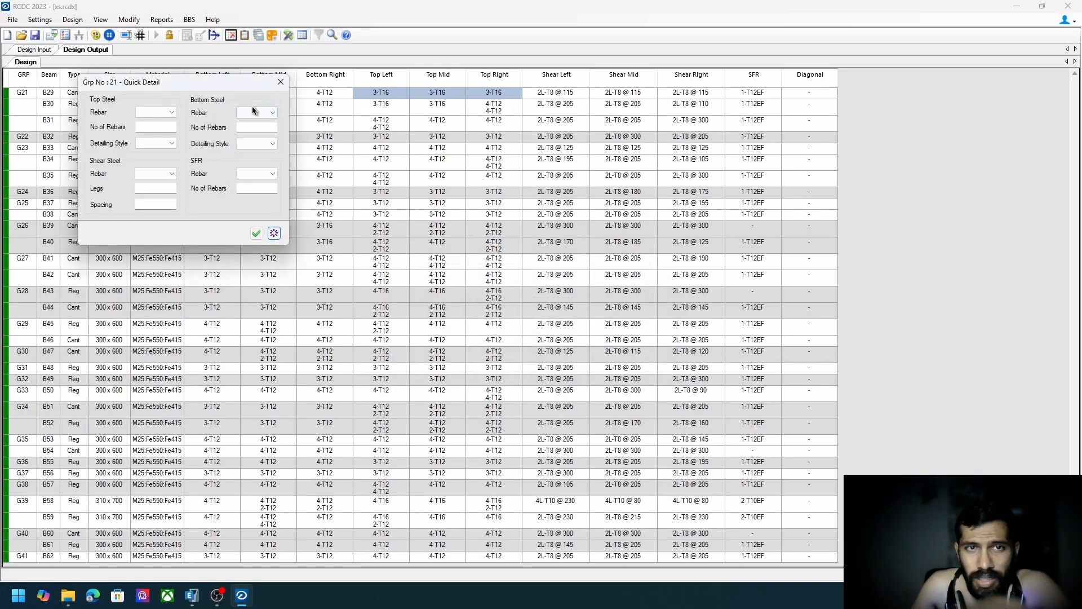
Review the Quick Detail options for group G21 and close them without entering values.
right_click(170, 94)
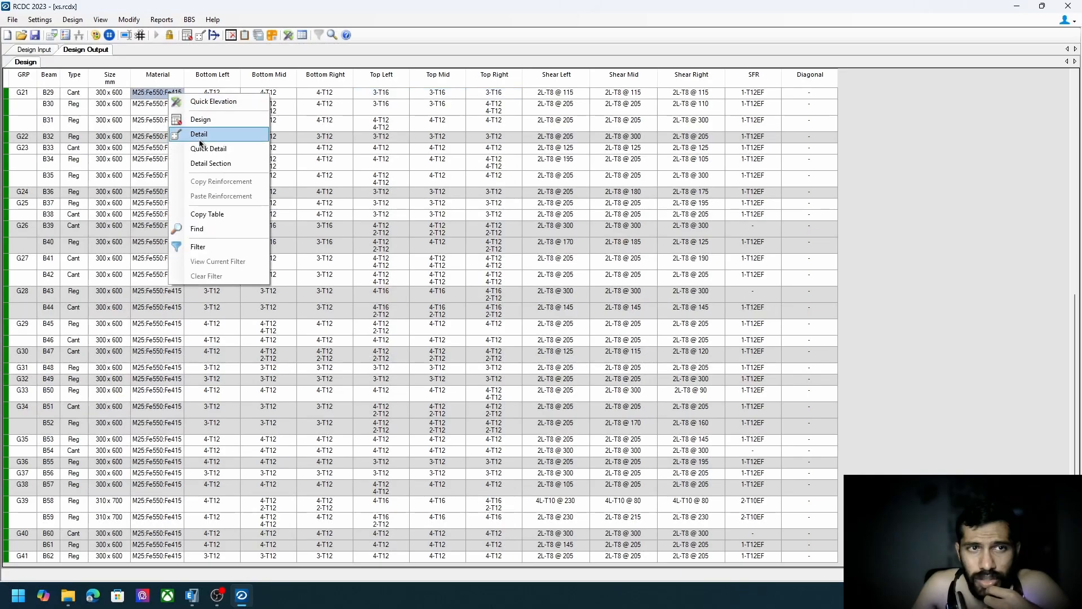
left_click(226, 153)
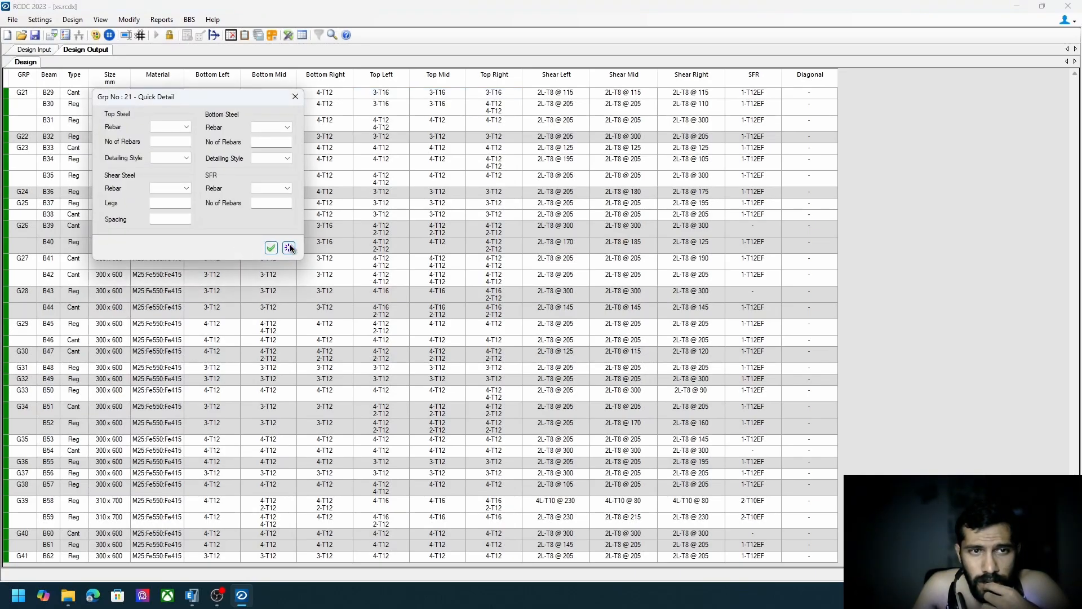
left_click(295, 96)
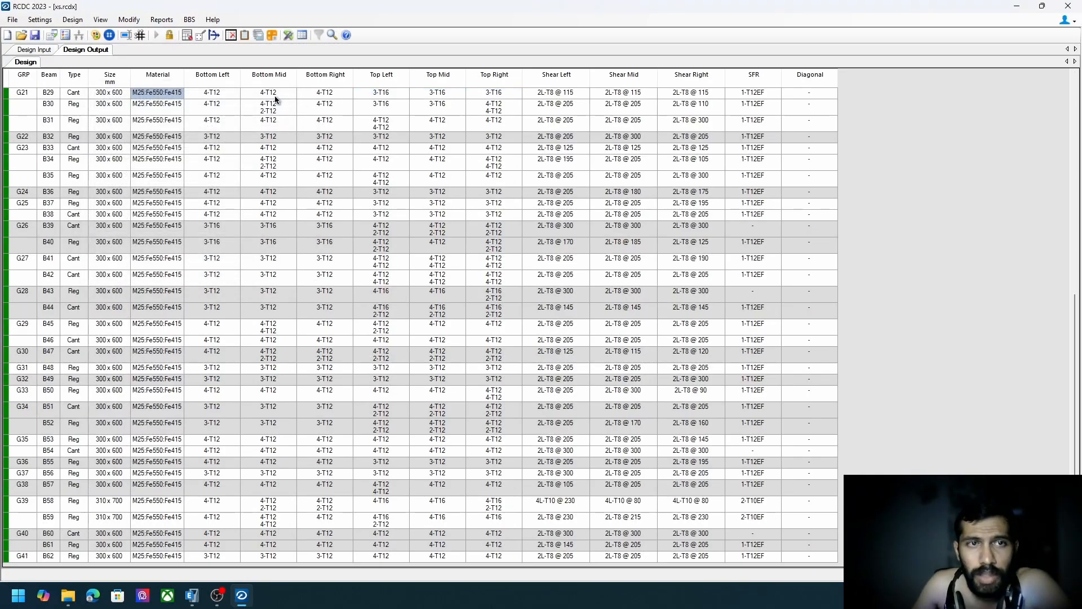
Inspect the section detail of beam B29's bottom middle reinforcement and close it without changes.
right_click(275, 96)
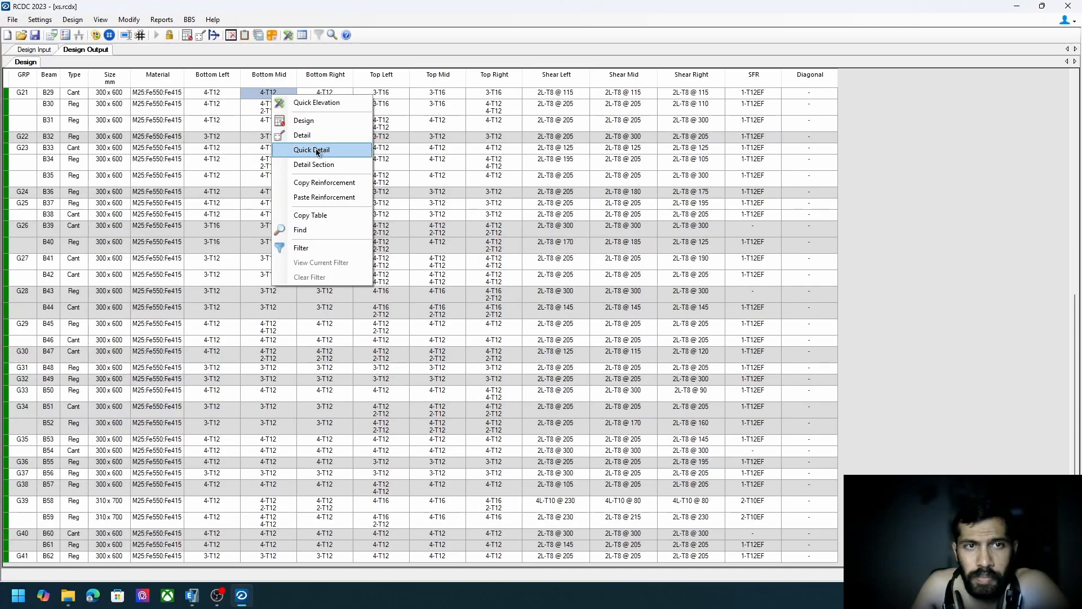
left_click(304, 163)
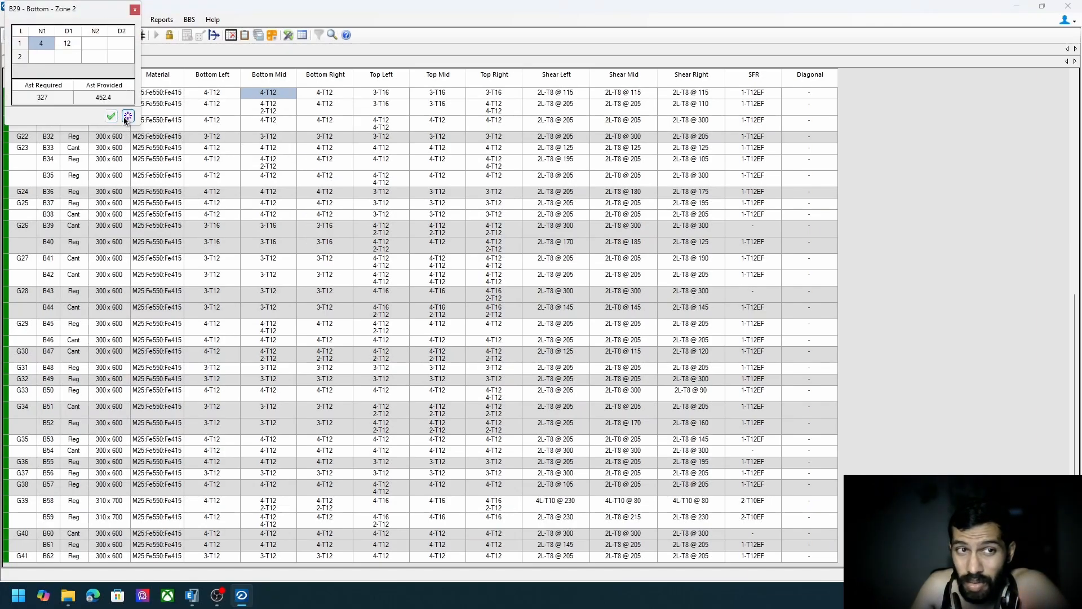
left_click(135, 11)
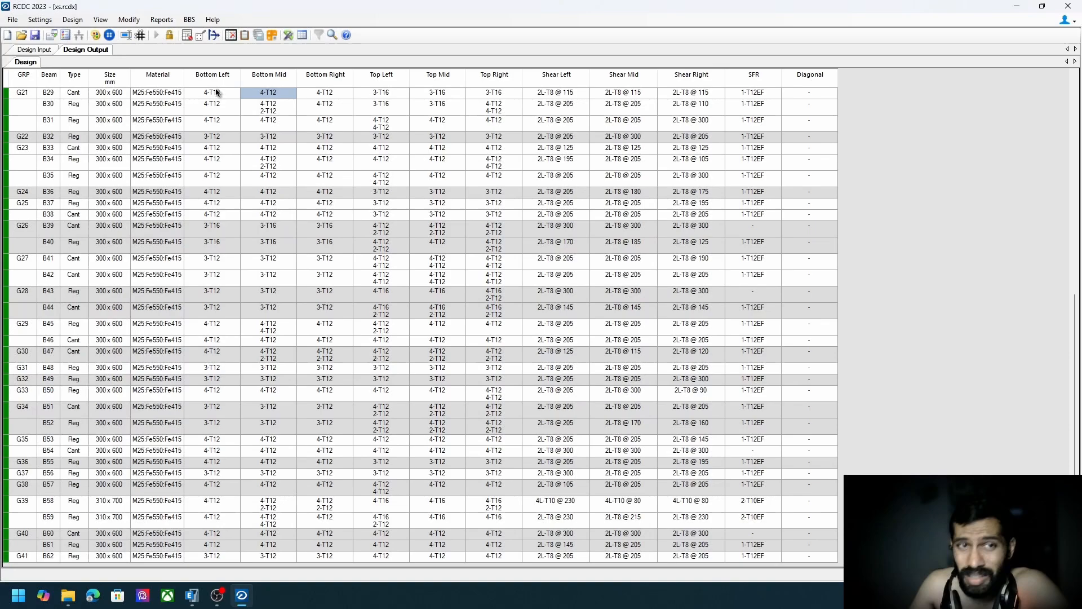
right_click(263, 94)
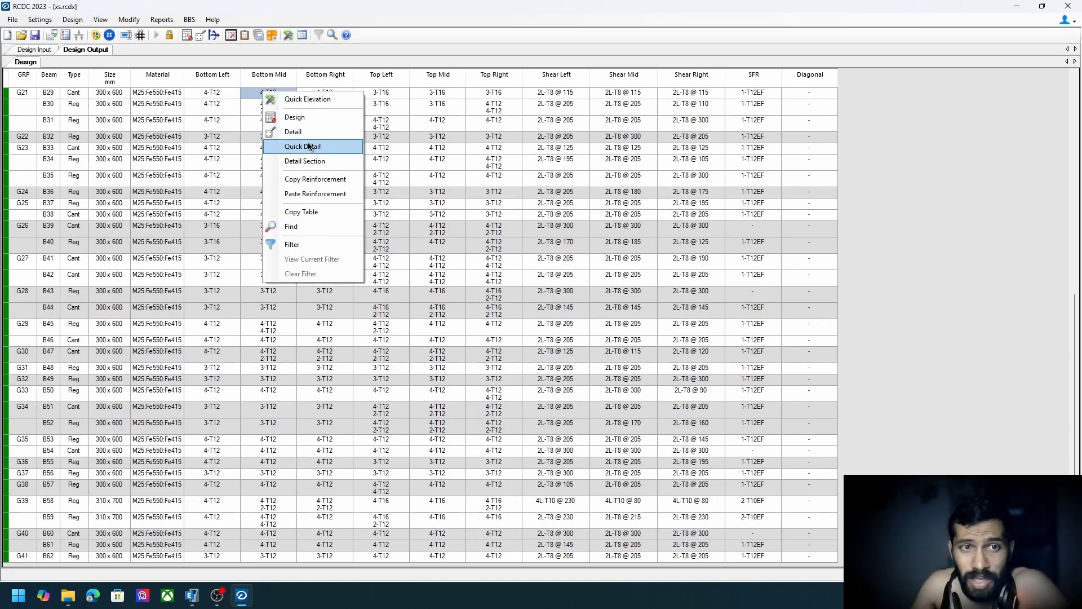
left_click(249, 90)
Generate the elevation and section drawing for group G3 (B4-B5), including elevation, cross sections and cross beams.
left_click(38, 22)
mouse_move(91, 22)
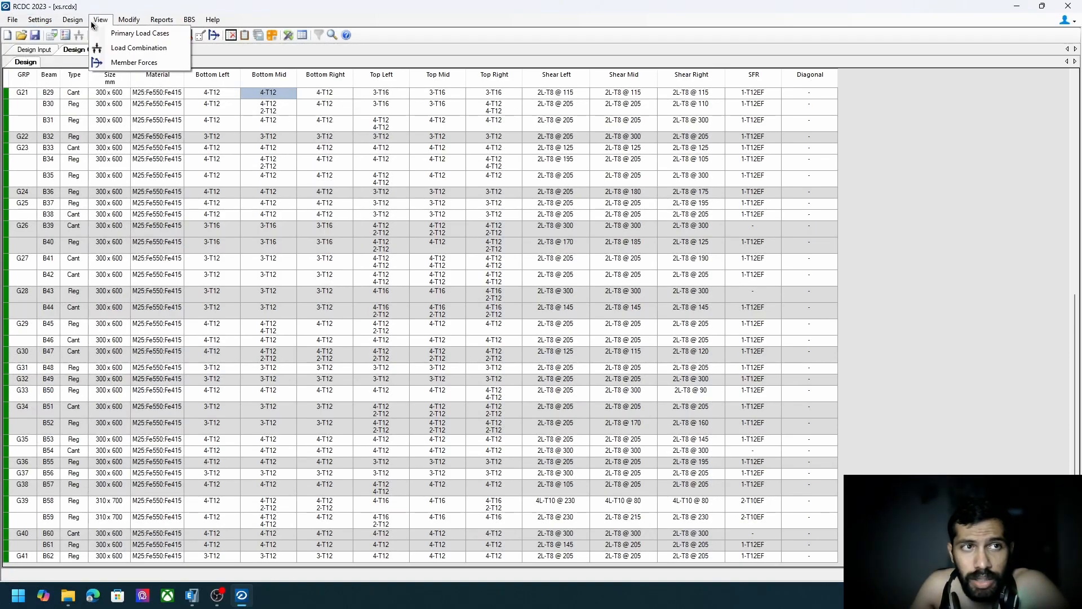
mouse_move(161, 23)
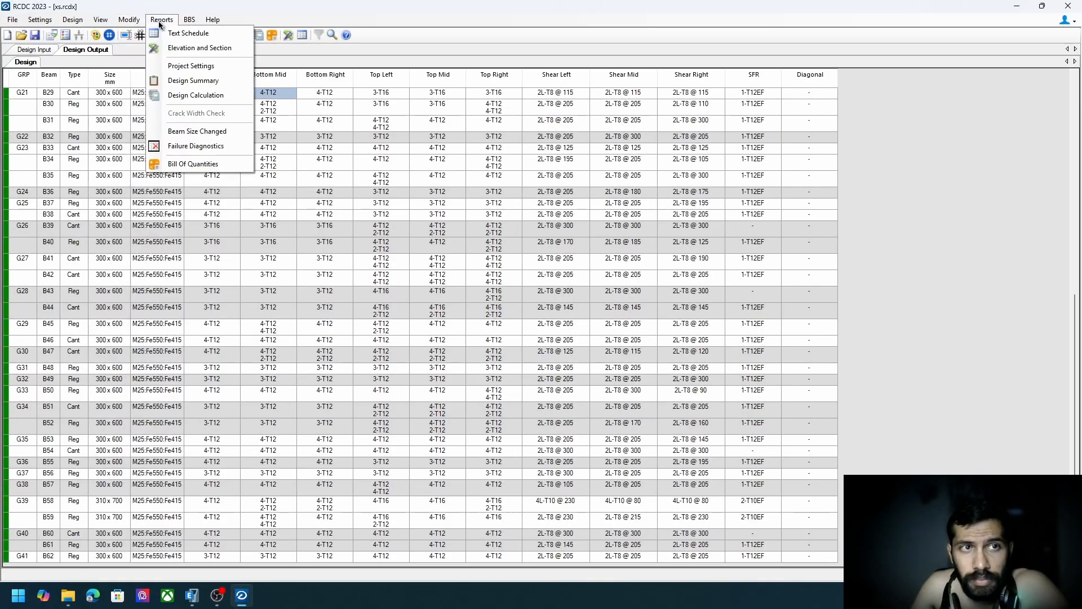
left_click(192, 50)
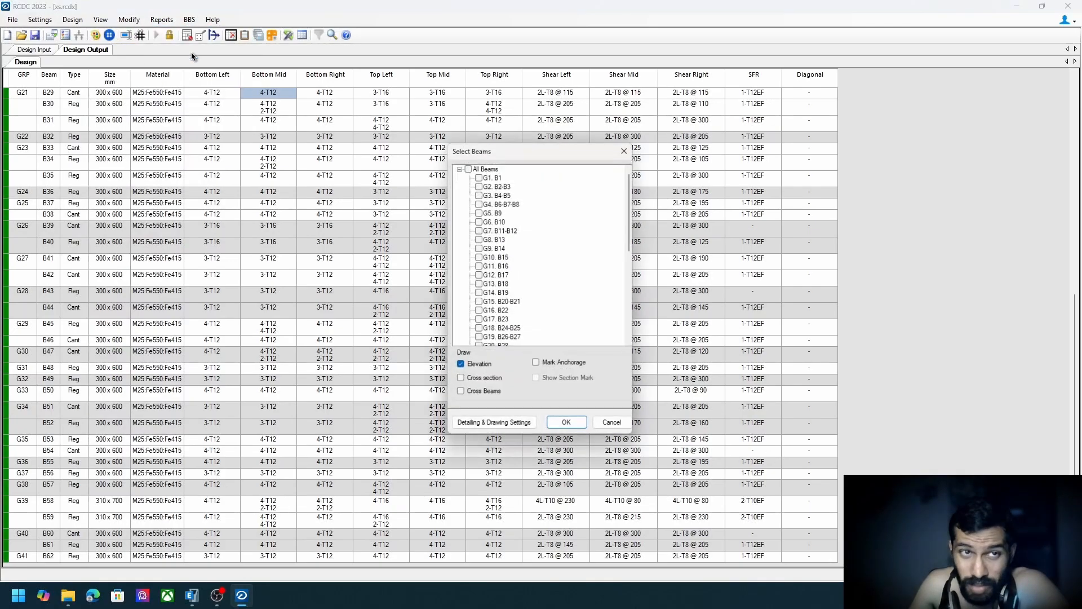
left_click(478, 194)
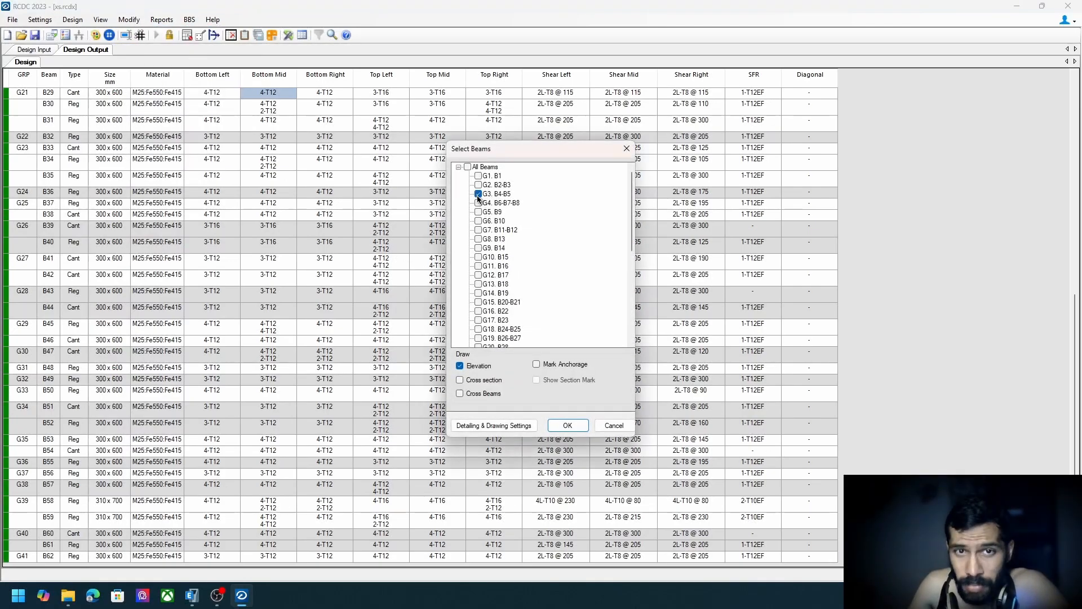
left_click(462, 394)
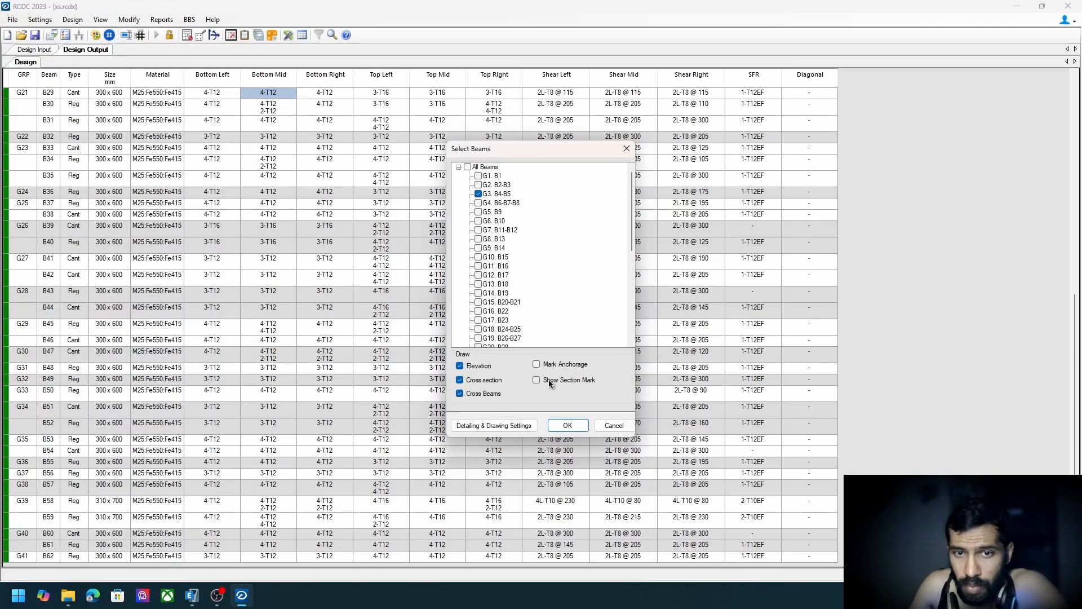
left_click(567, 426)
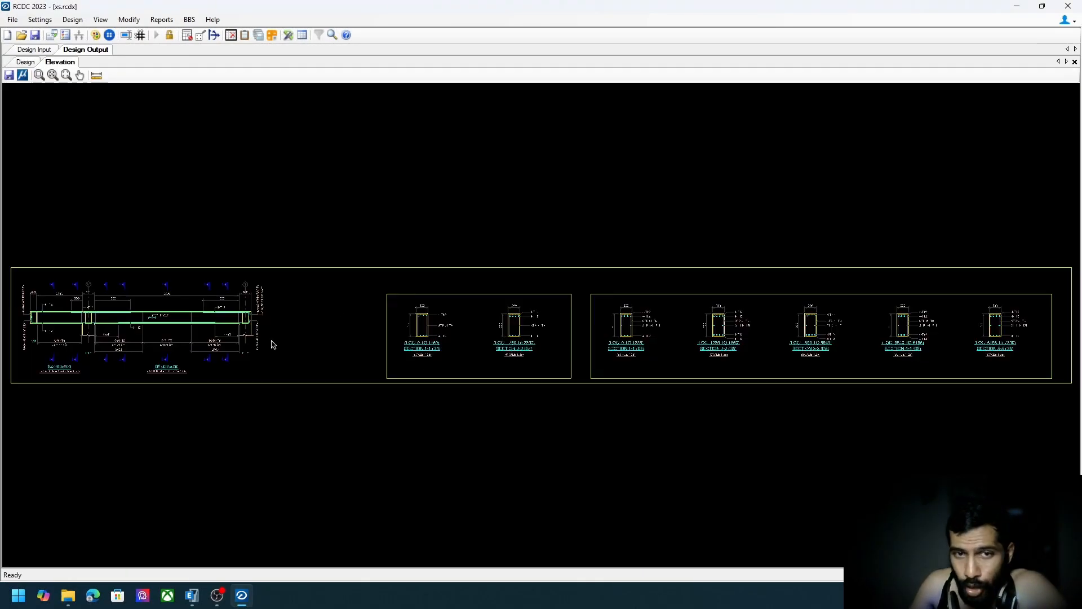
Examine the drawing's B4-B5 elevation and the bars and stirrups in B4's cross sections.
middle_click_drag(148, 356, 522, 360)
scroll(446, 326, "up", 4)
scroll(446, 330, "up", 2)
scroll(230, 218, "down", 6)
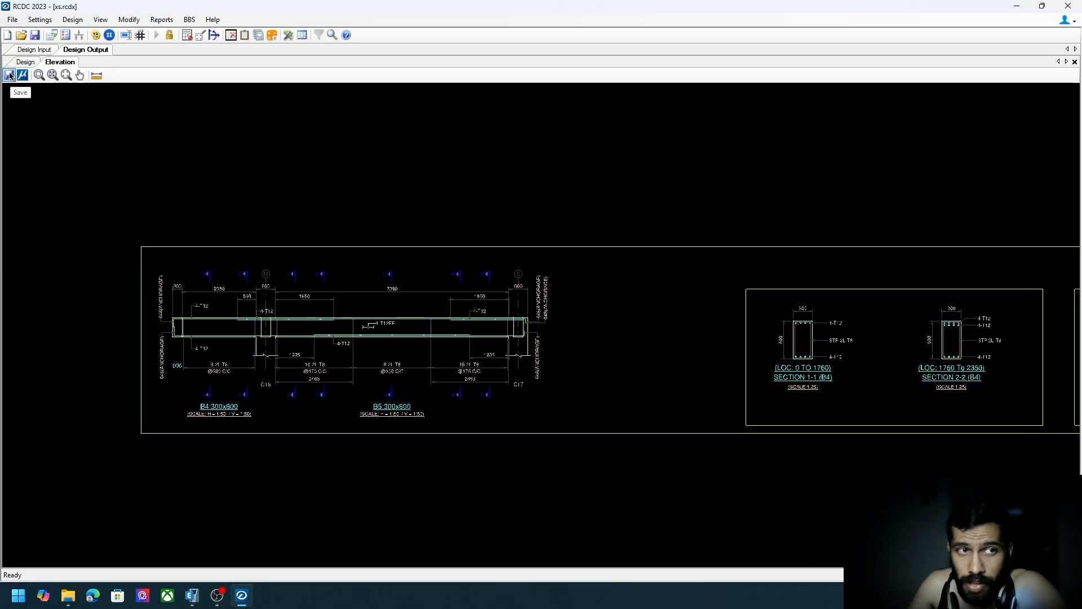
middle_click_drag(600, 288, 289, 251)
scroll(435, 299, "up", 10)
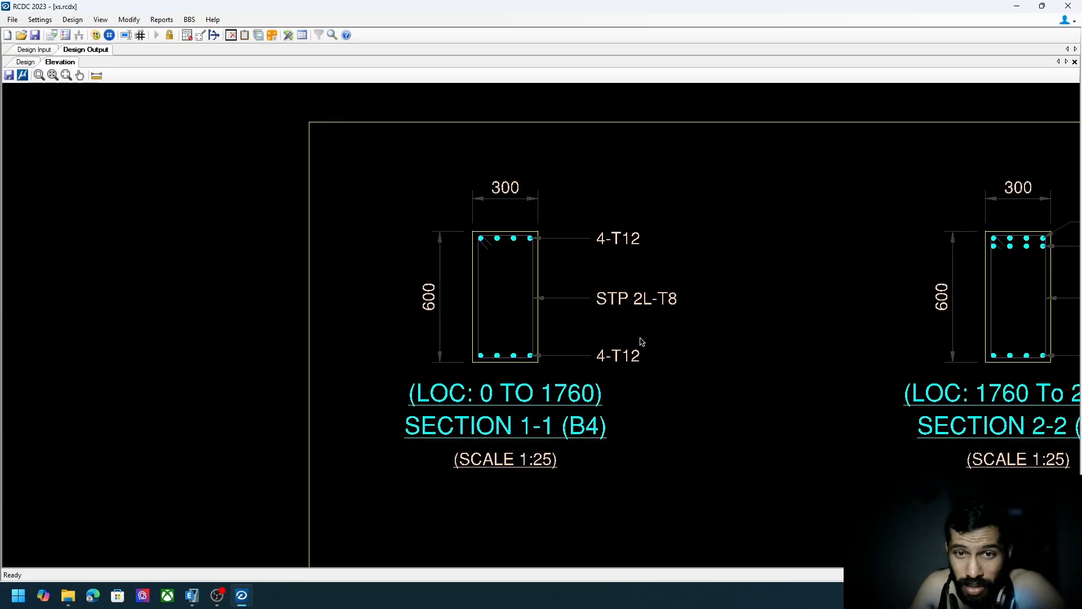
middle_click_drag(642, 341, 548, 327)
scroll(432, 322, "down", 5)
middle_click_drag(347, 330, 771, 364)
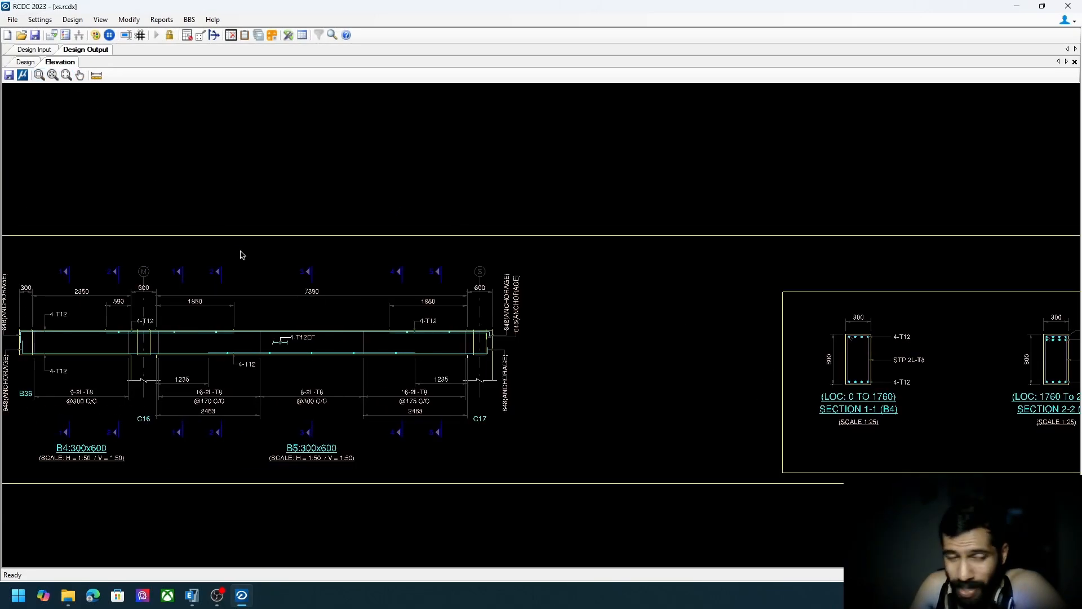
middle_click_drag(241, 255, 586, 261)
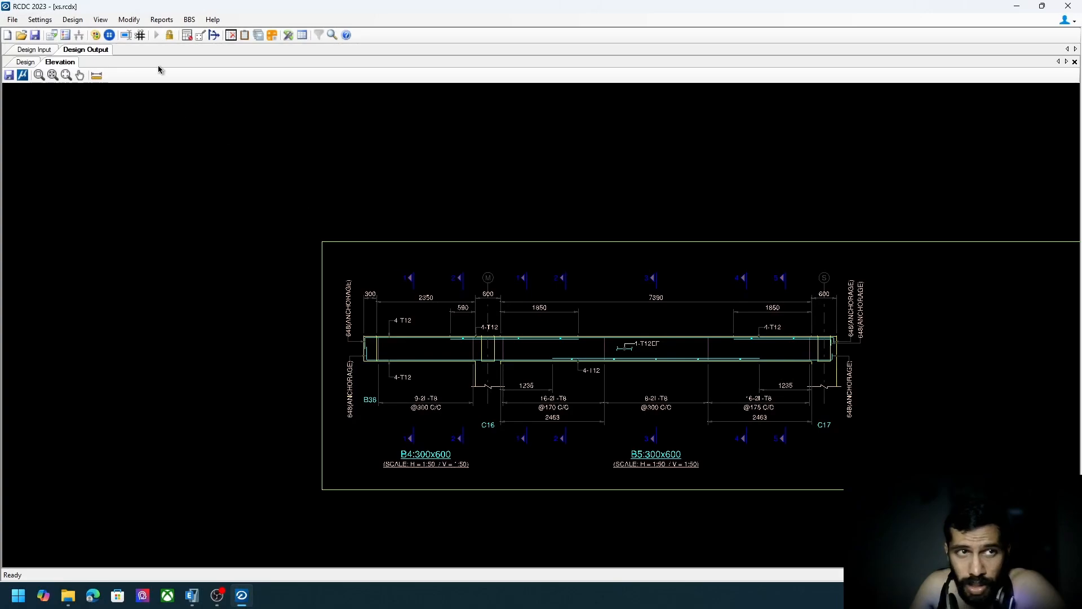
Generate the design calculation report for group G10 (B15) and read through it to the SFR design and spacing criteria.
left_click(162, 19)
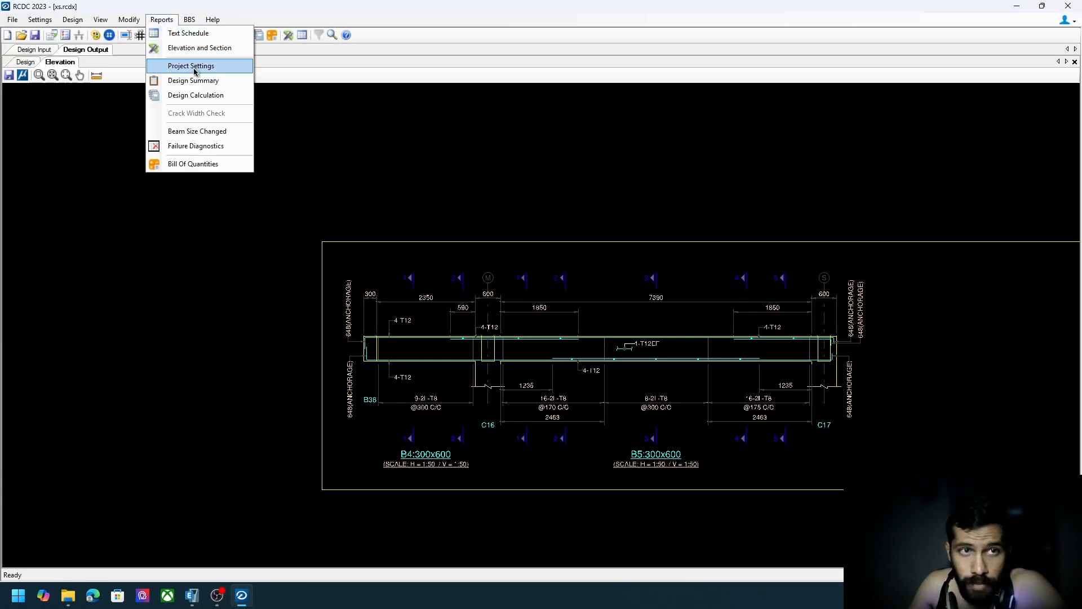
left_click(210, 82)
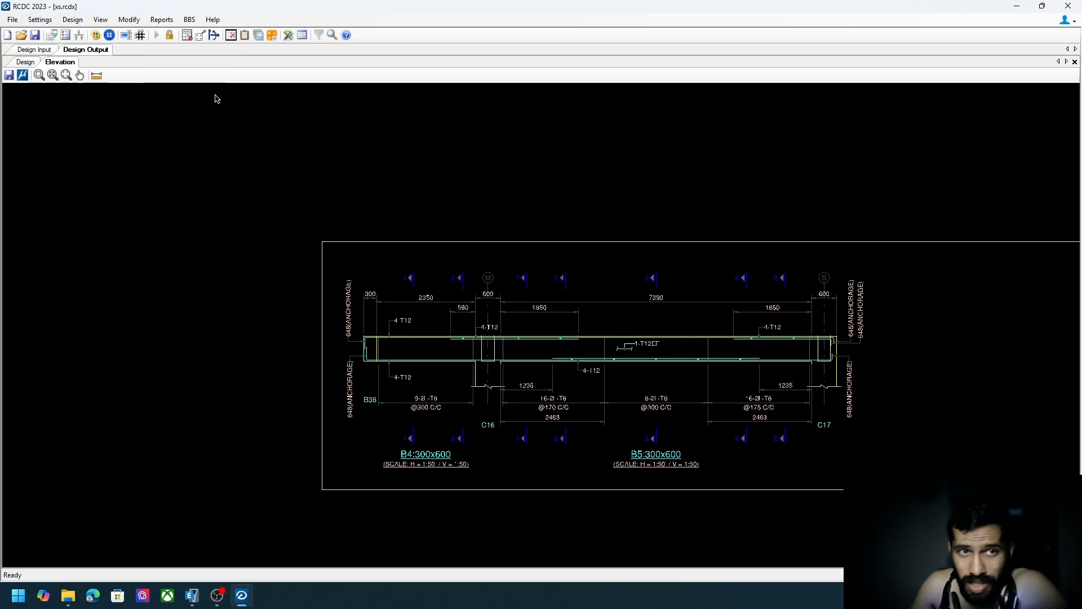
left_click(493, 267)
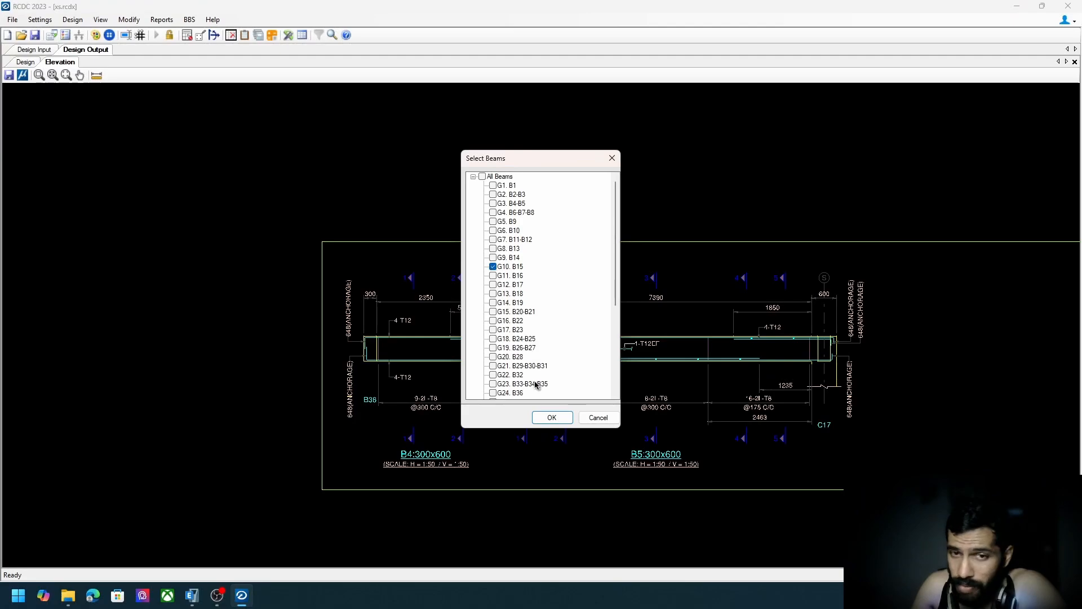
left_click(547, 417)
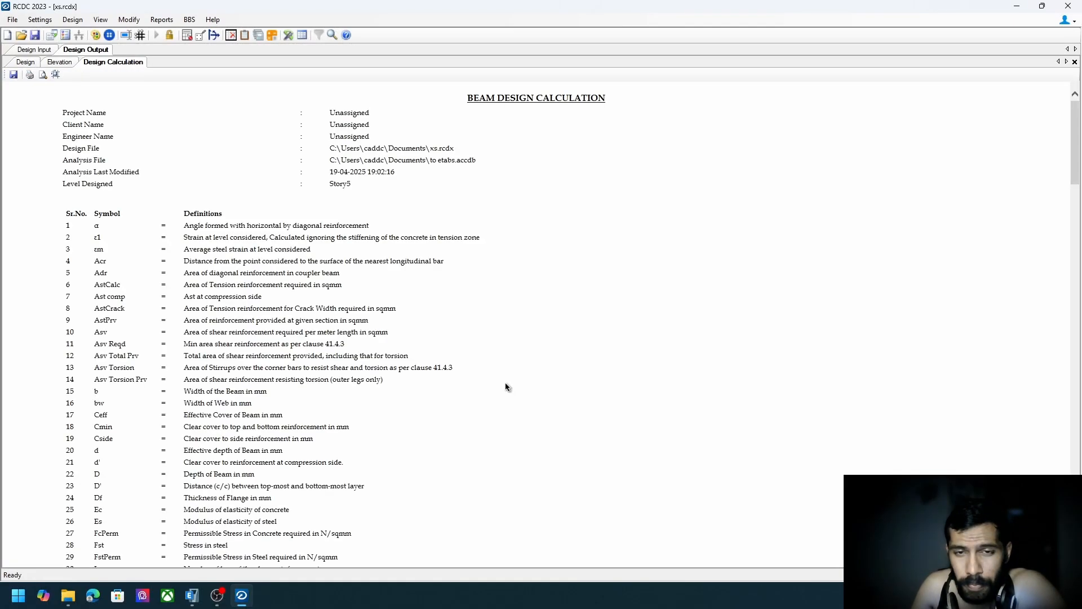
scroll(506, 387, "down", 20)
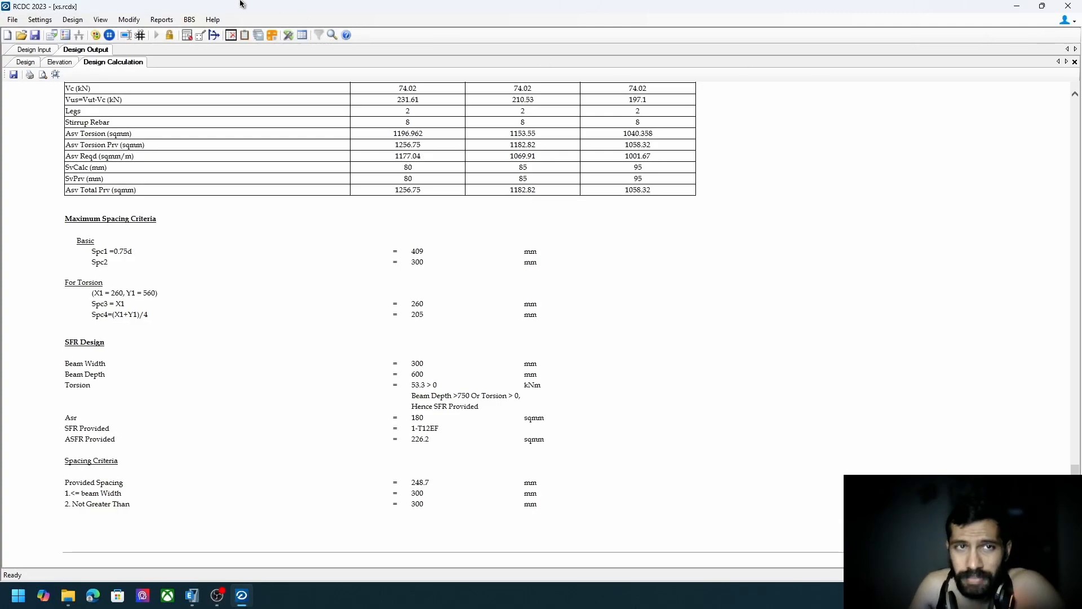
Generate the bill of quantities report for the beams with only the BOQ summary included.
left_click(162, 20)
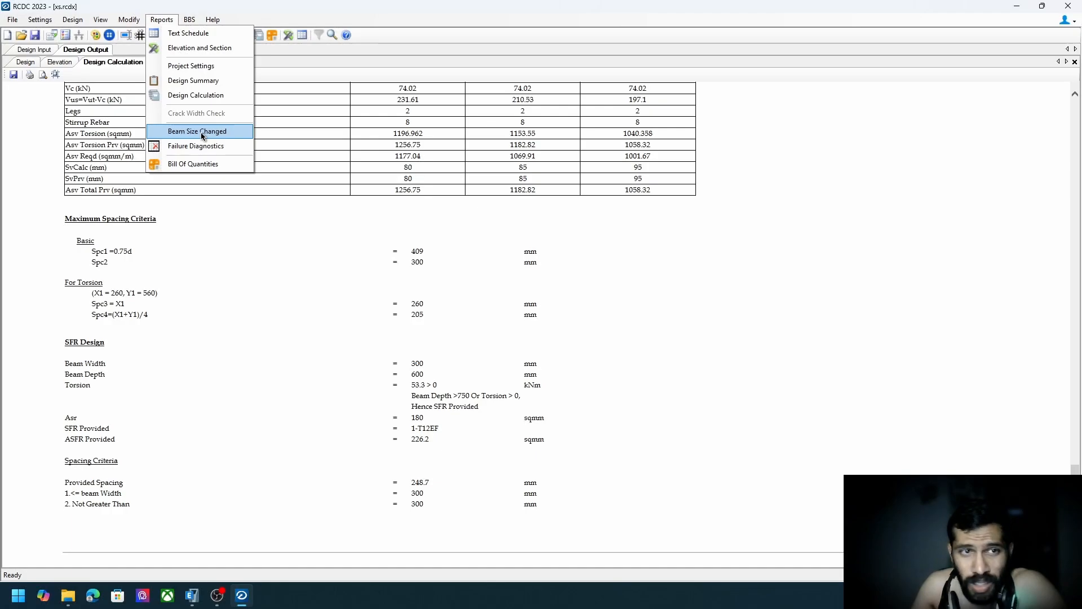
left_click(198, 162)
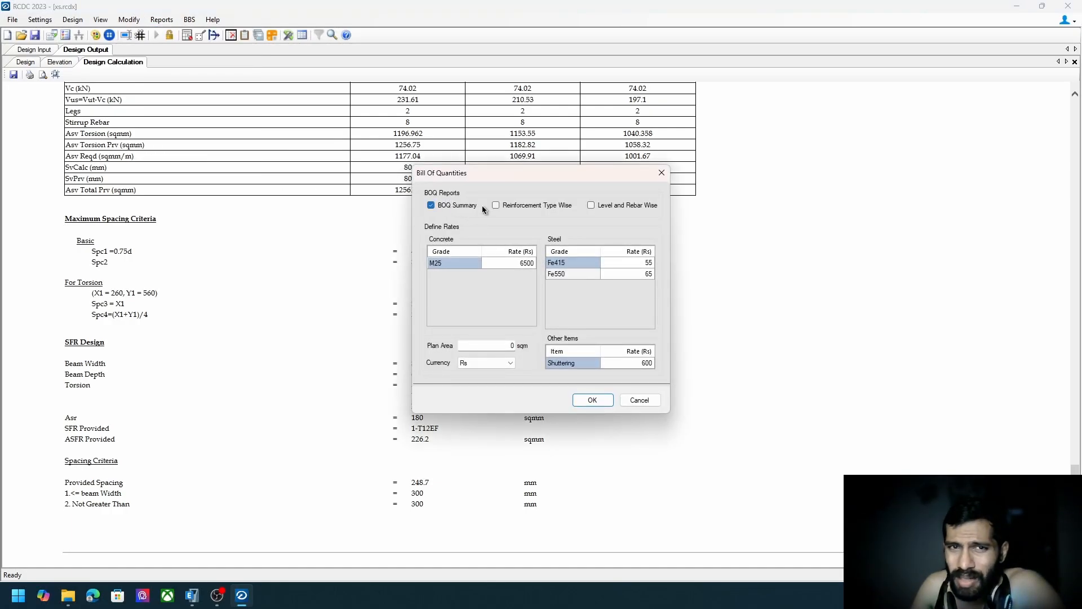
left_click(592, 401)
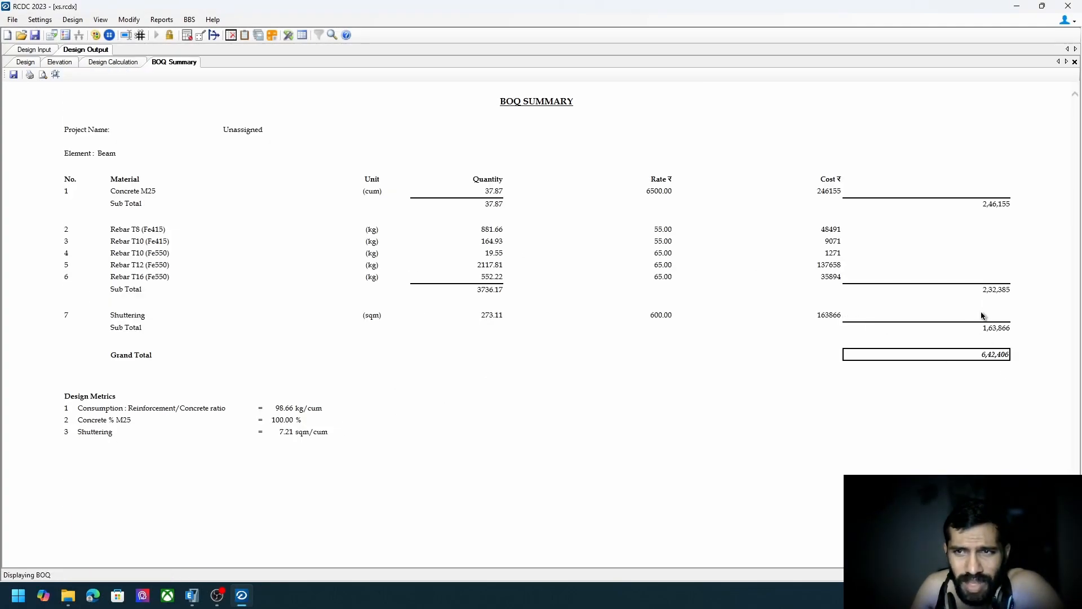
Generate the bar bending schedule drawing for group G8 (B13) and look over its bar shapes, cutting lengths and dimensions.
left_click(161, 20)
mouse_move(189, 20)
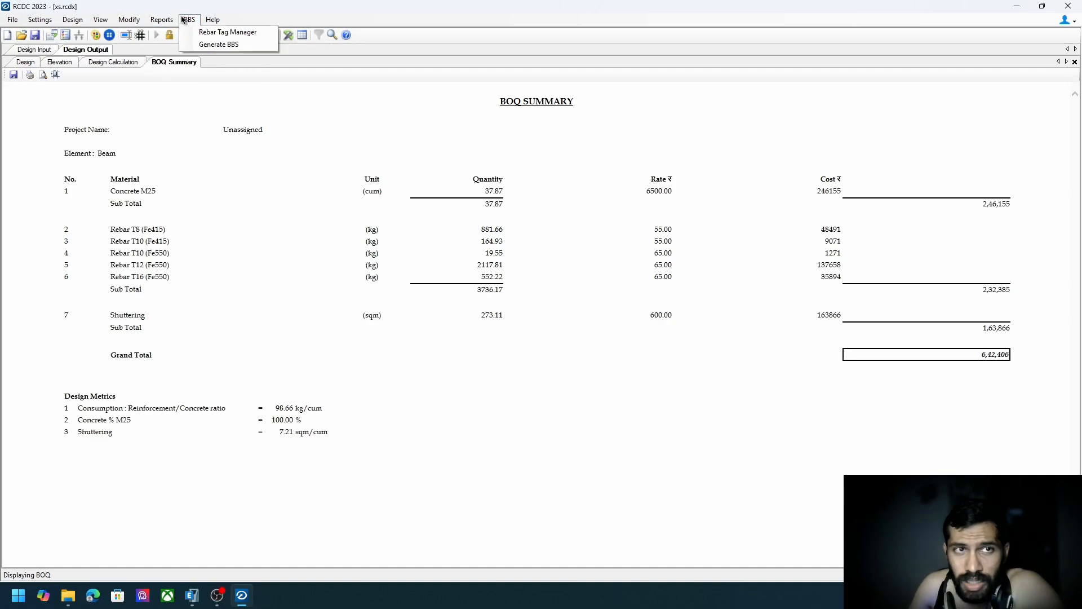
left_click(219, 45)
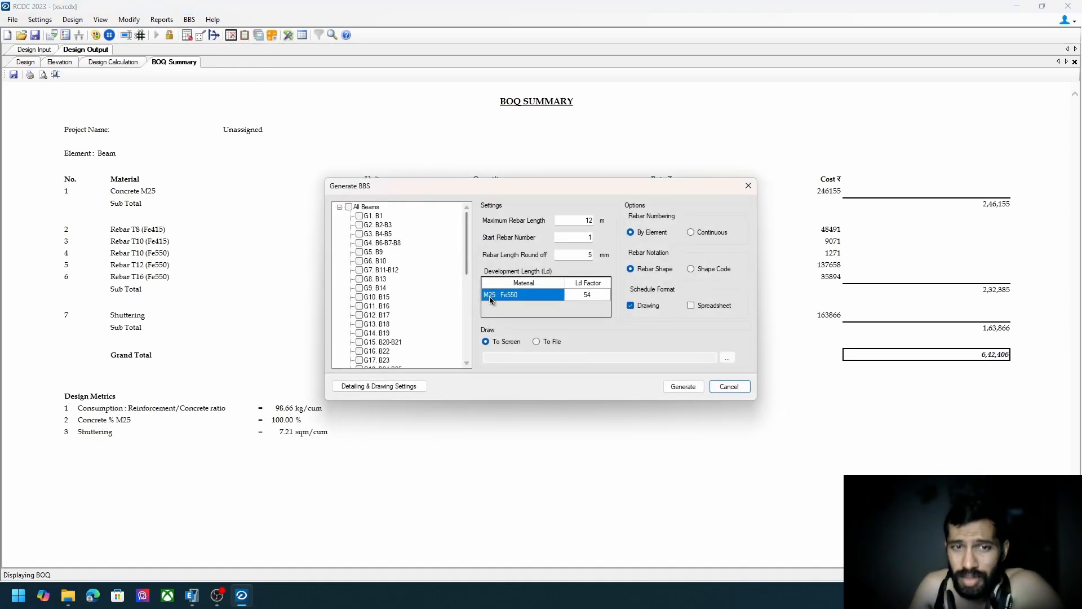
left_click(360, 279)
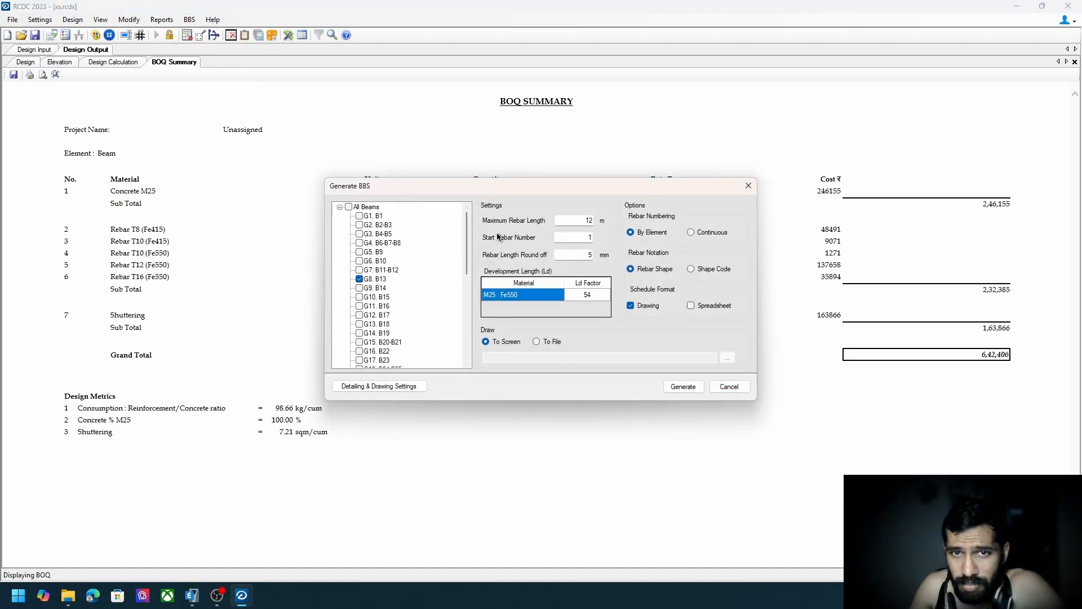
left_click(684, 386)
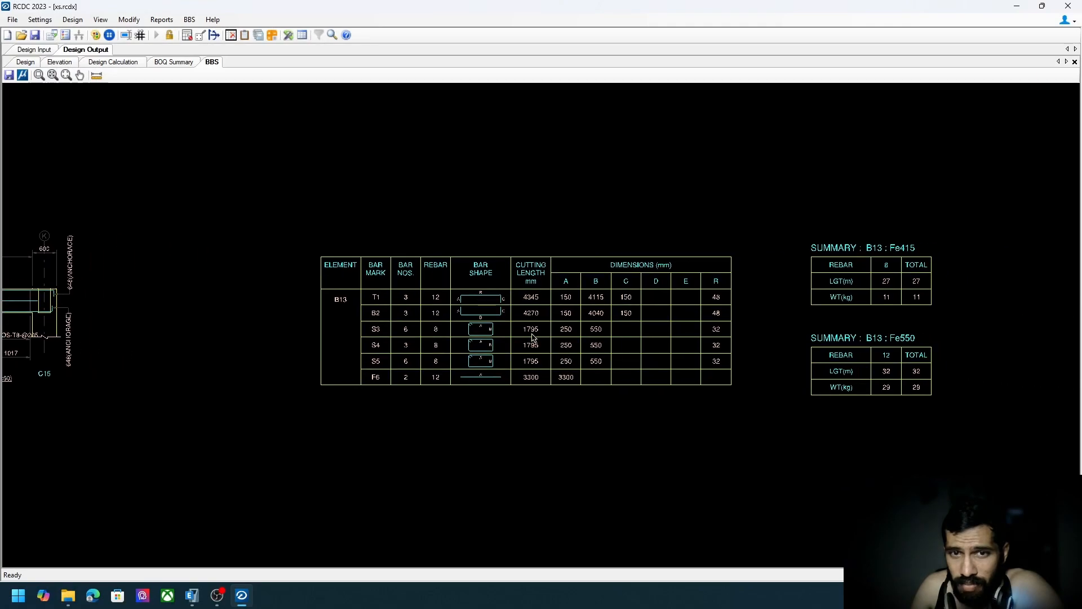
scroll(454, 304, "up", 5)
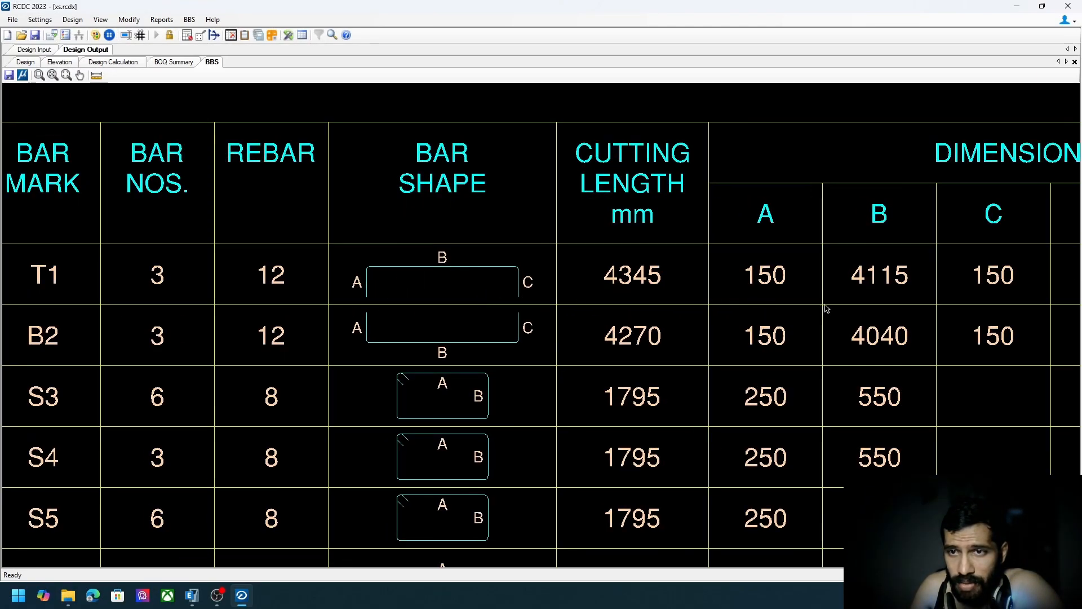
scroll(825, 308, "down", 5)
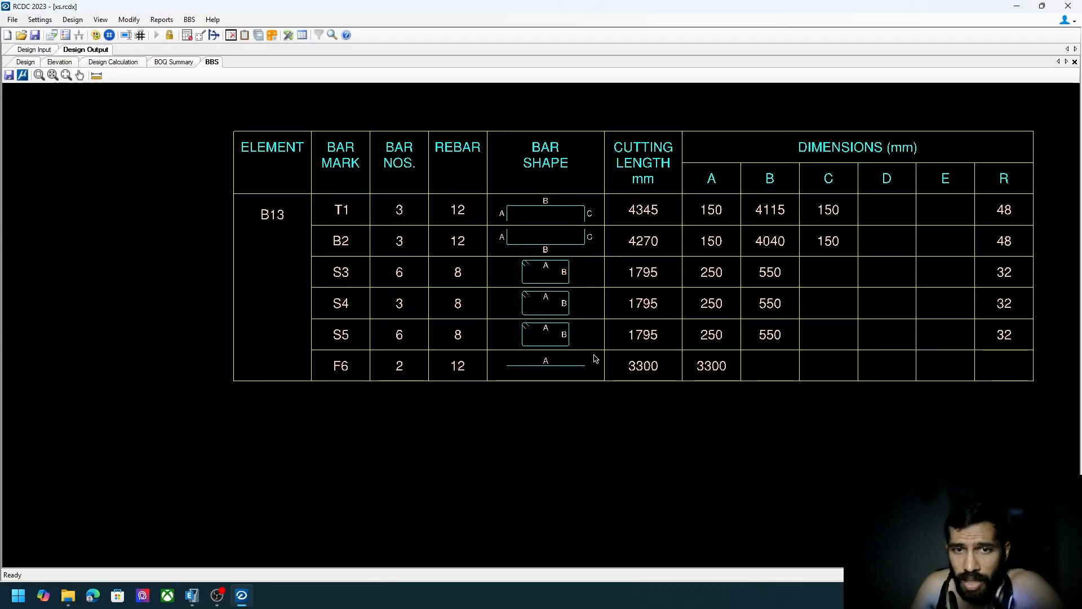
middle_click_drag(595, 356, 579, 378)
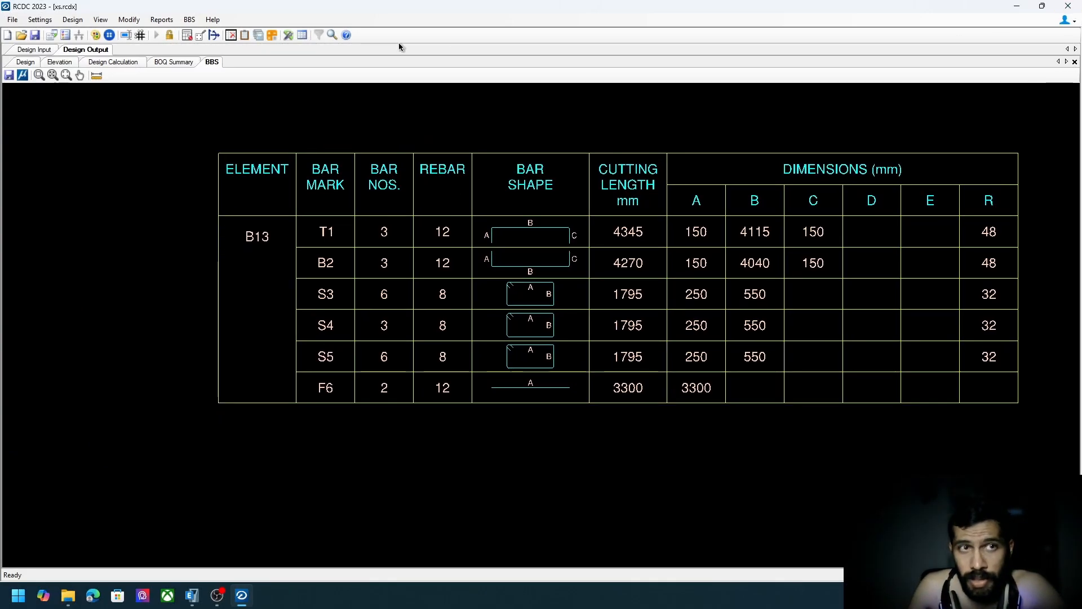
Start a new project without saving the current one and create it for Column & Wall design from the "to etabs" analysis file.
left_click(14, 20)
left_click(36, 33)
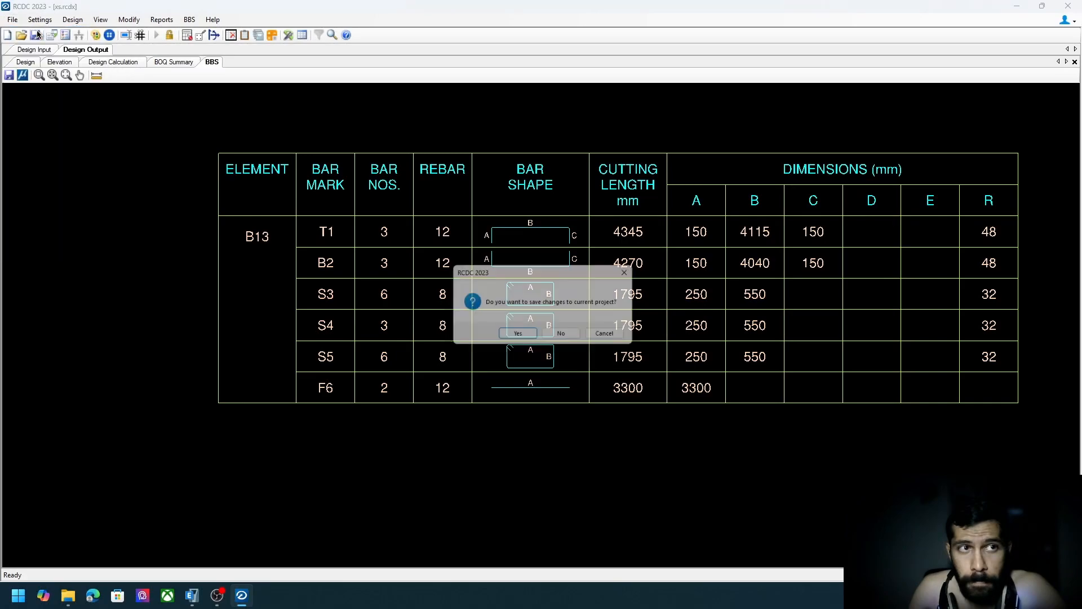
left_click(567, 336)
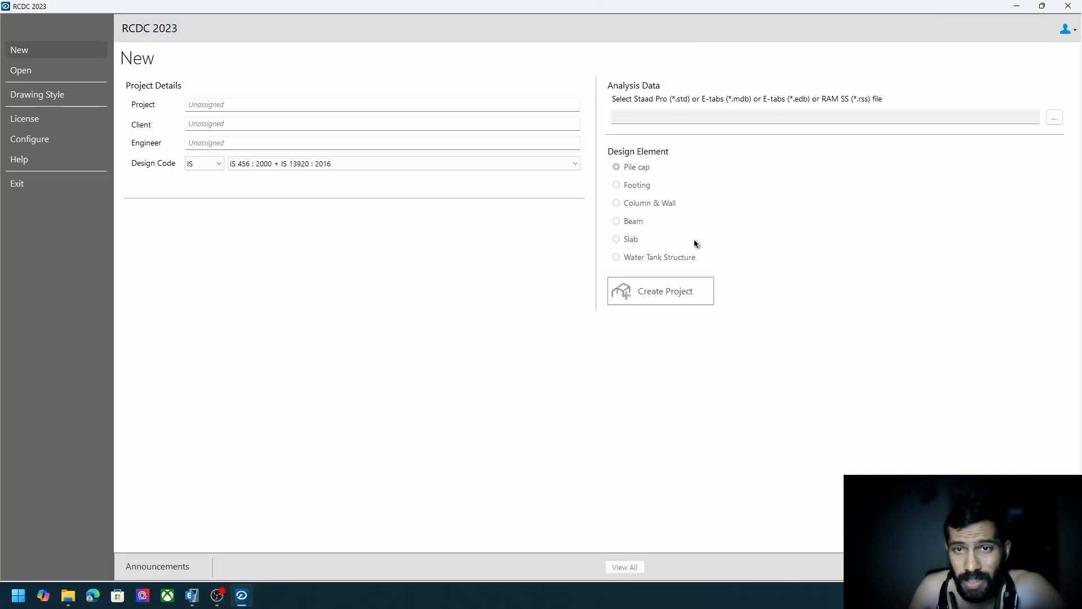
left_click(1055, 117)
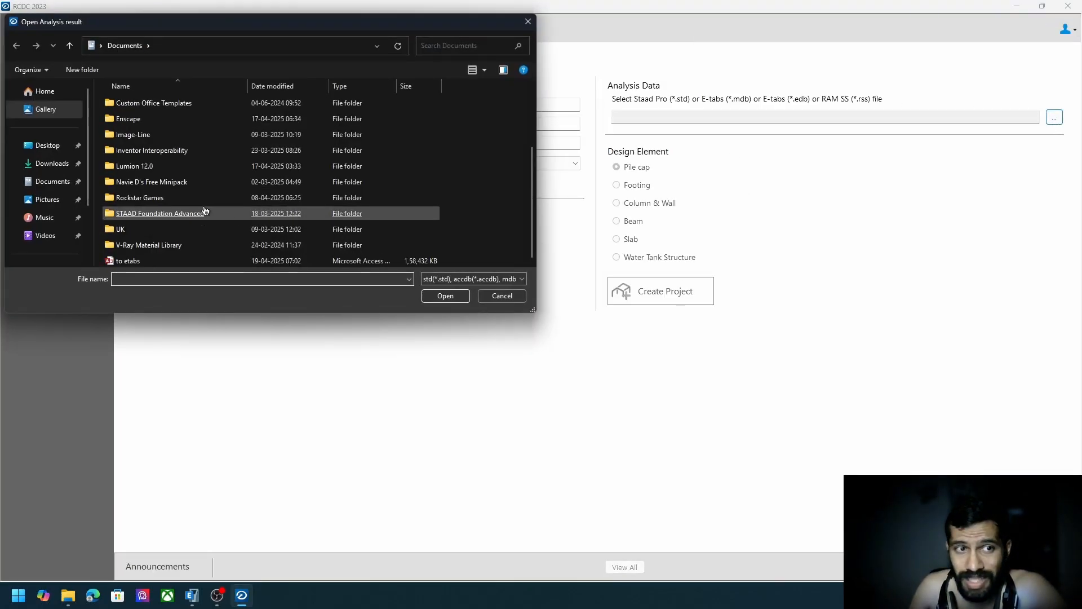
double_click(133, 261)
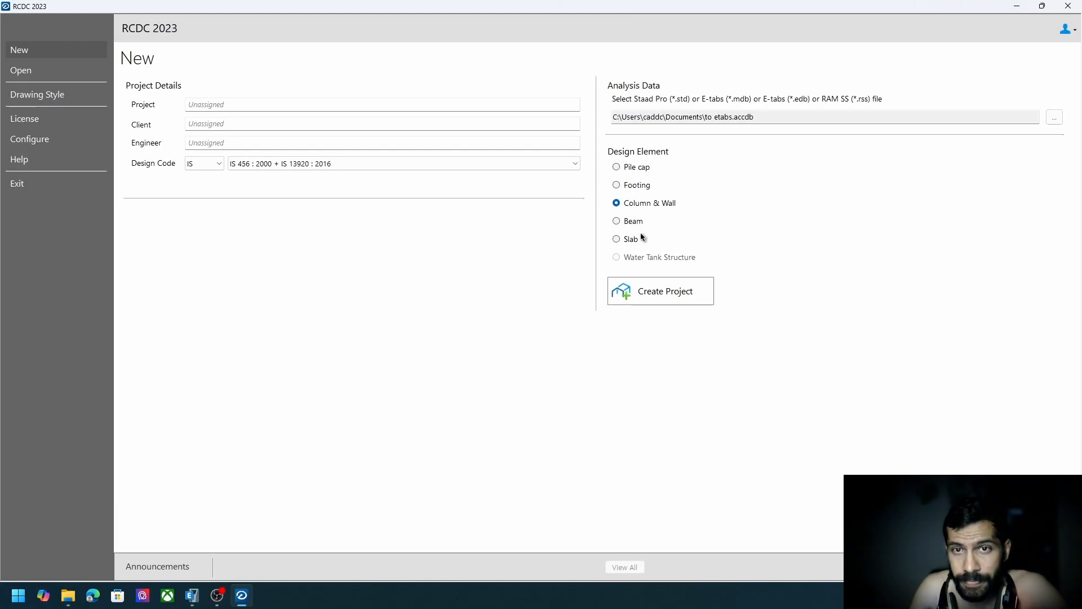
left_click(652, 291)
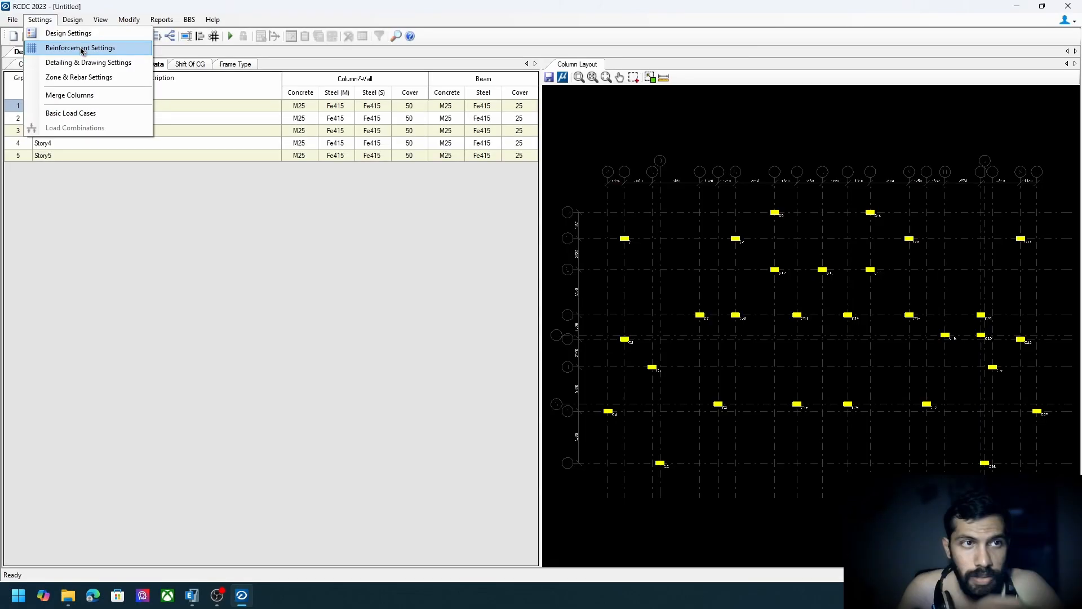
In the reinforcement settings, set the maximum column steel to 1% and exclude the 25, 32 and 40 rebar diameters.
left_click(81, 49)
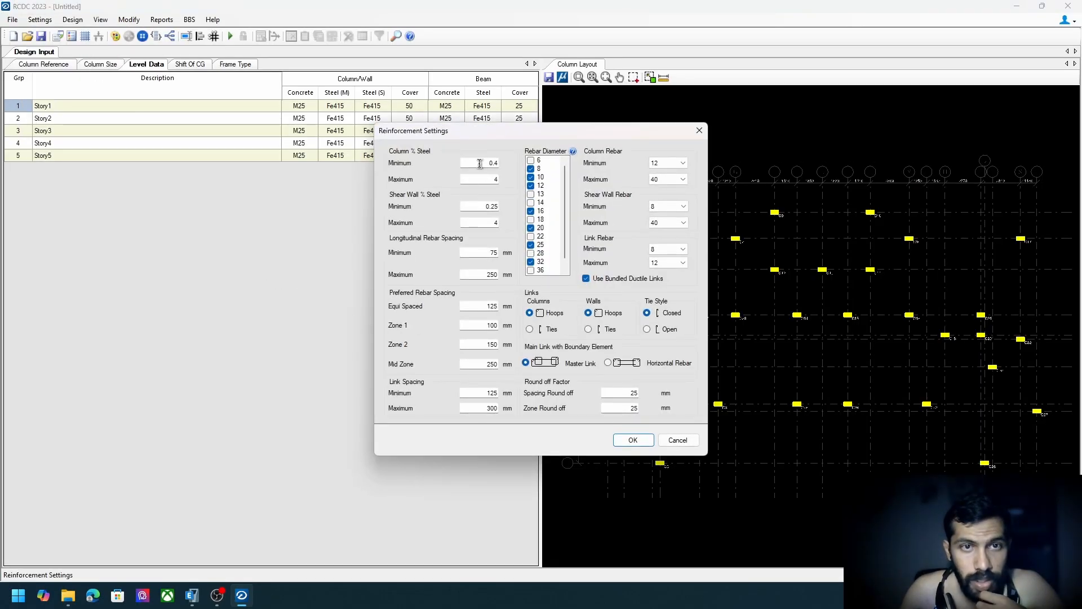
left_click_drag(479, 163, 516, 163)
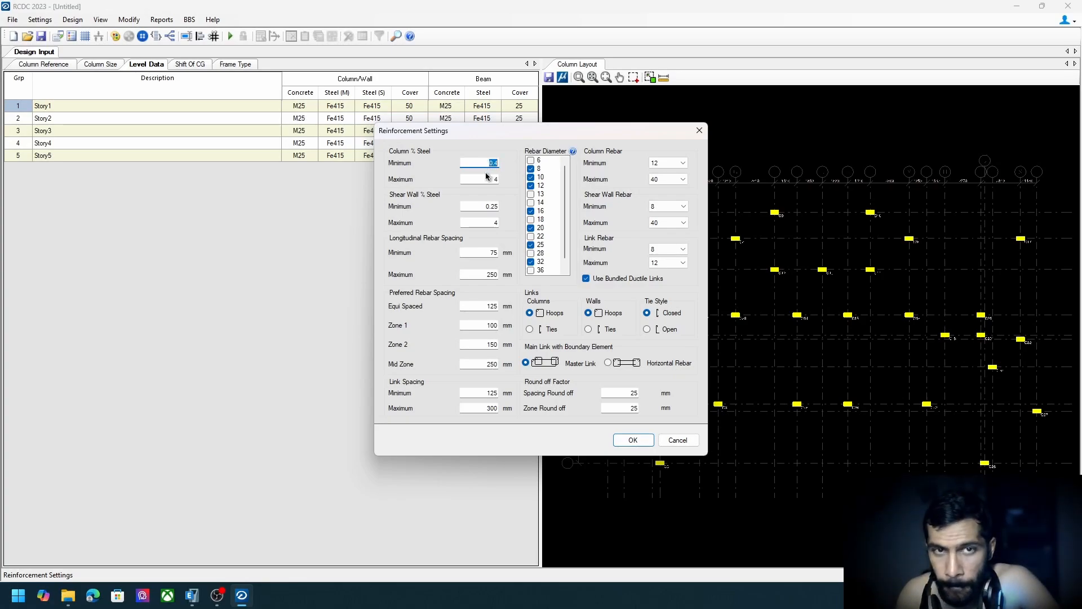
left_click_drag(480, 181, 514, 182)
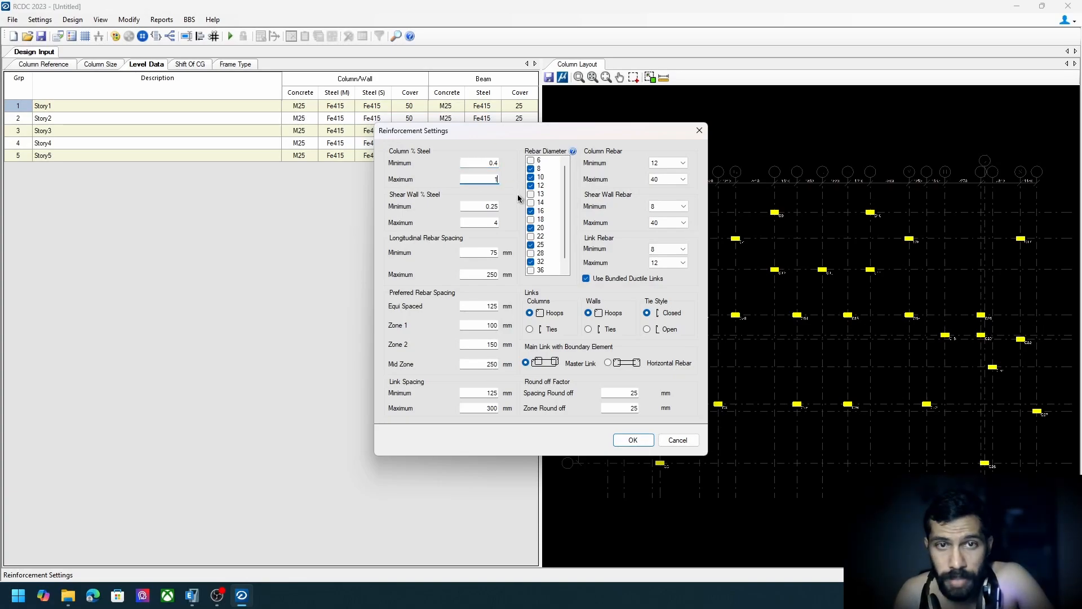
scroll(543, 245, "down", 1)
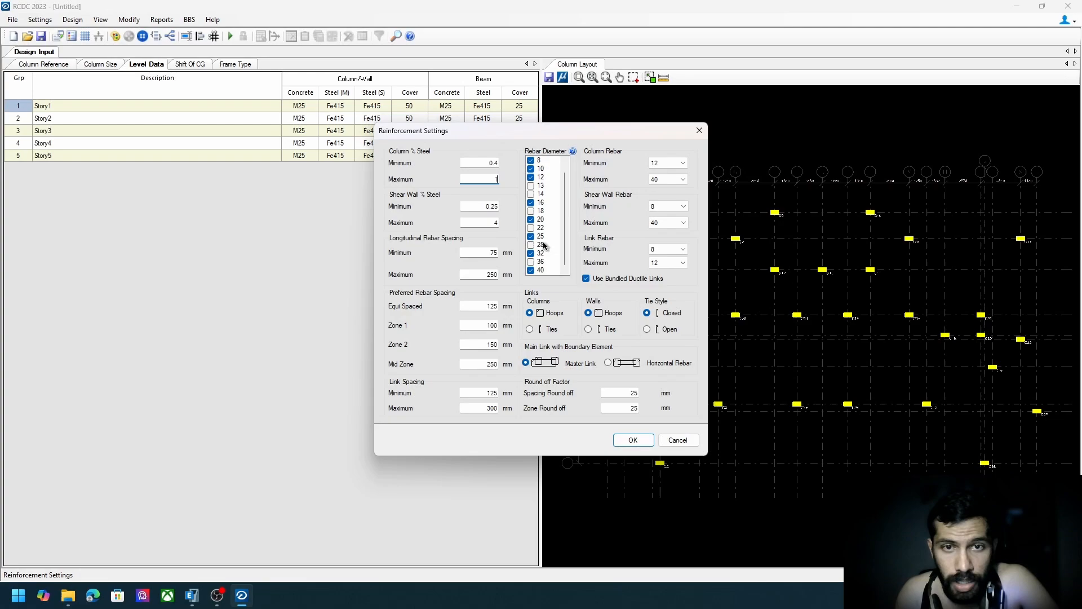
left_click(530, 270)
left_click(531, 253)
left_click(531, 237)
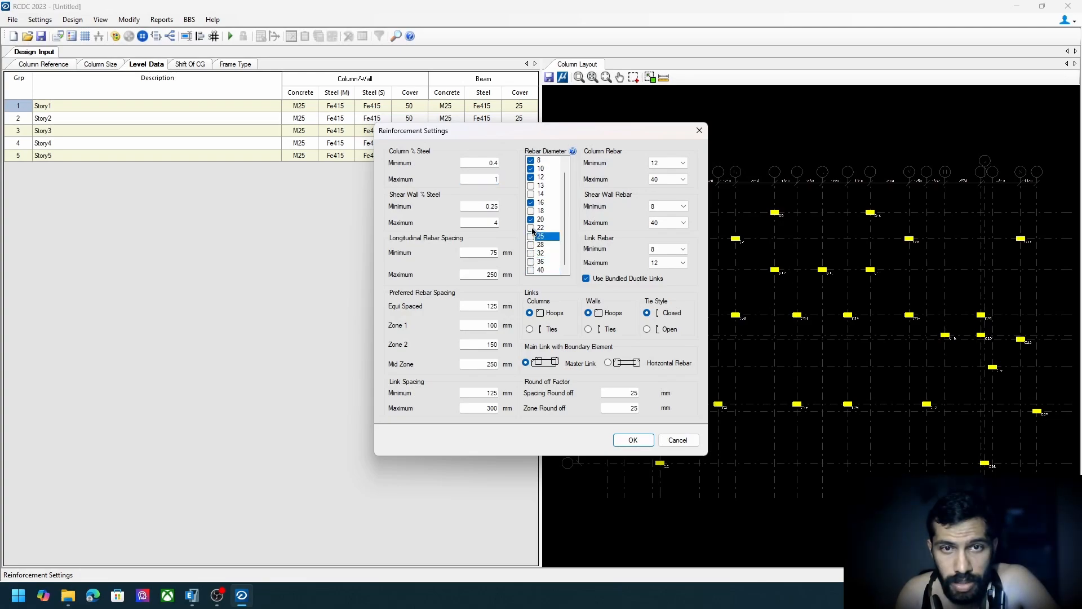
Set the maximum column rebar and the maximum shear wall rebar to 20 and apply the reinforcement settings.
left_click(664, 180)
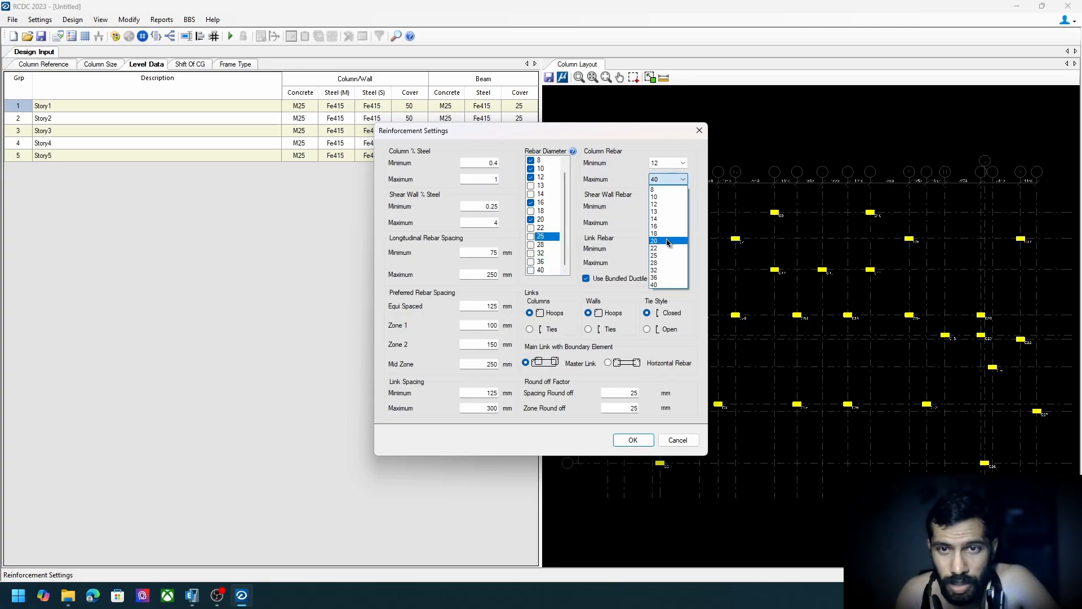
left_click(668, 241)
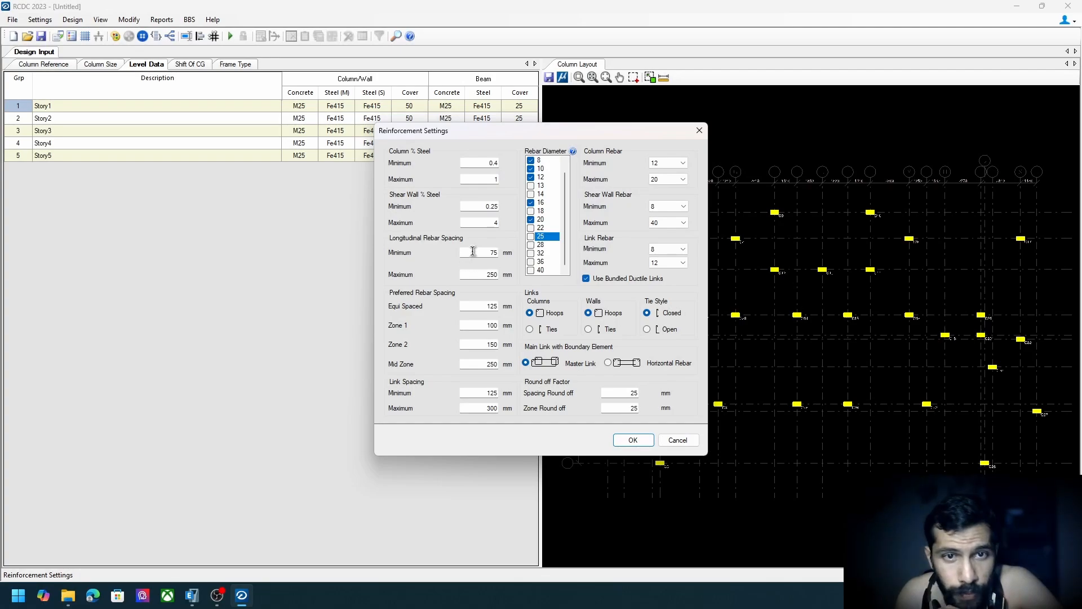
double_click(488, 274)
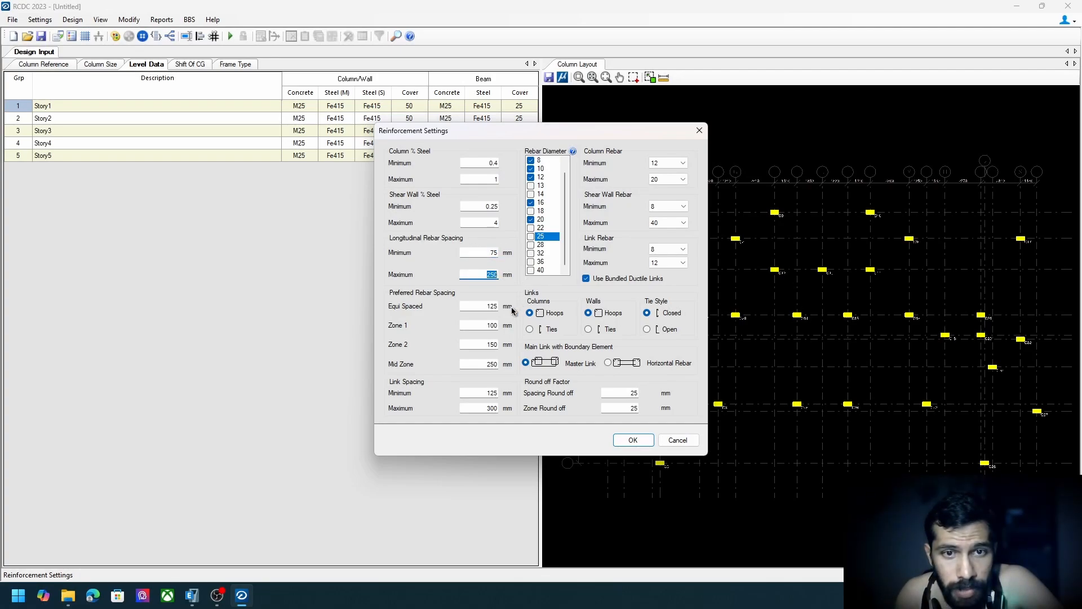
left_click(632, 440)
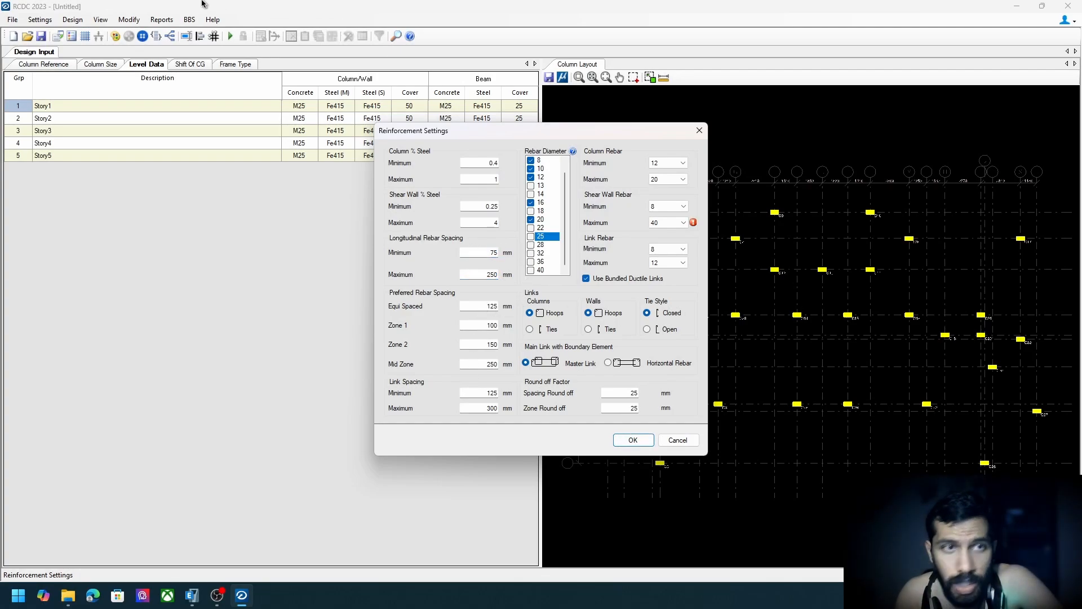
left_click(682, 222)
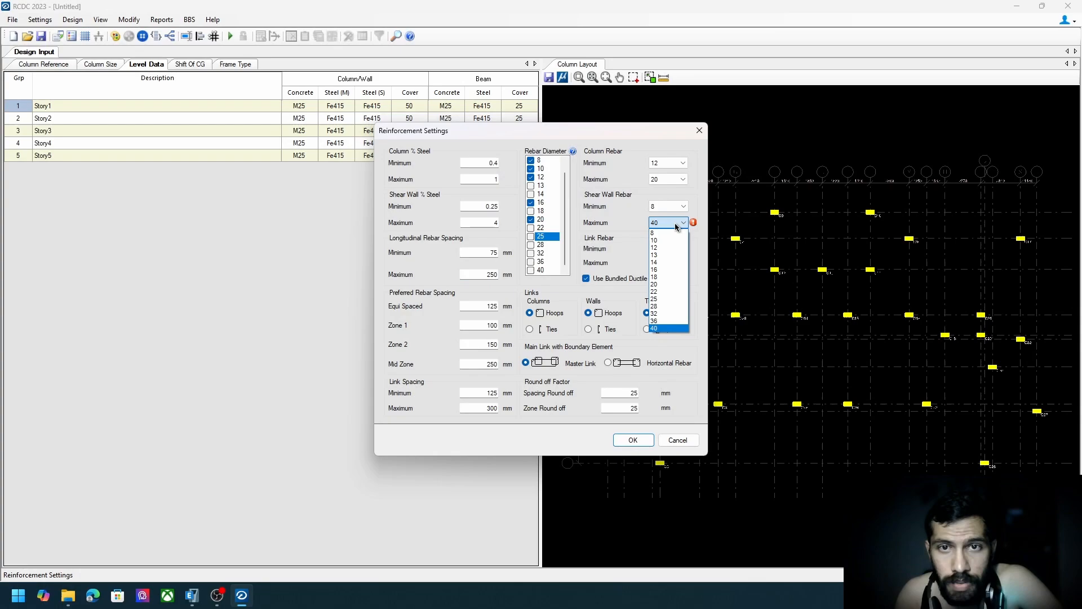
left_click(669, 284)
left_click(627, 441)
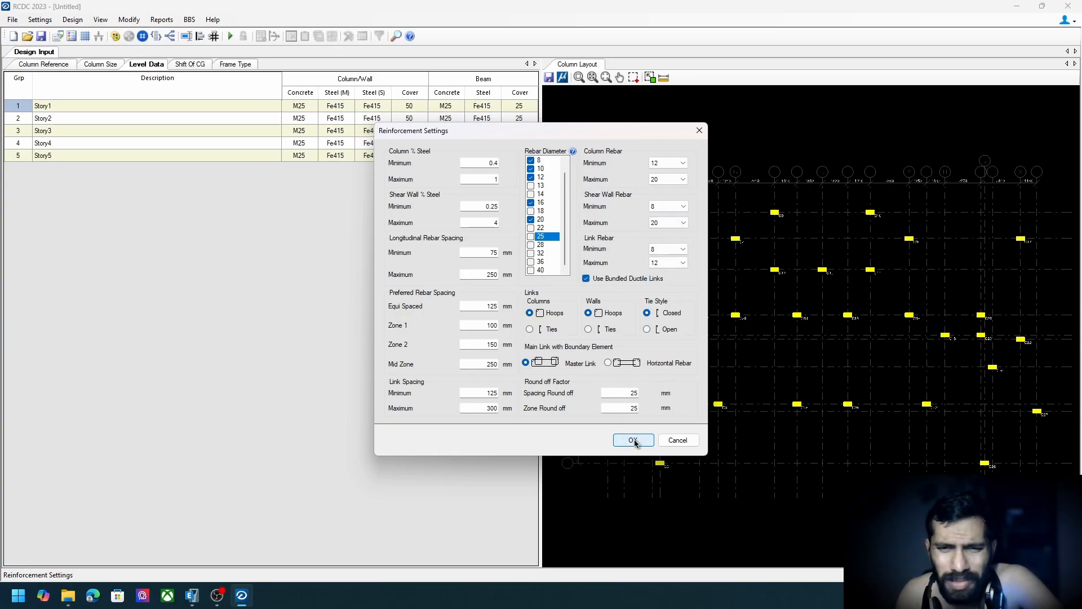
In the basic load cases, assign Dead Load to the Dead case and Live Load to the Live case.
left_click(41, 19)
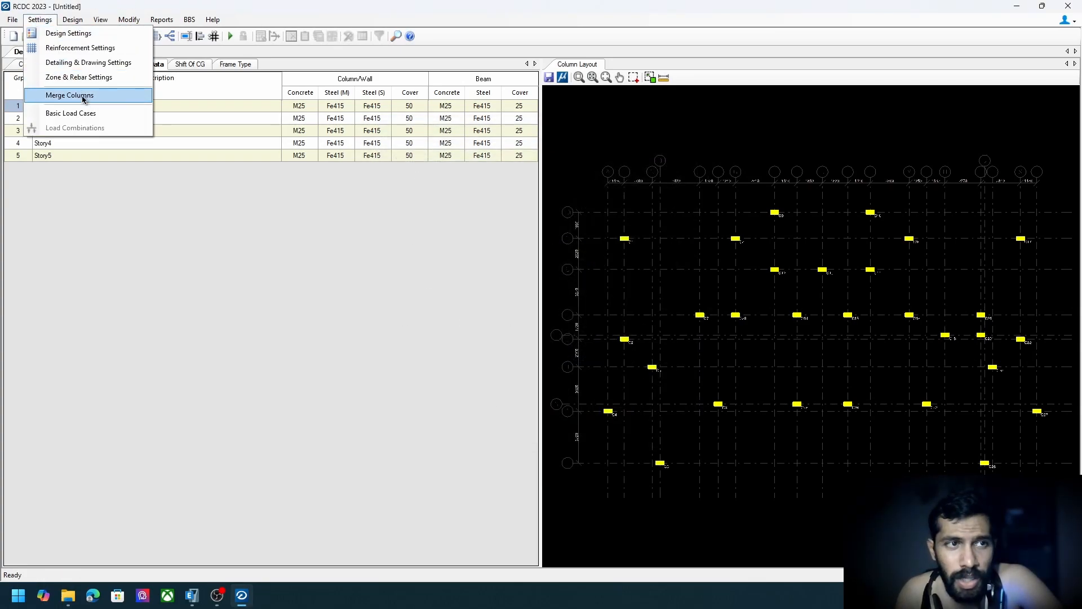
left_click(84, 114)
left_click(485, 181)
left_click(516, 180)
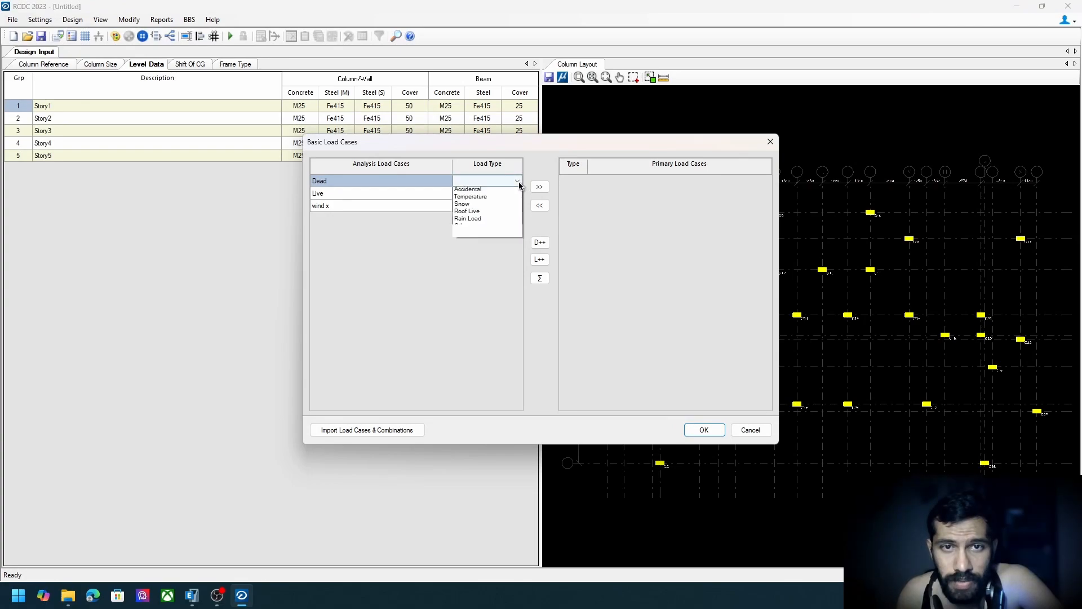
left_click(517, 194)
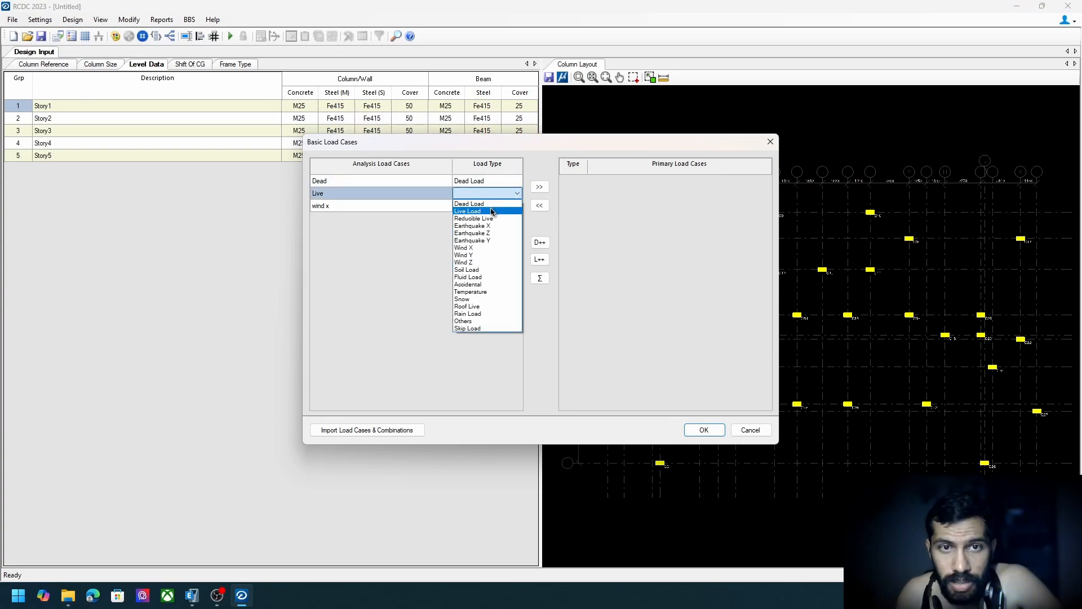
left_click(469, 211)
left_click(494, 193)
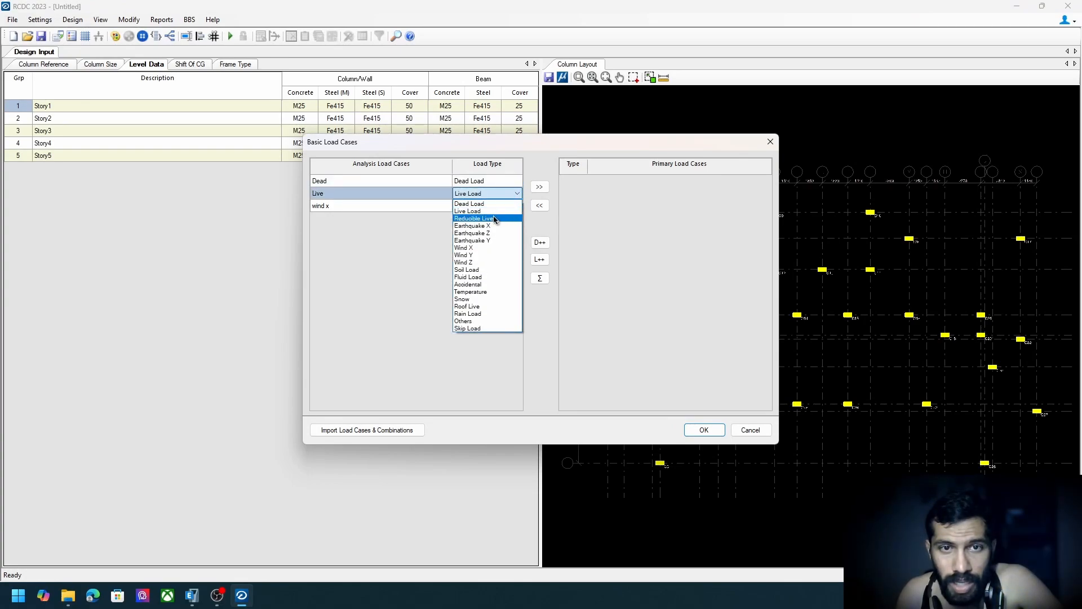
left_click(490, 194)
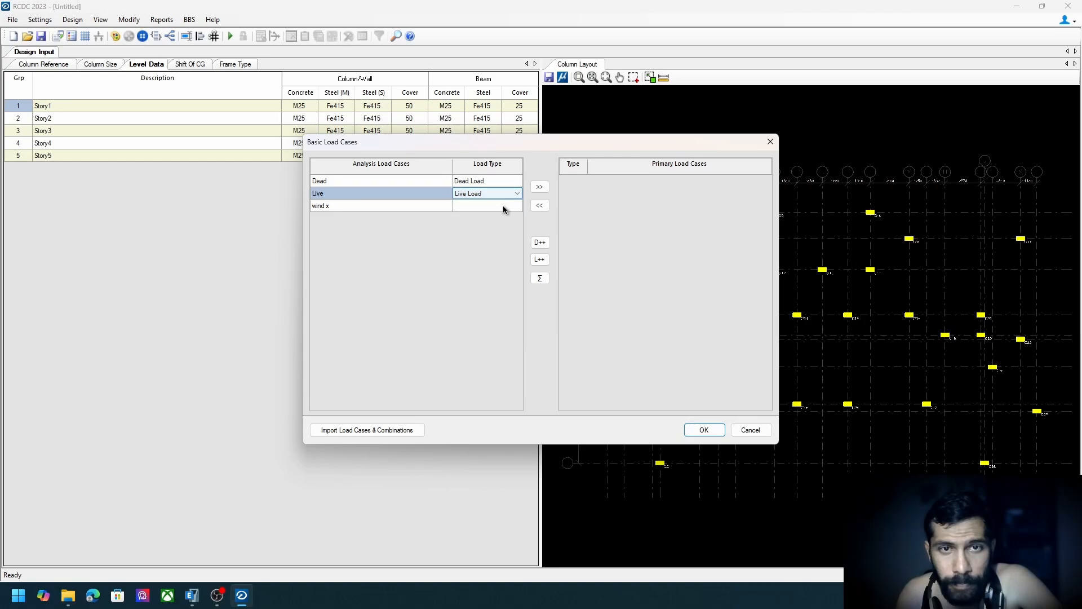
Assign Earthquake X to the wind x case and add all three analysis cases to the primary load cases.
left_click(508, 207)
left_click(517, 206)
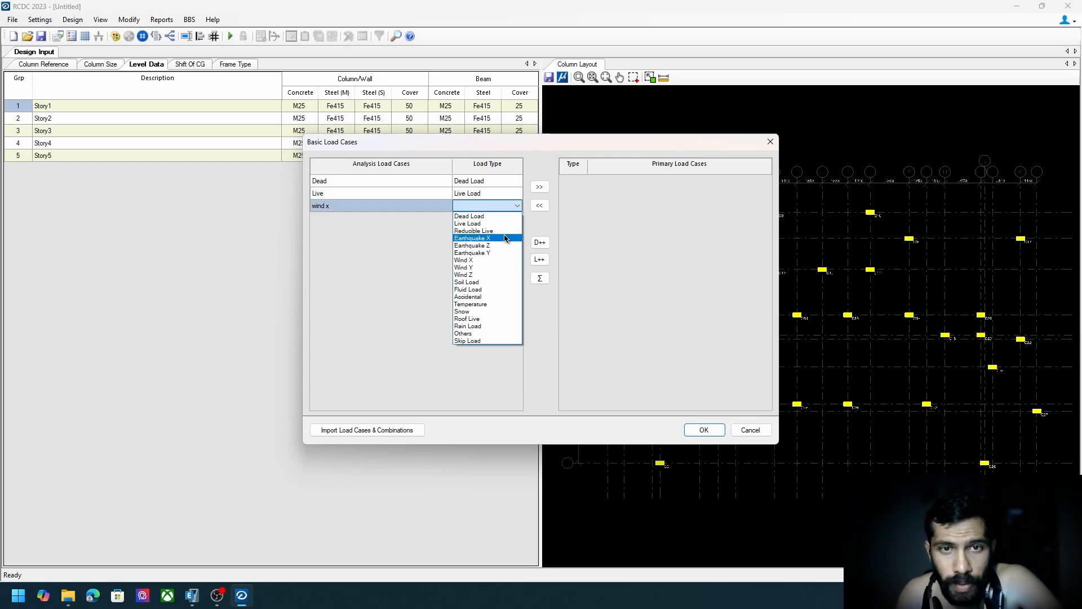
left_click(491, 239)
left_click_drag(424, 182, 419, 205)
left_click(539, 186)
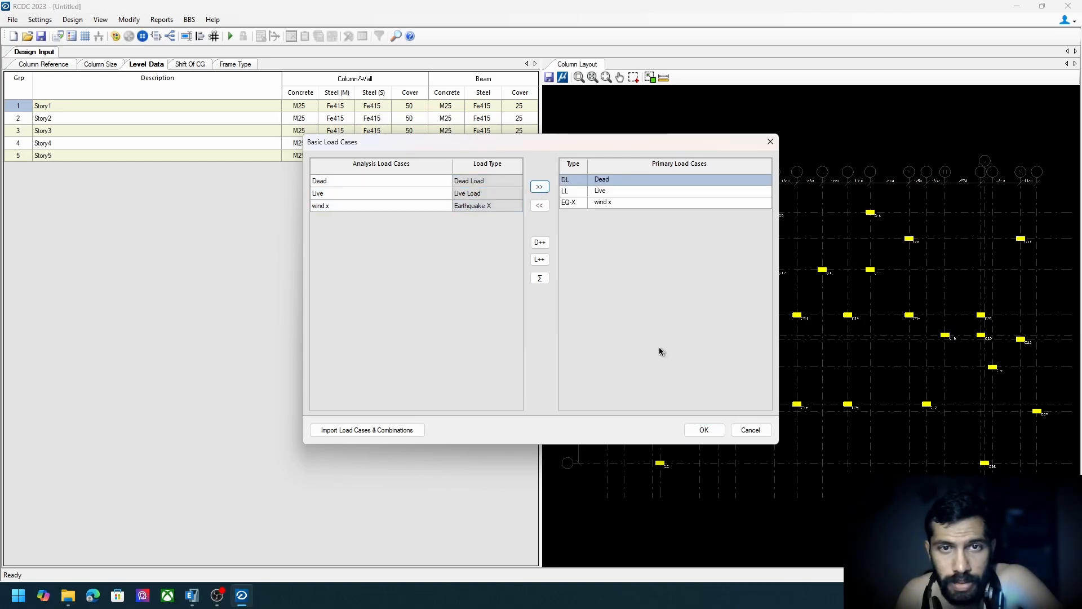
left_click(704, 430)
Add the load combinations from the analysis, remove duplicate linear combinations and accept the list.
left_click(731, 407)
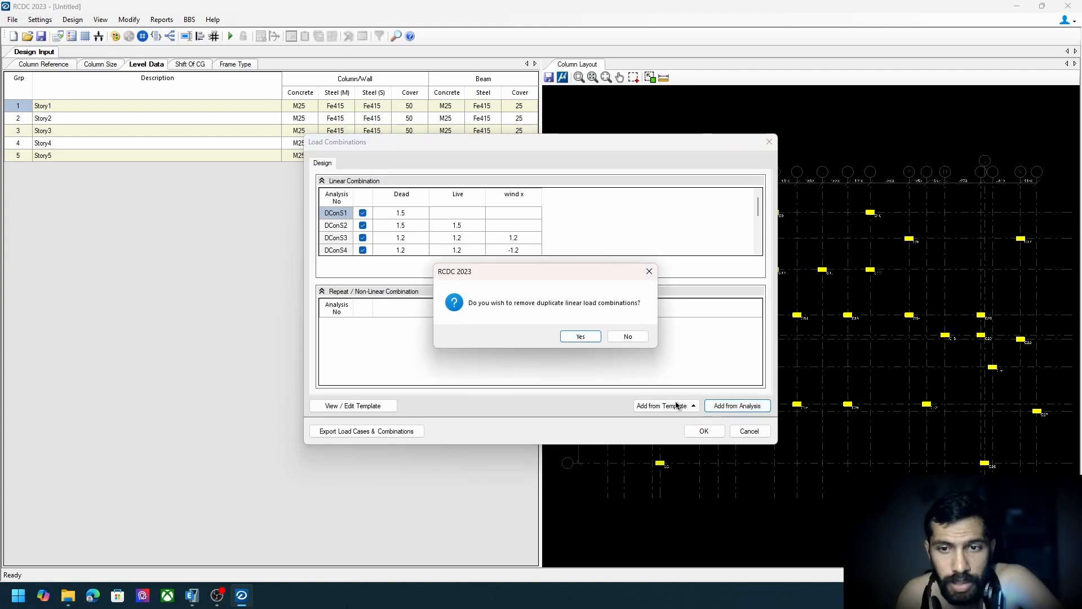
left_click(581, 337)
left_click(704, 431)
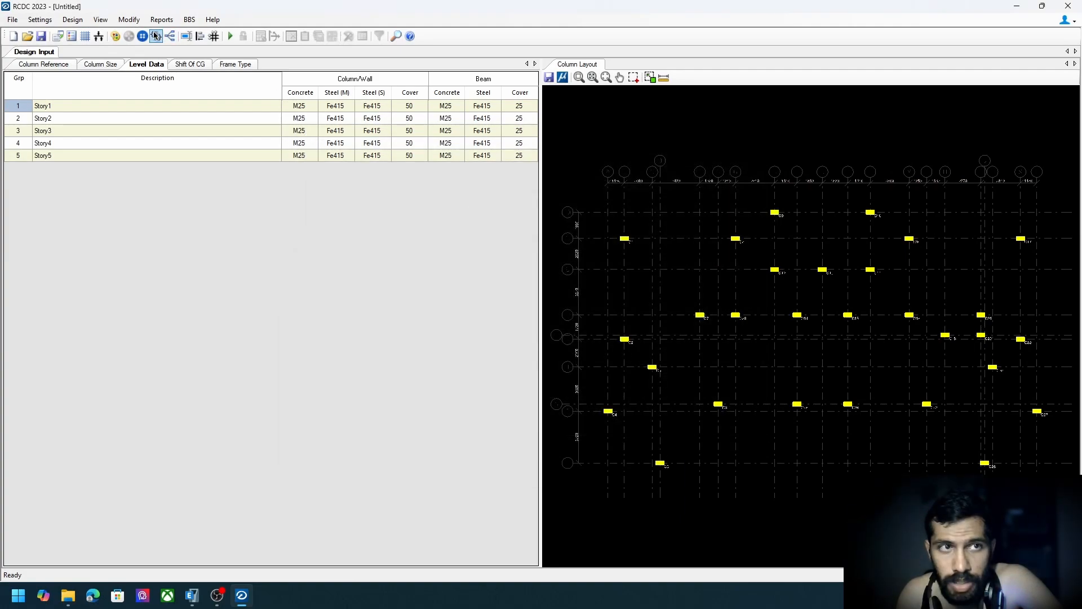
Run the column design, dismiss the list of failed columns and review sizes and main reinforcement in the results.
left_click(231, 37)
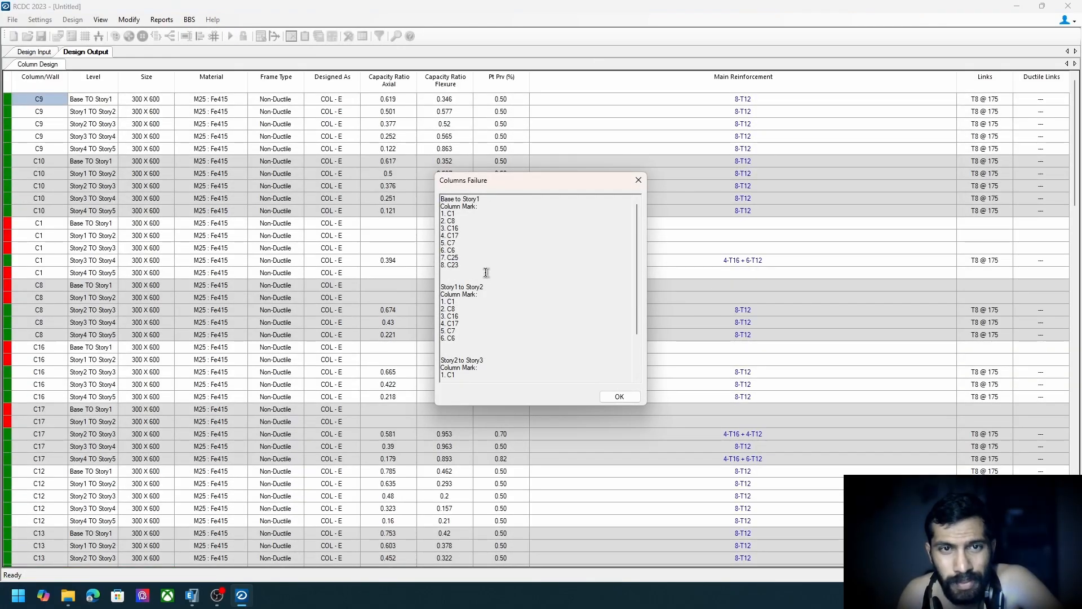
left_click(637, 399)
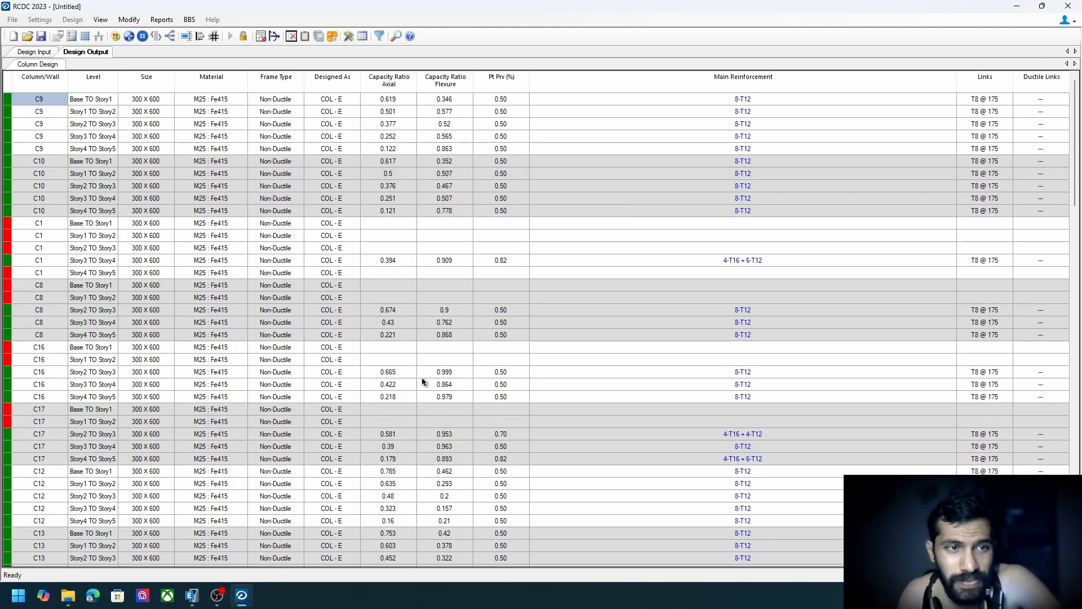
left_click(154, 224)
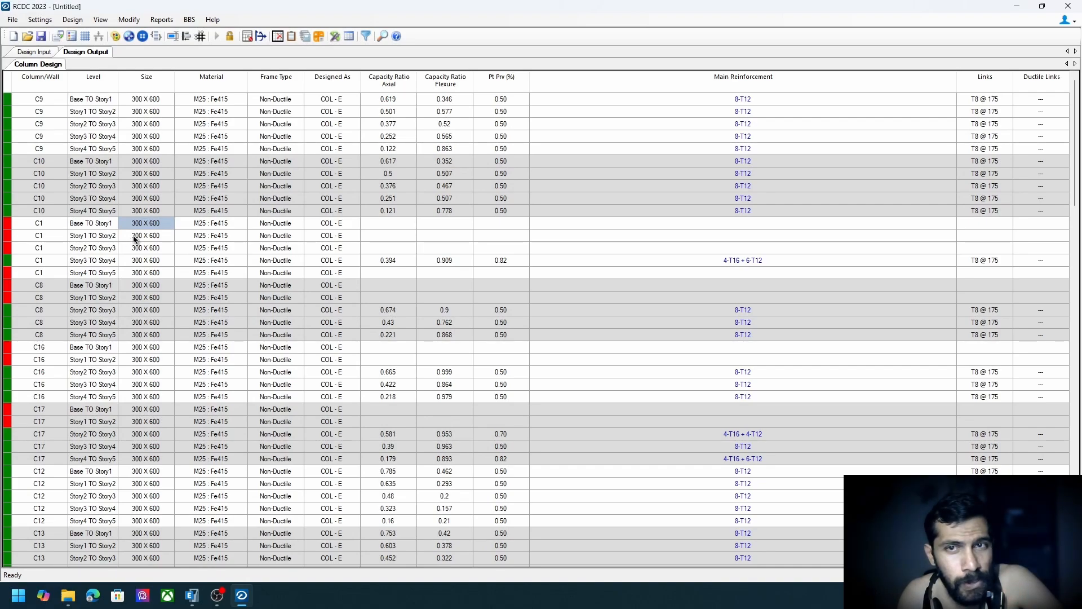
left_click(742, 98)
left_click(744, 111)
left_click(750, 124)
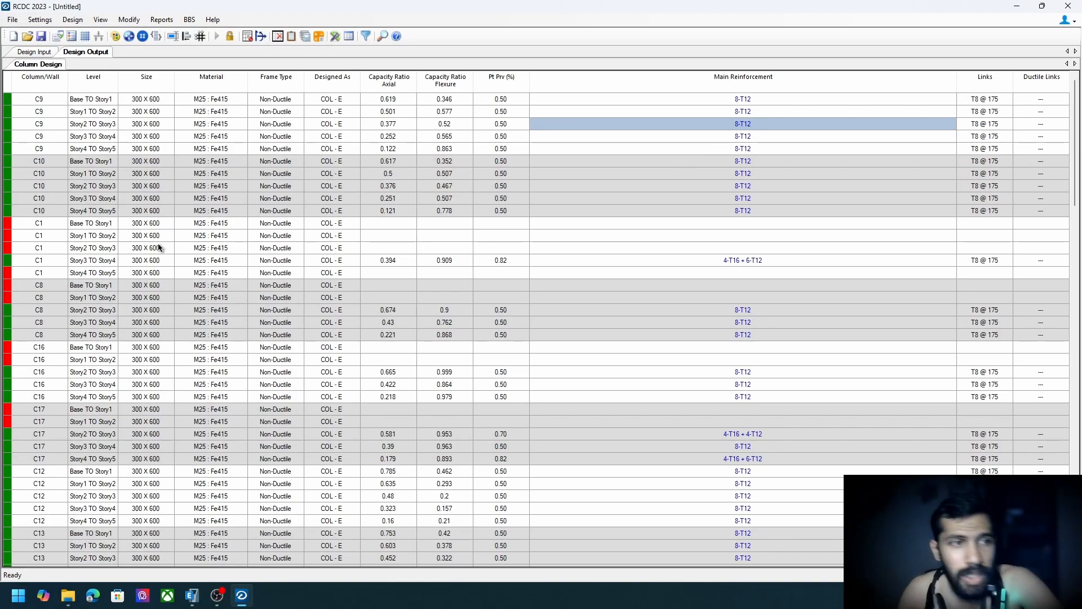
Redesign the C1 section from Base to Story1 with width B set to 450 mm and accept the result.
left_click(85, 224)
right_click(85, 224)
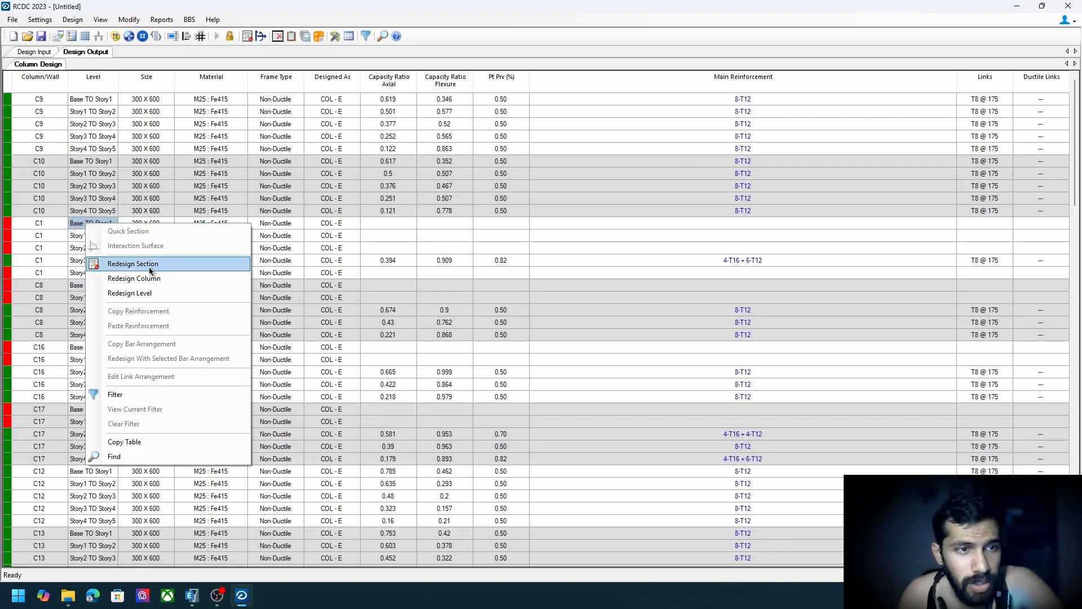
left_click(152, 264)
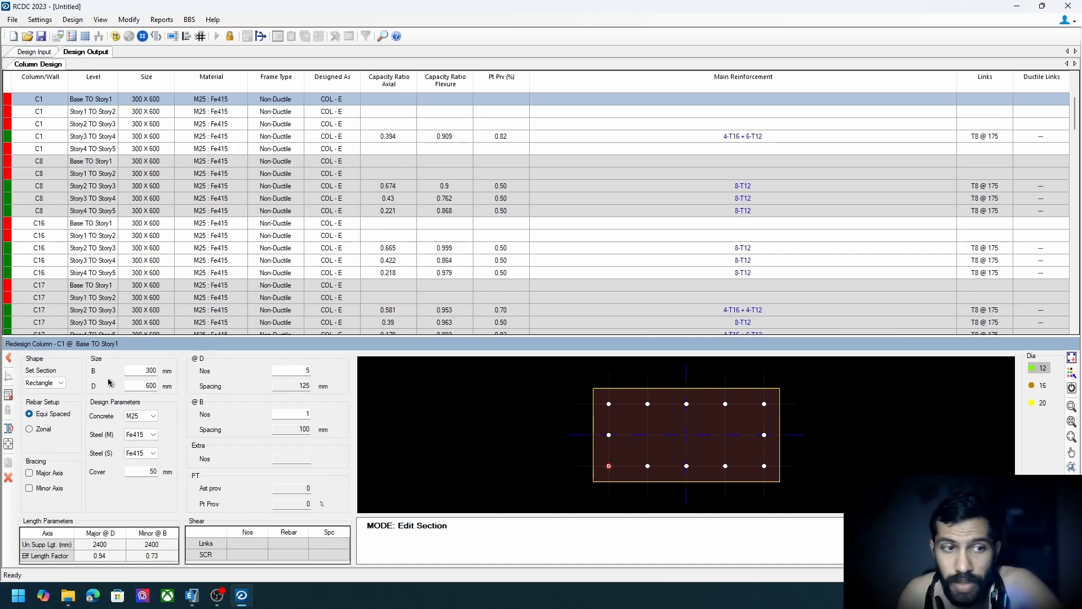
left_click_drag(142, 372, 170, 374)
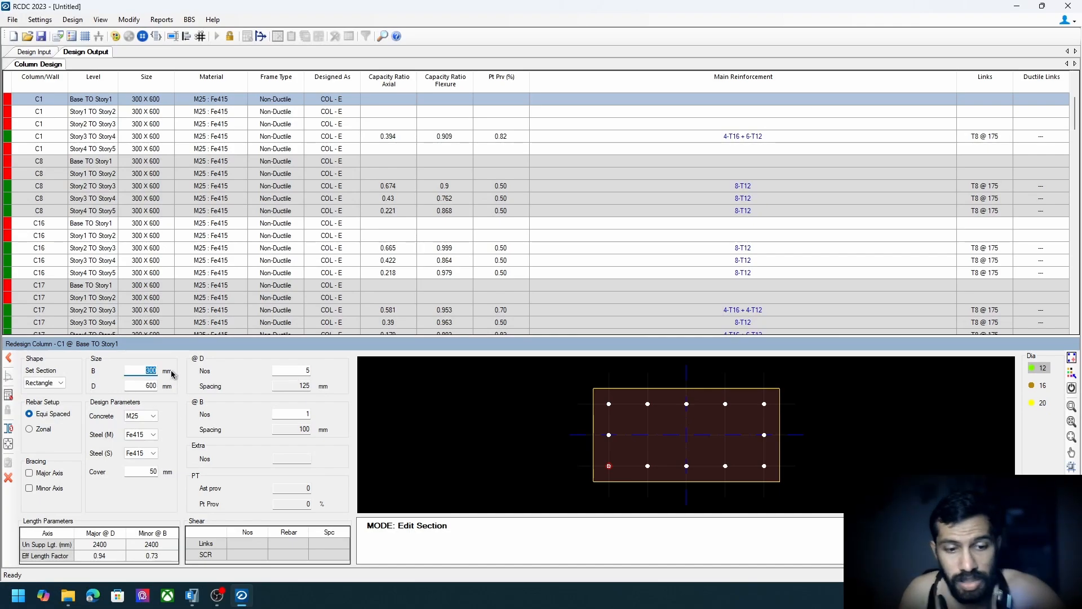
type("450")
key("Tab")
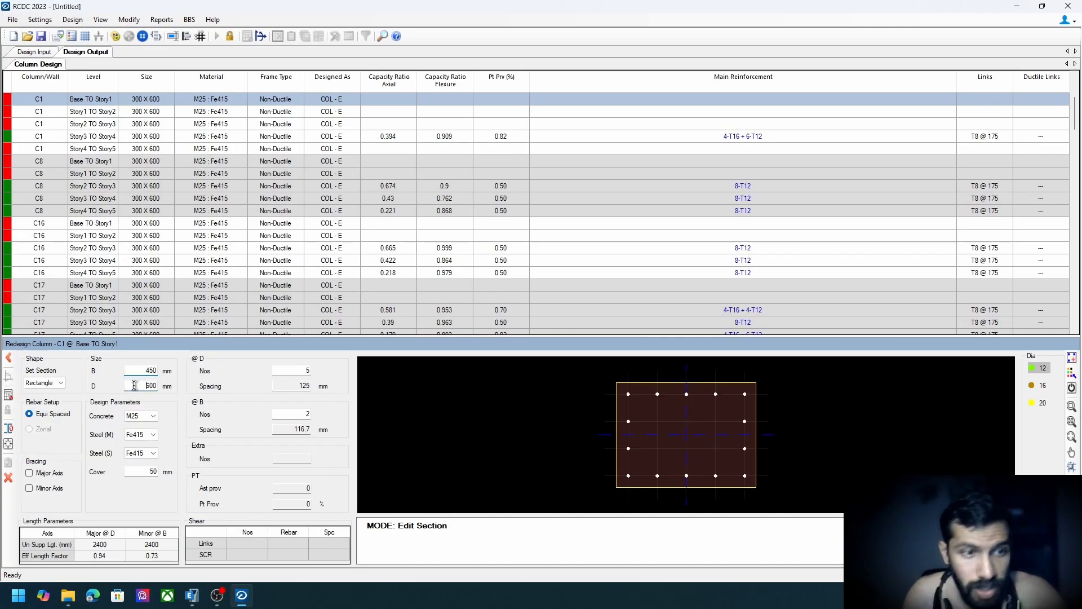
left_click(8, 395)
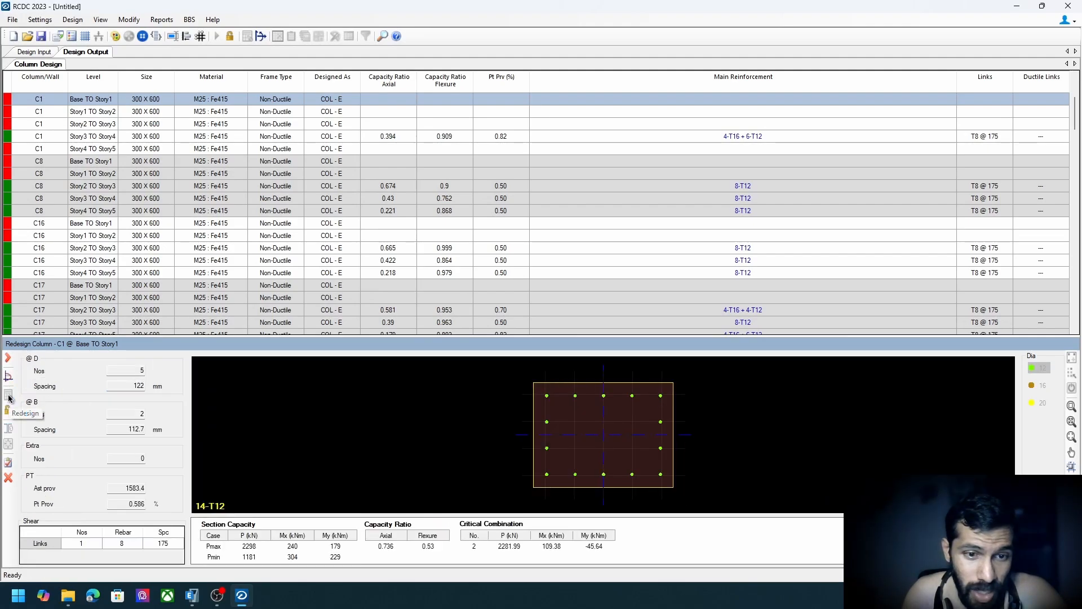
left_click(8, 462)
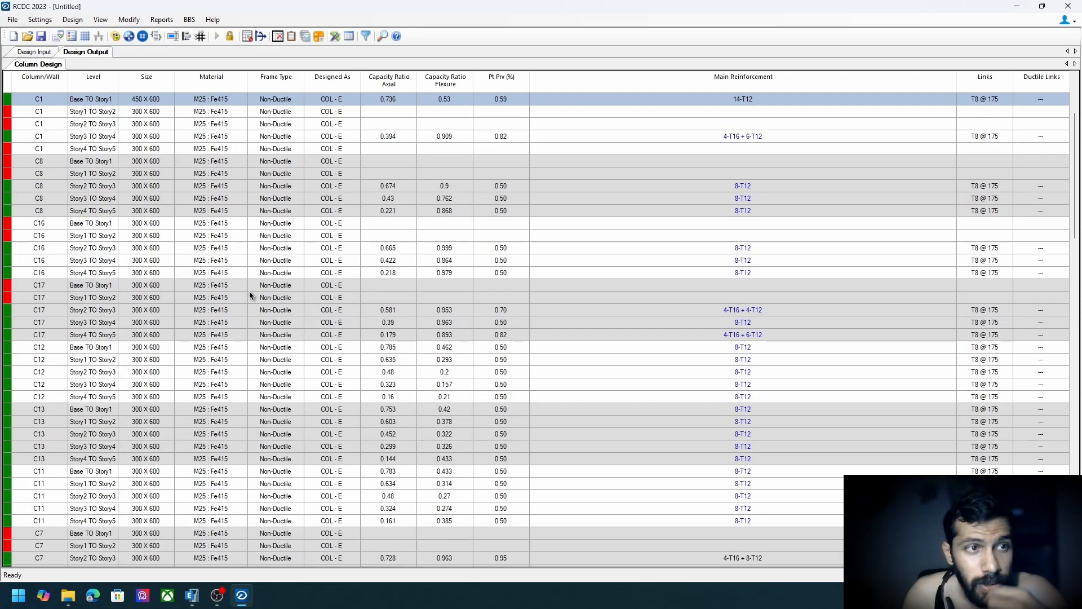
Reopen the C1 Base to Story1 section for redesign, set the bars along D to 4 and redesign it.
scroll(328, 294, "up", 1)
scroll(328, 294, "up", 1)
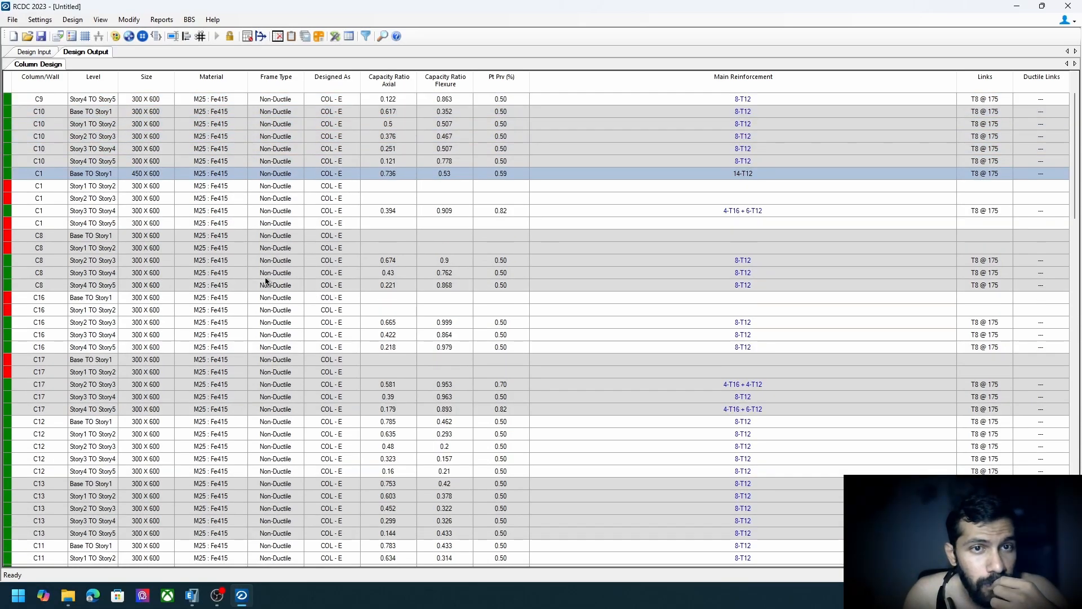
right_click(735, 173)
left_click(796, 213)
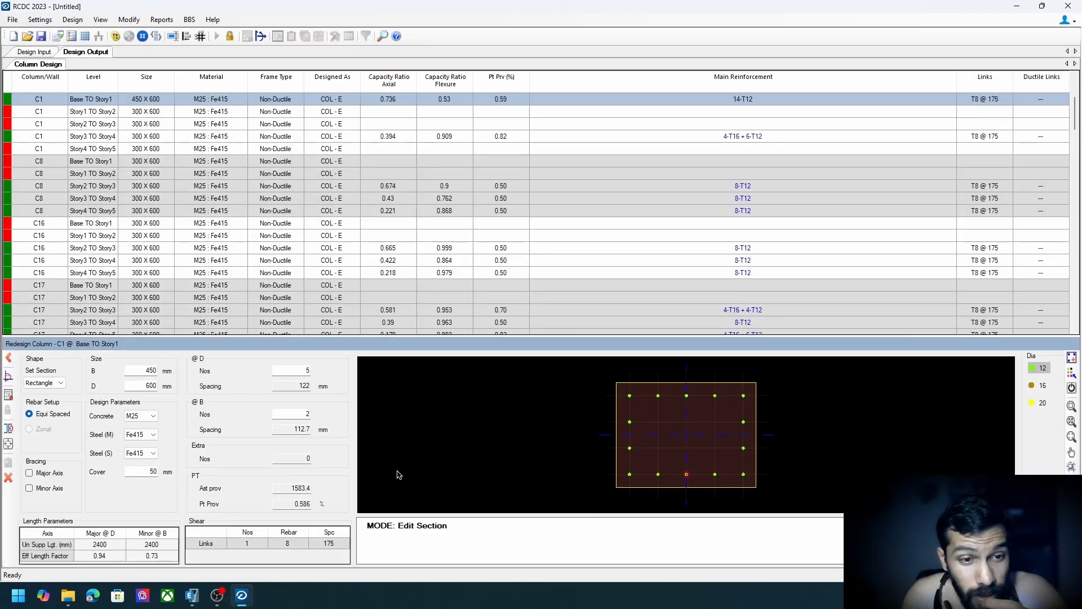
left_click_drag(298, 370, 336, 368)
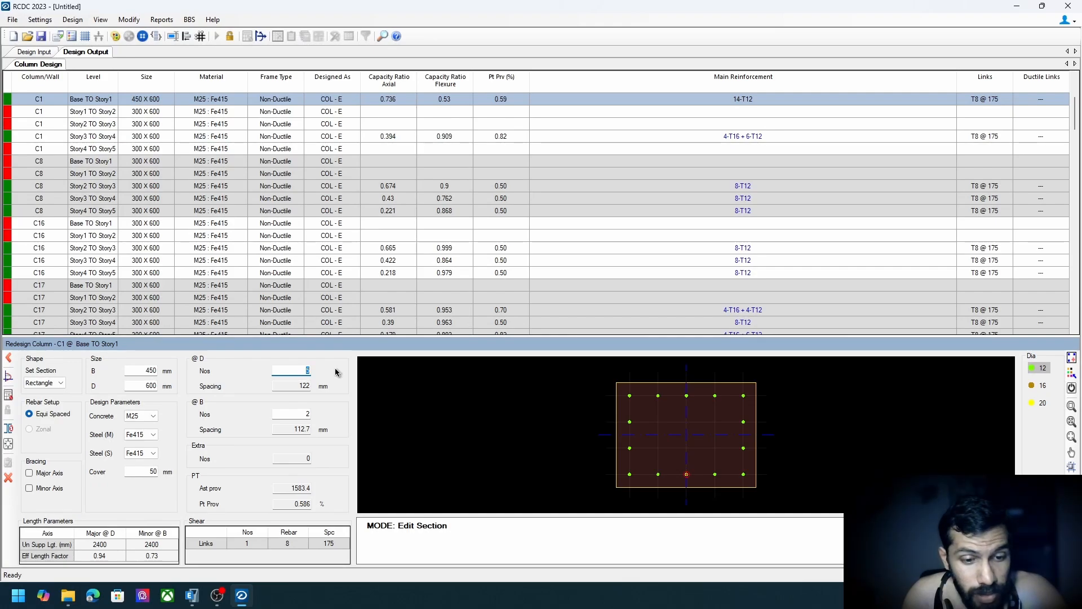
type("4")
left_click(290, 386)
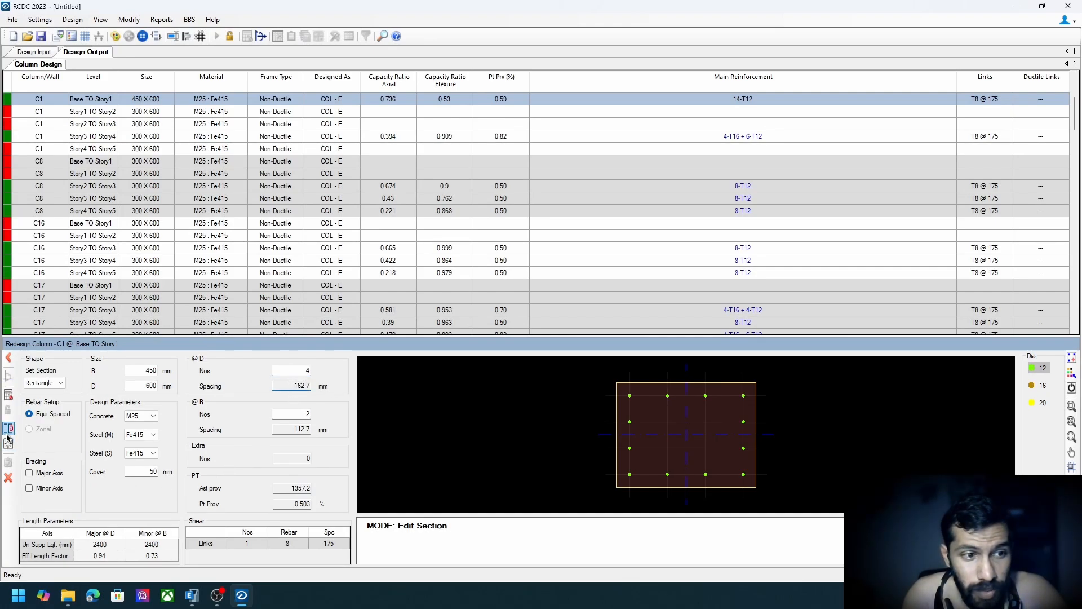
left_click(11, 395)
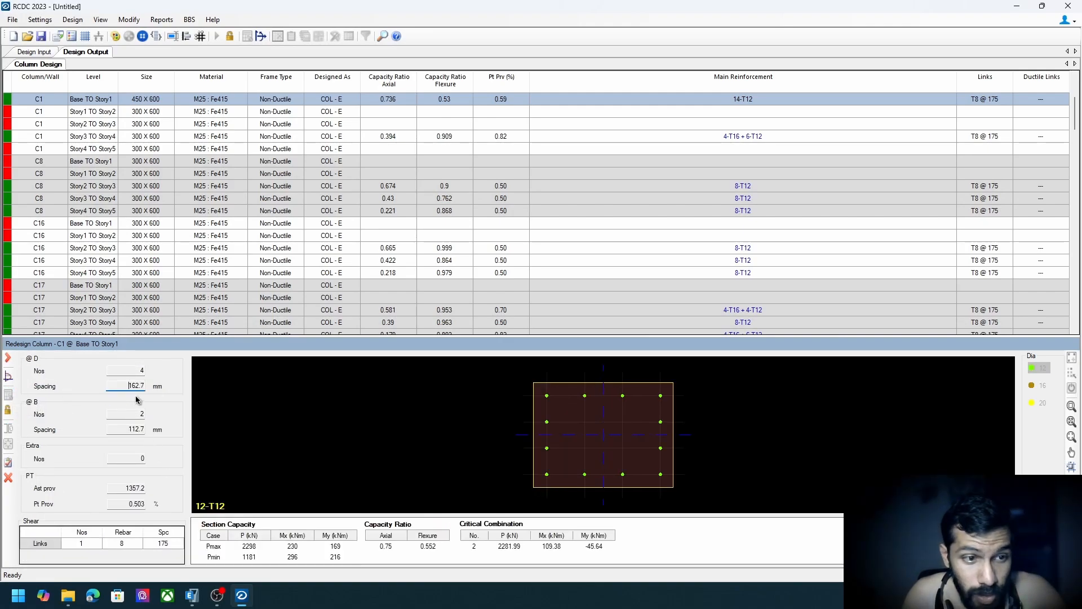
Unlock the C1 section, reduce the number of bars along D to 3 and redesign it.
double_click(131, 369)
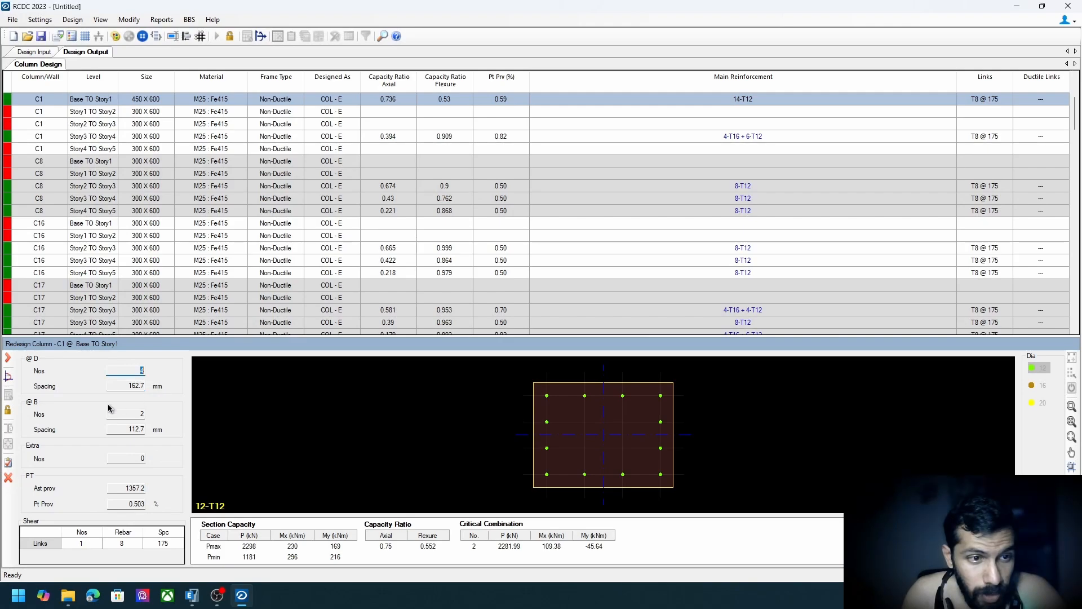
left_click(11, 412)
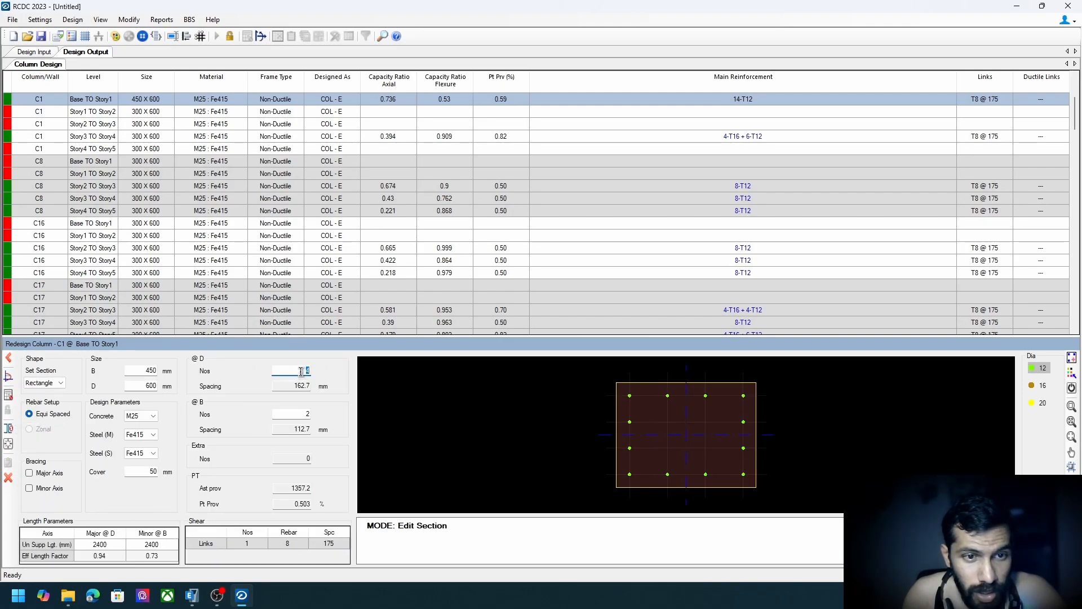
type("3")
left_click(296, 413)
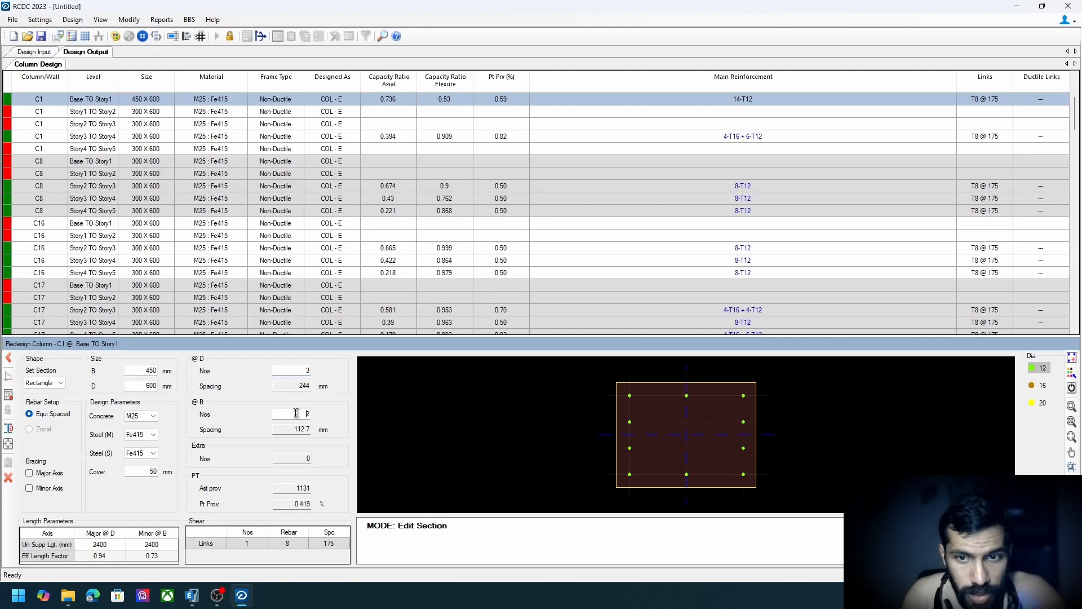
left_click(9, 396)
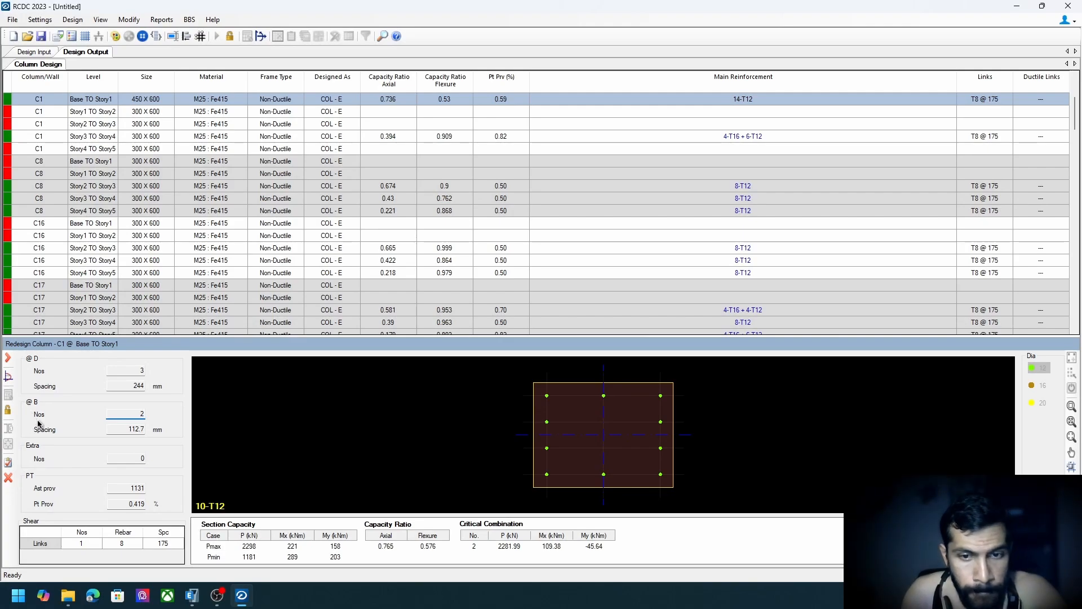
Unlock the C1 section, try 2 bars along D and return the number to 3.
left_click(8, 410)
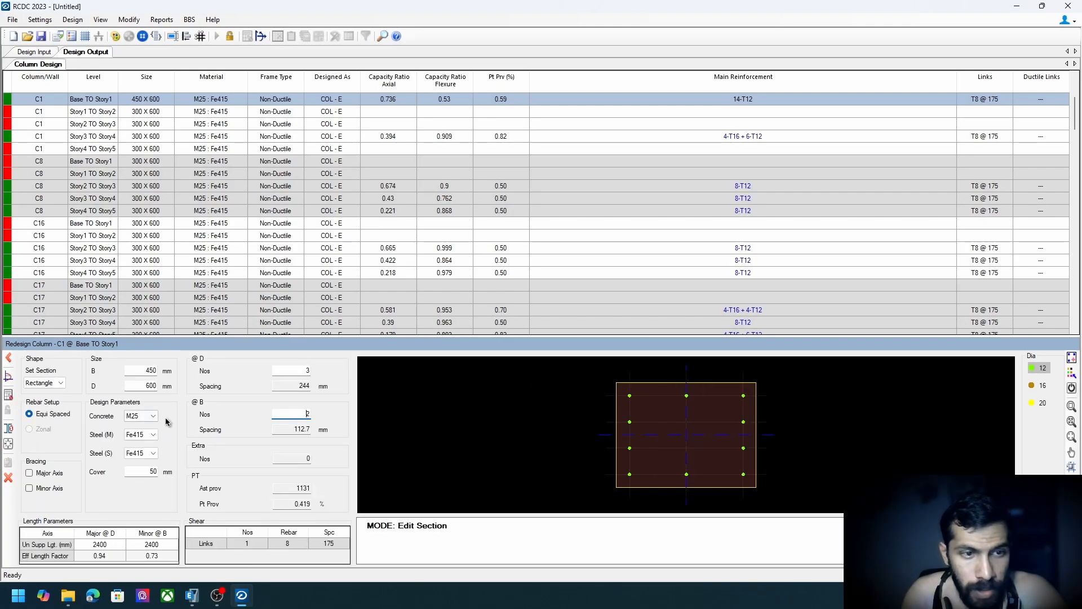
left_click_drag(291, 372, 344, 370)
type("2")
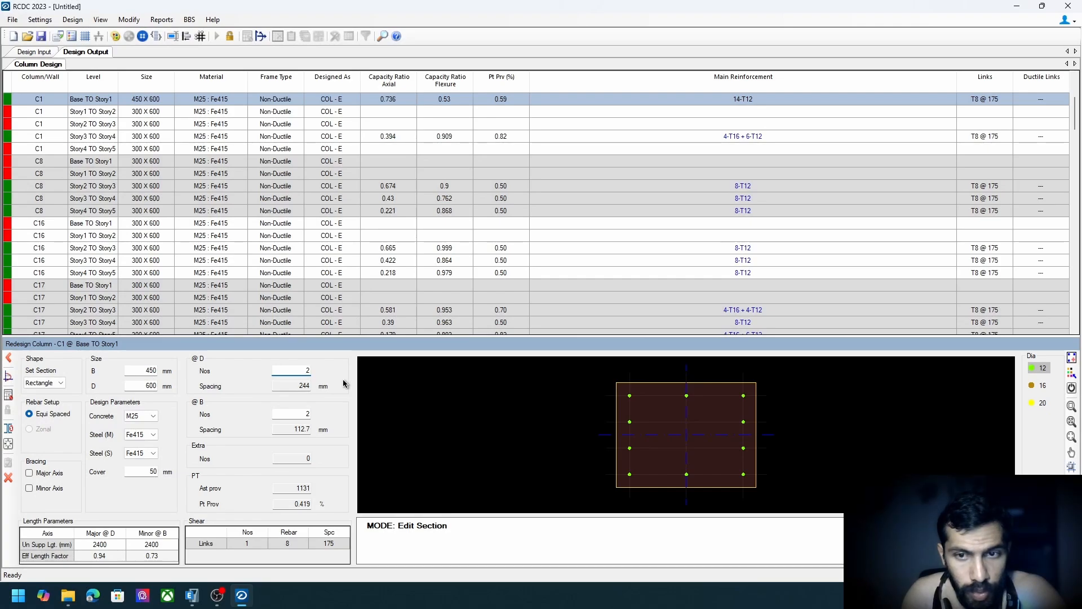
left_click(301, 416)
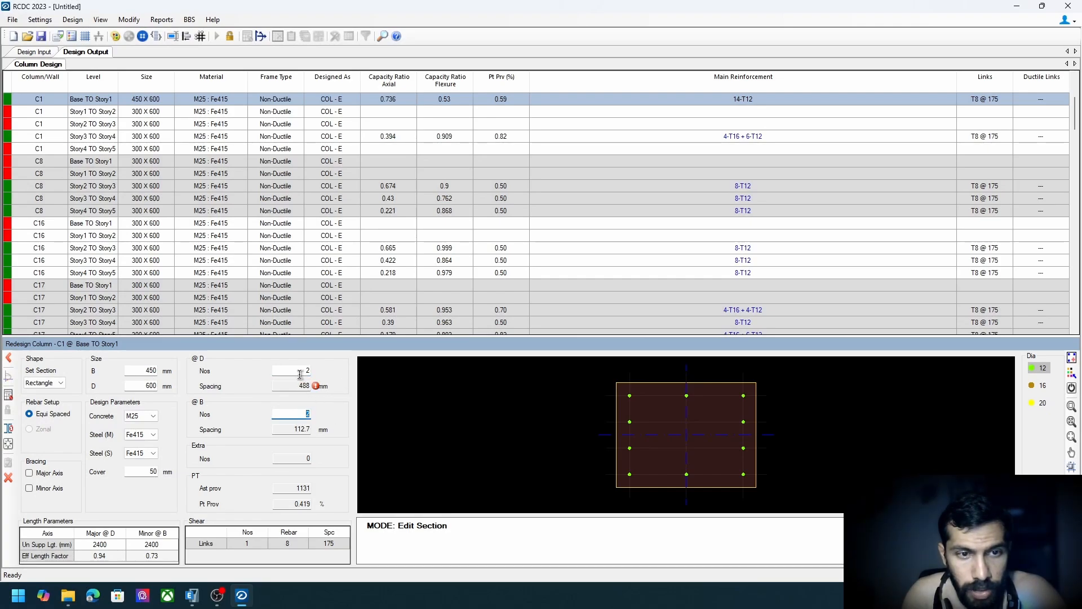
left_click_drag(301, 371, 325, 370)
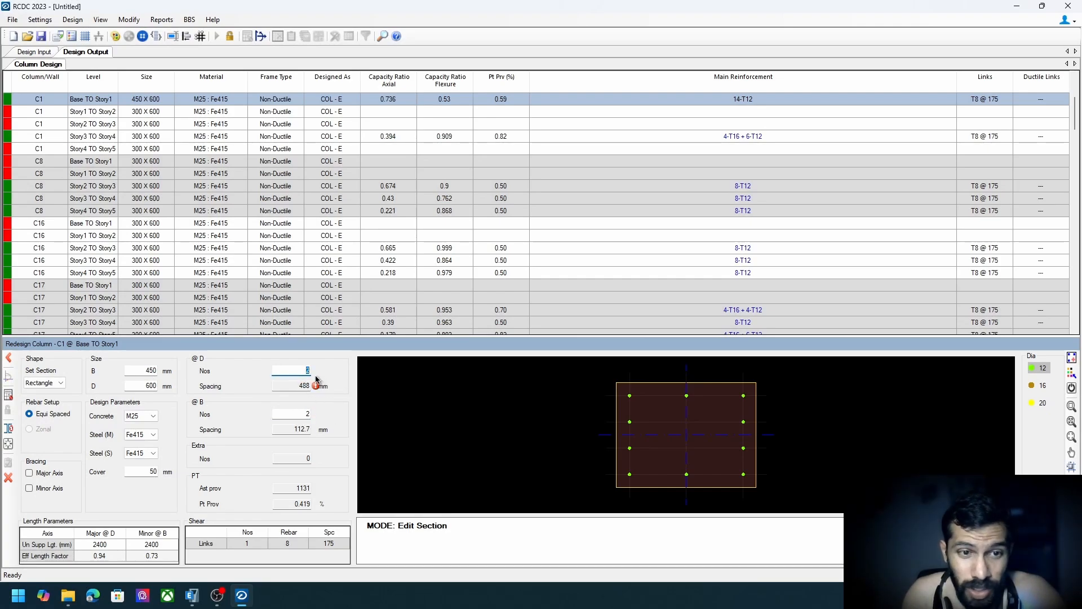
type("3")
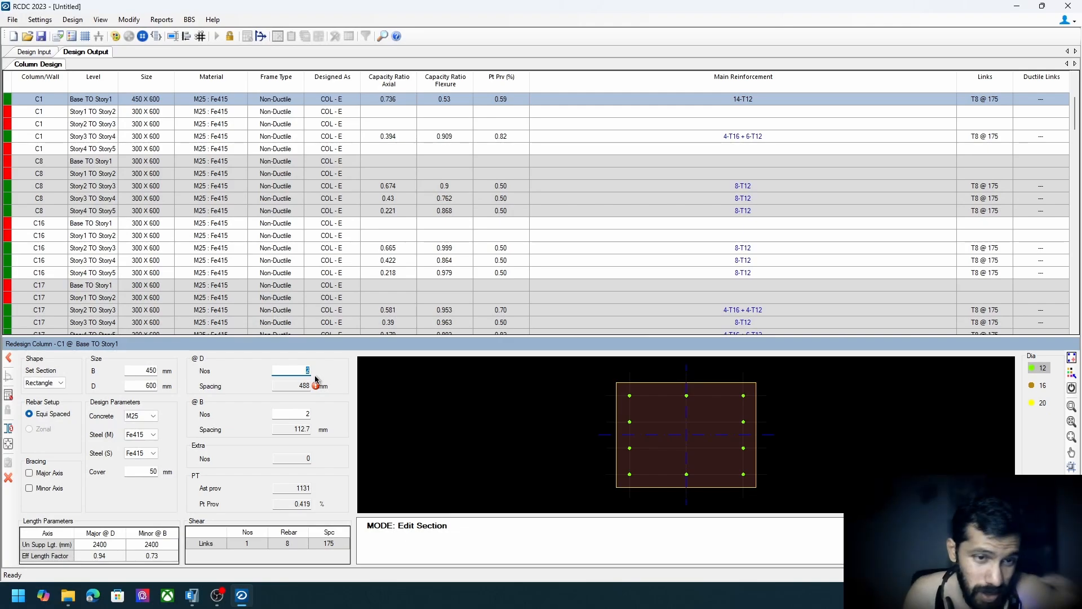
left_click(292, 386)
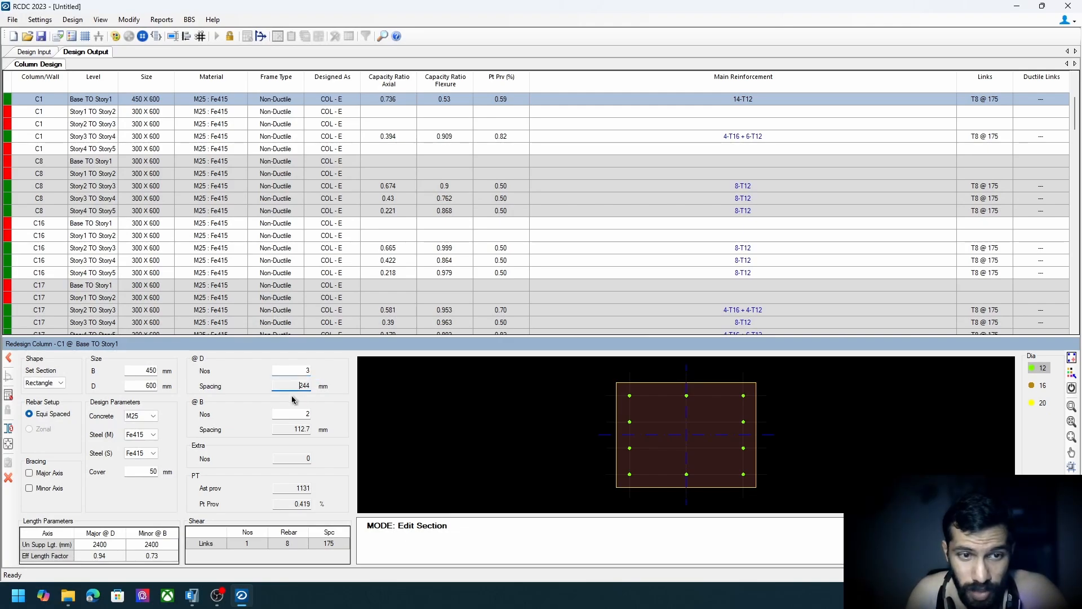
Try to redesign the C1 section with 1 bar along B.
left_click_drag(294, 414, 332, 413)
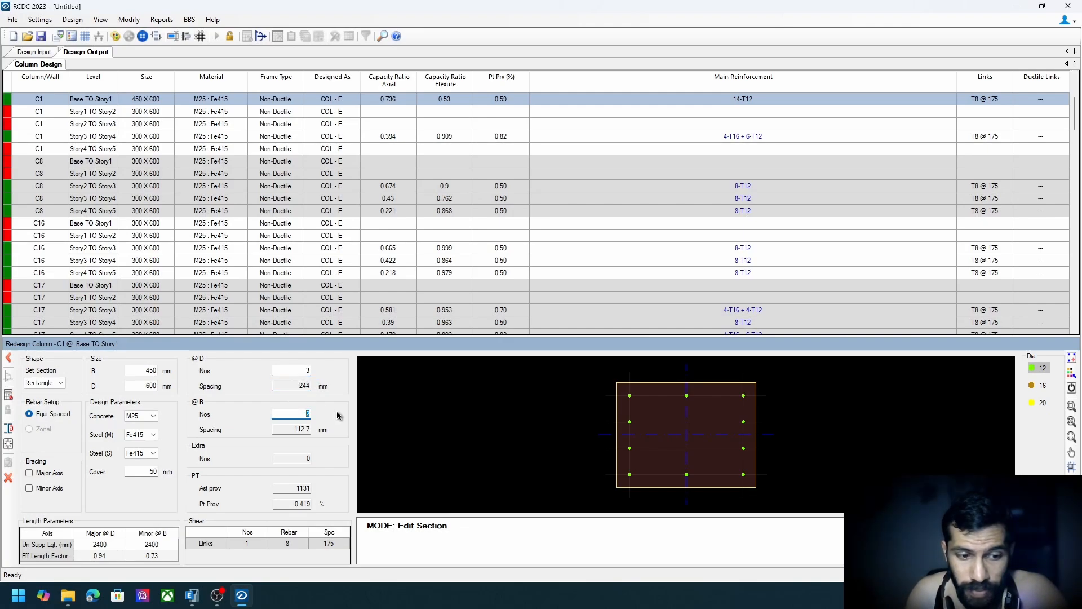
type("1")
left_click(299, 429)
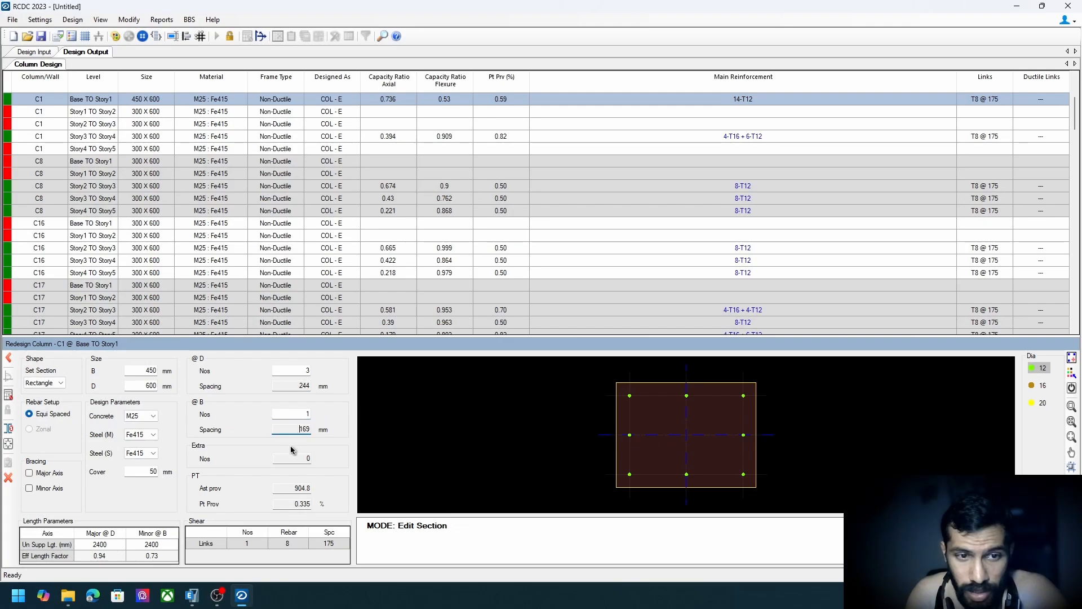
left_click(8, 395)
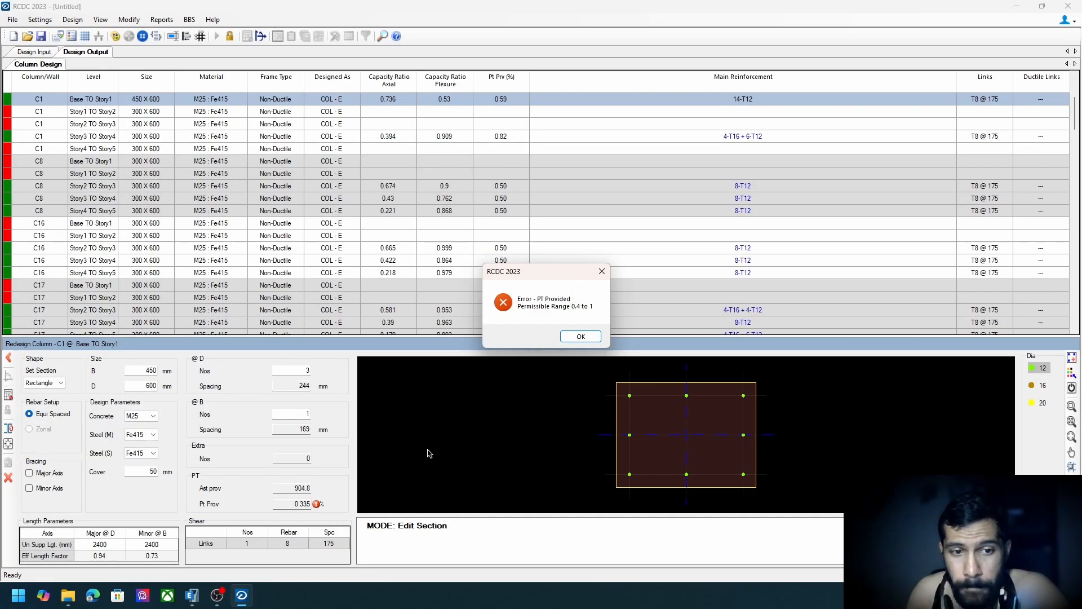
left_click(580, 336)
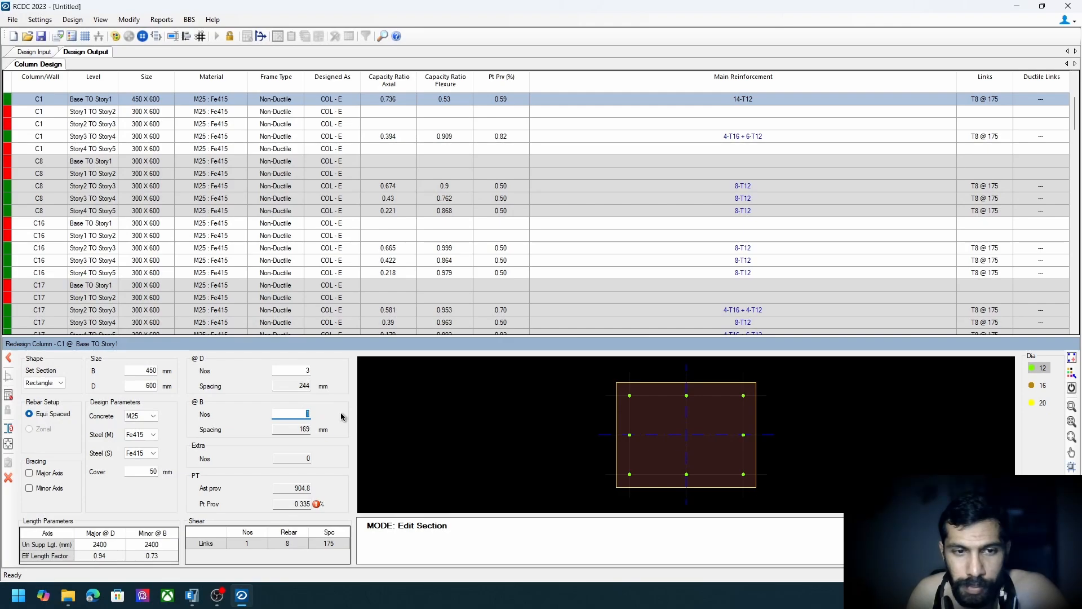
Set the number of bars along B to 2, redesign the C1 Base to Story1 section and accept it.
left_click(300, 371)
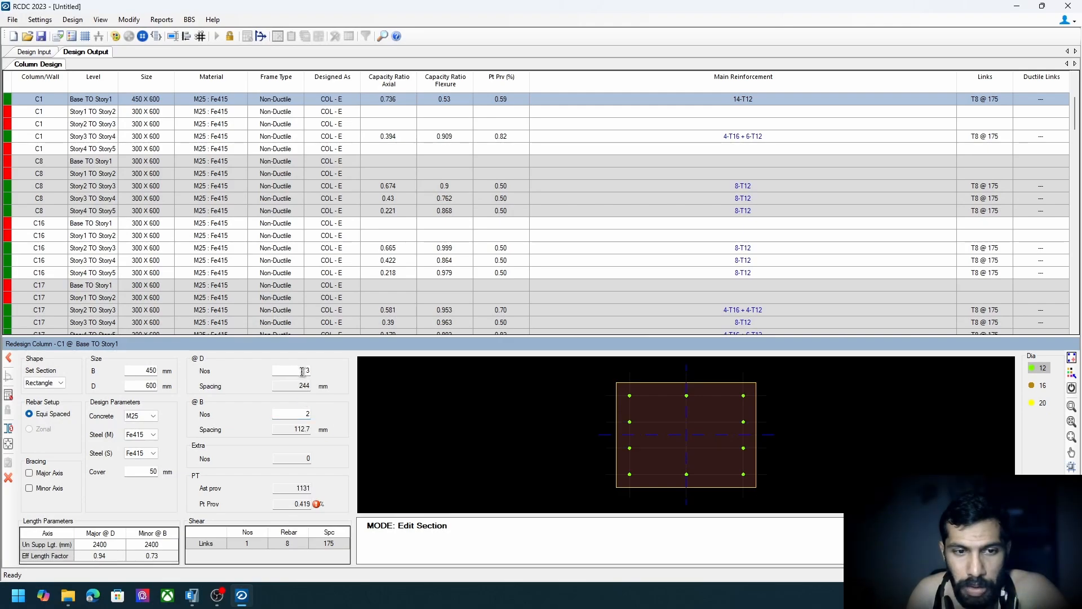
left_click(294, 415)
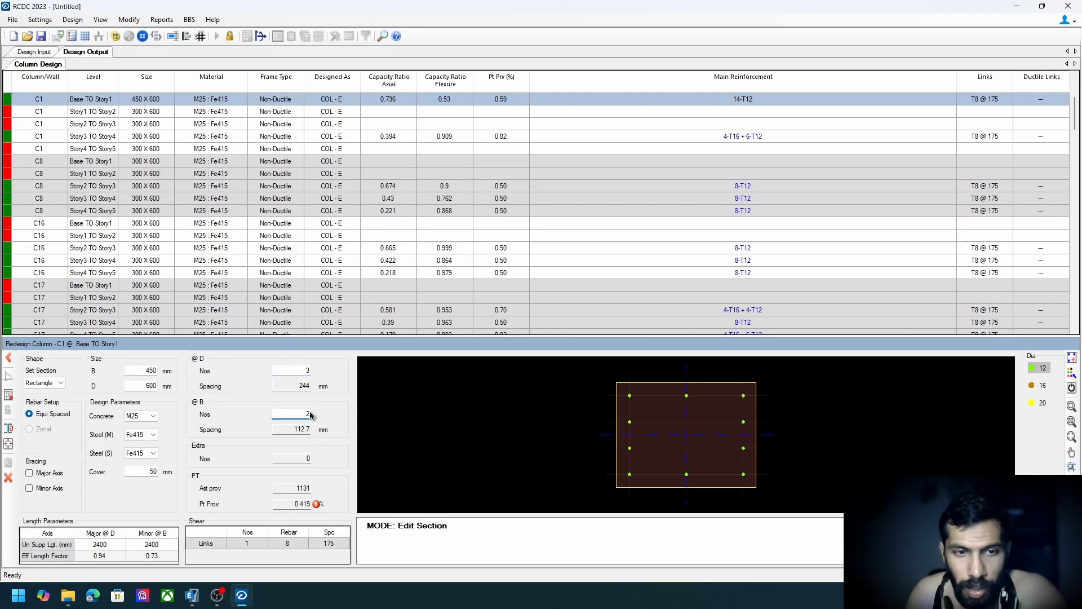
double_click(308, 413)
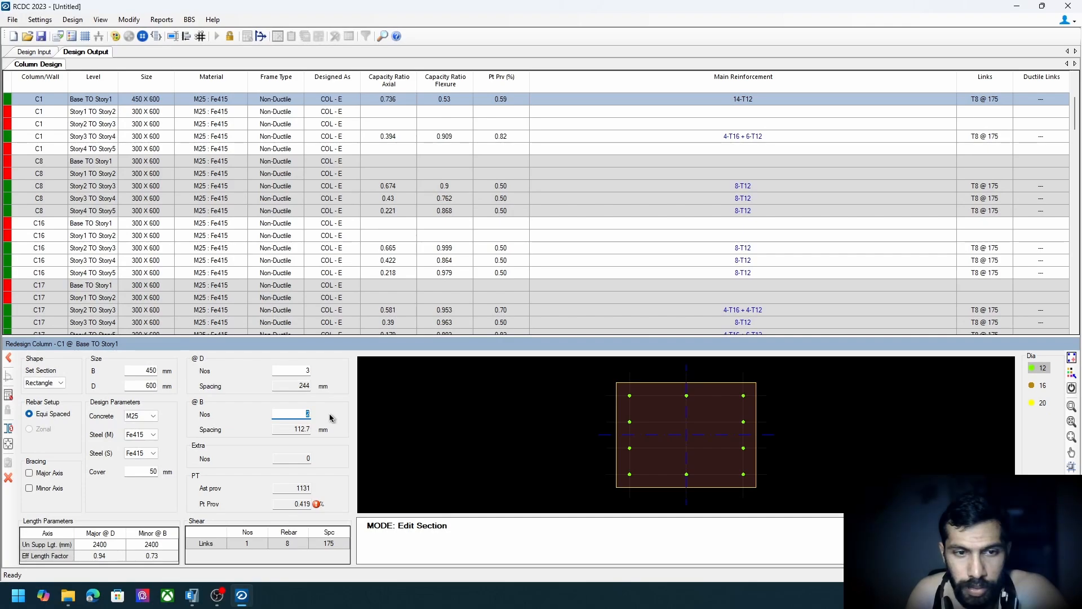
left_click(9, 394)
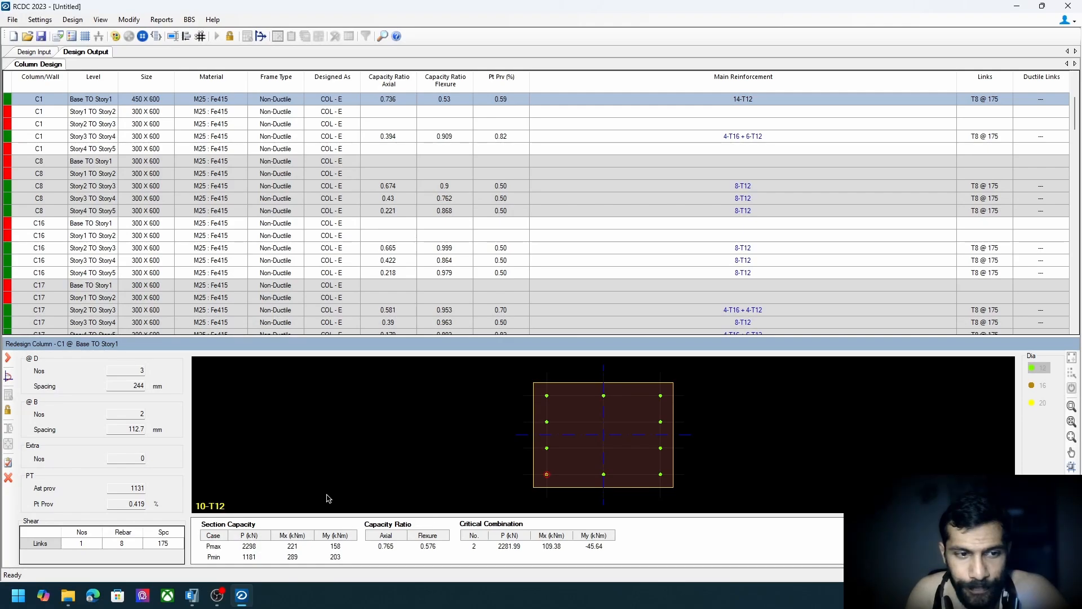
left_click(8, 463)
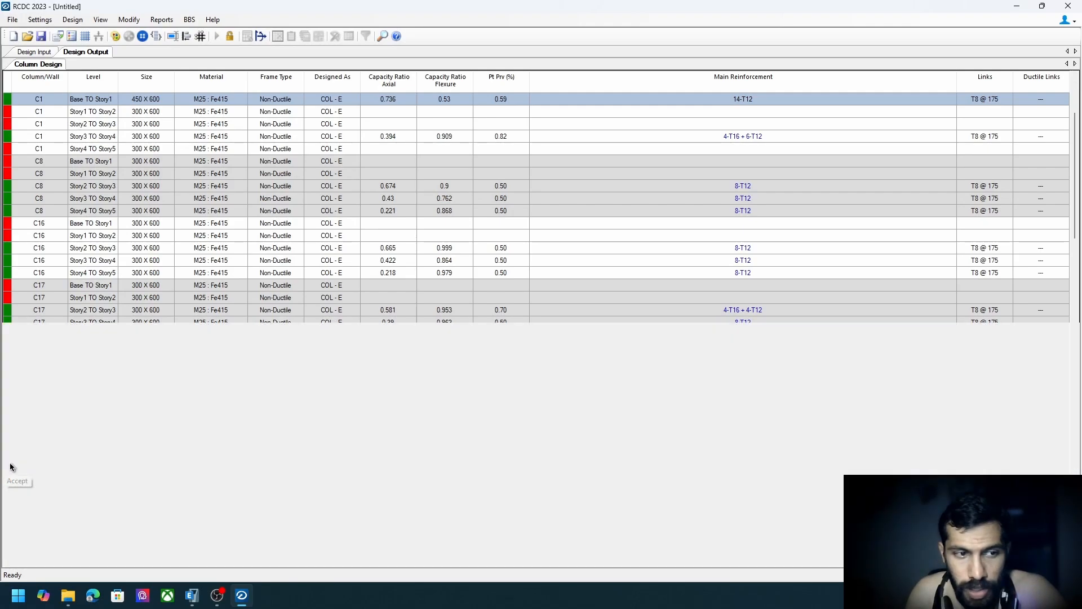
Try redesigning the C1 Story1 to Story2 section with width B set to 450 mm, and discard the redesign.
right_click(48, 174)
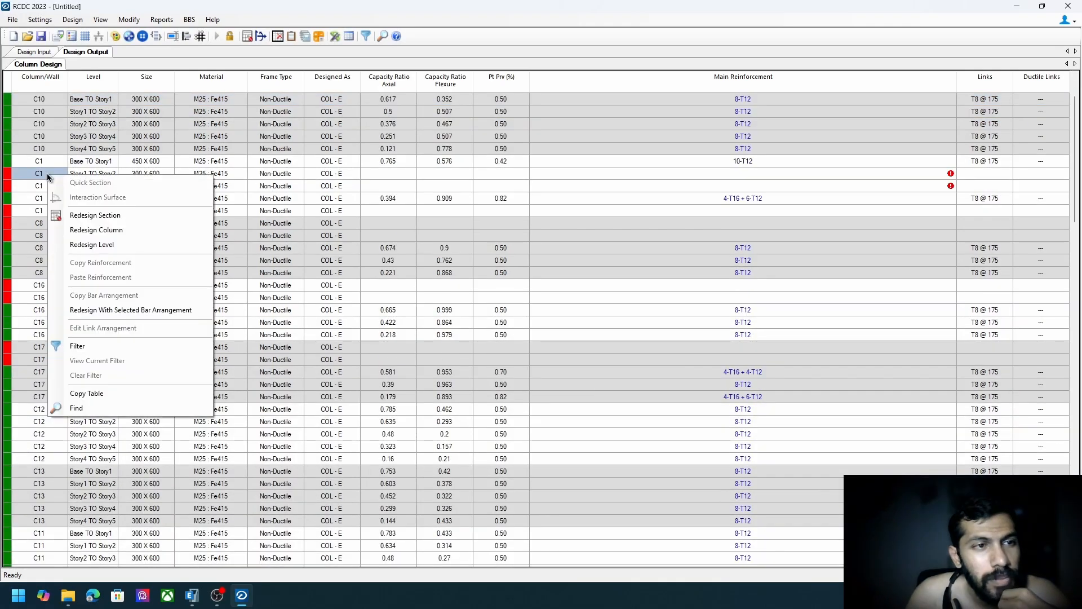
left_click(108, 220)
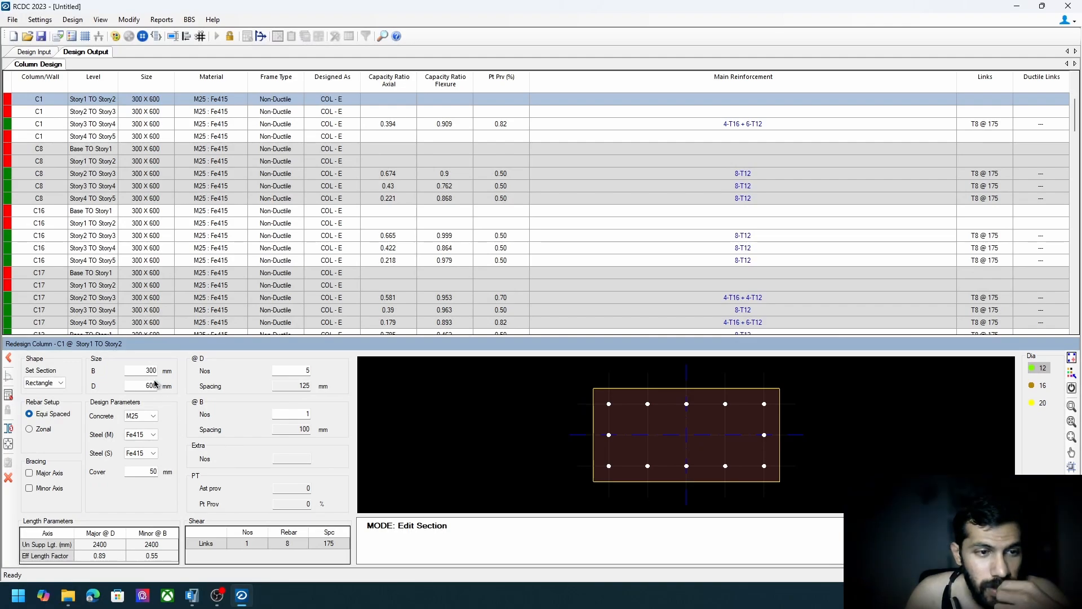
double_click(143, 370)
type("4")
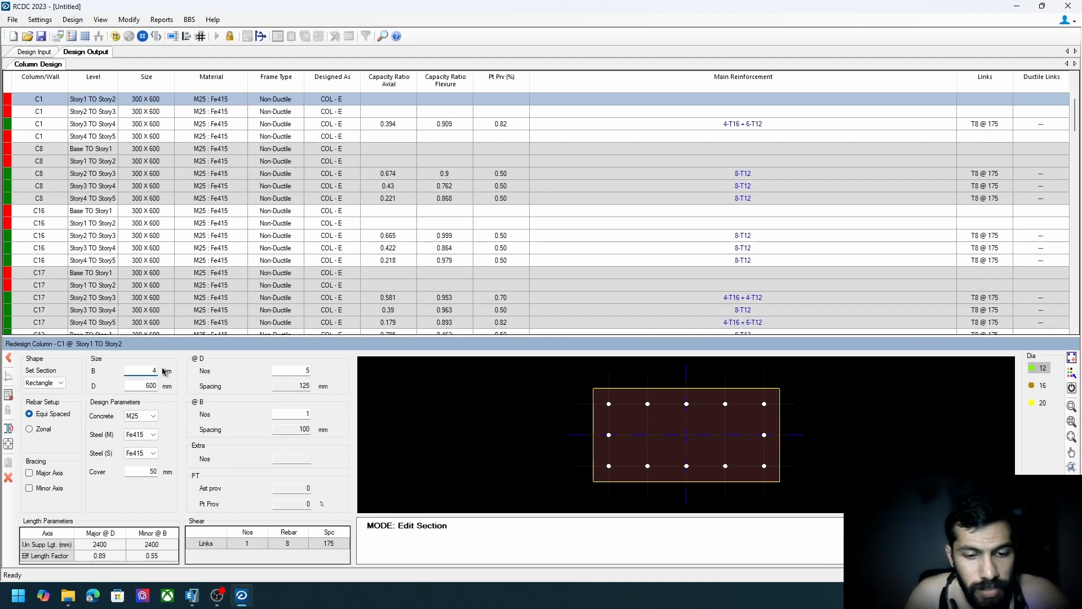
type("50")
key("Tab")
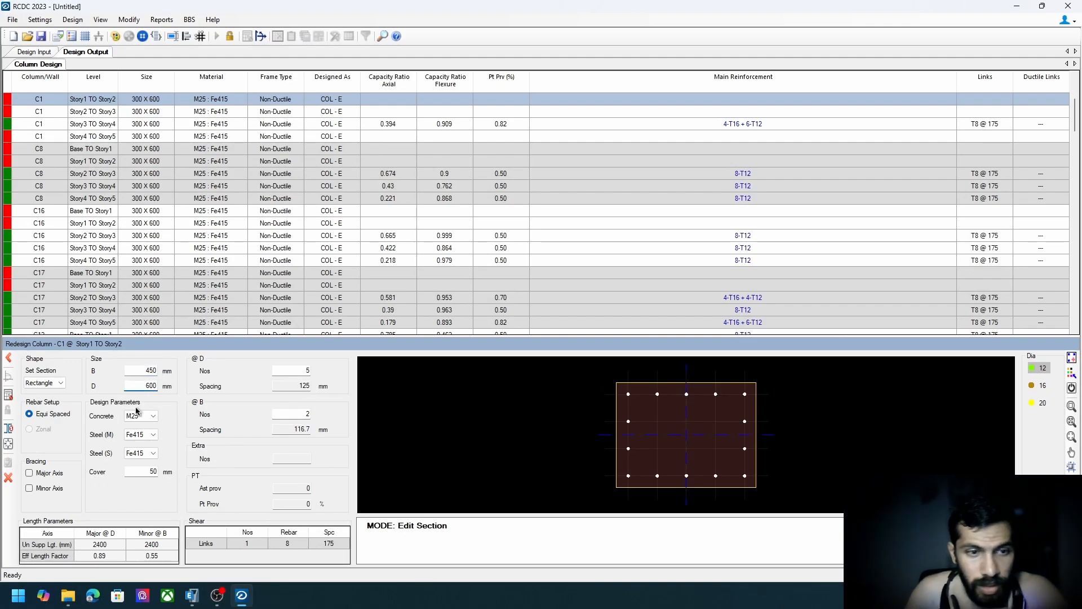
left_click(8, 394)
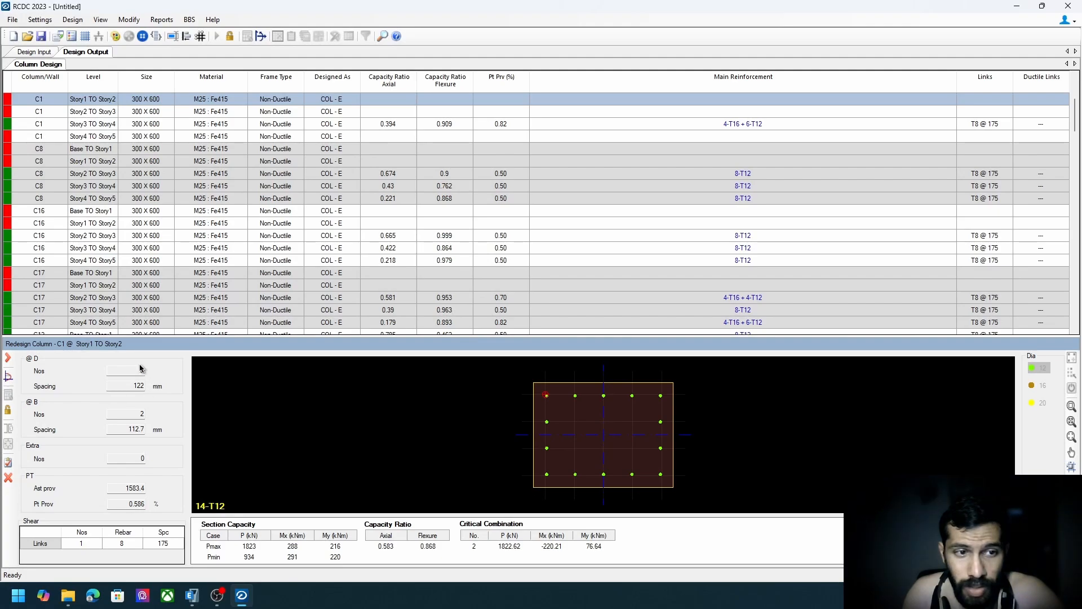
left_click(16, 416)
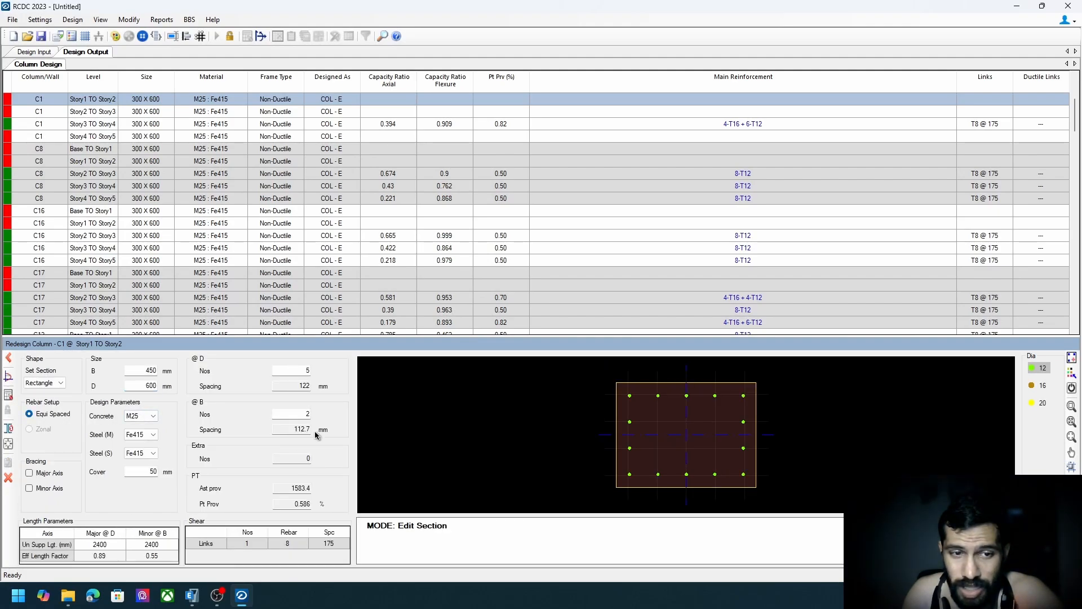
left_click(9, 478)
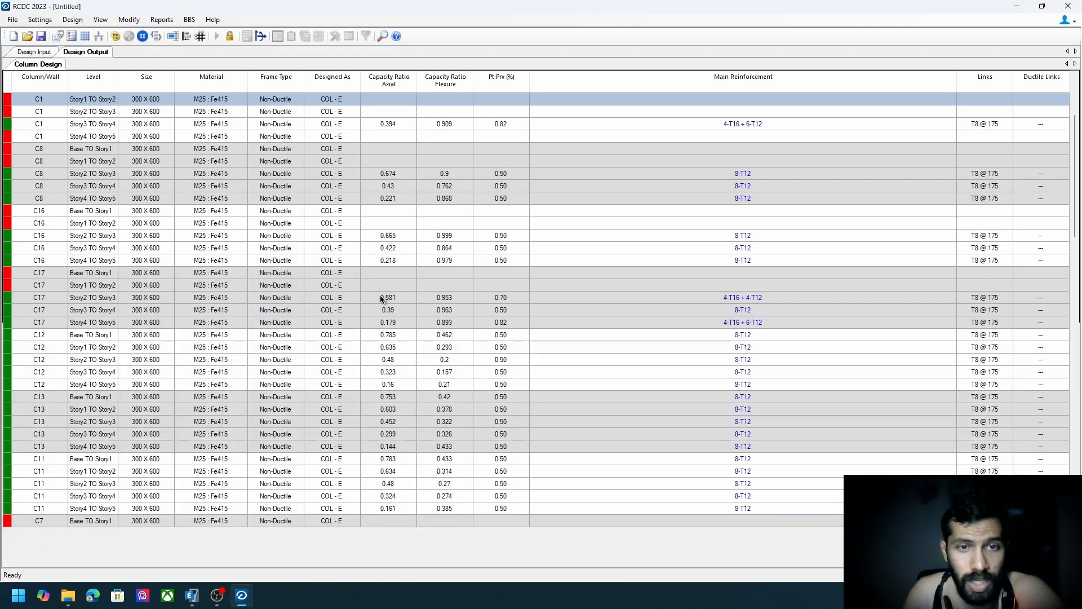
Try to redesign the C8 Story2 to Story3 section with 3 bars along D, and cancel the redesign.
scroll(356, 352, "down", 3)
scroll(355, 352, "down", 15)
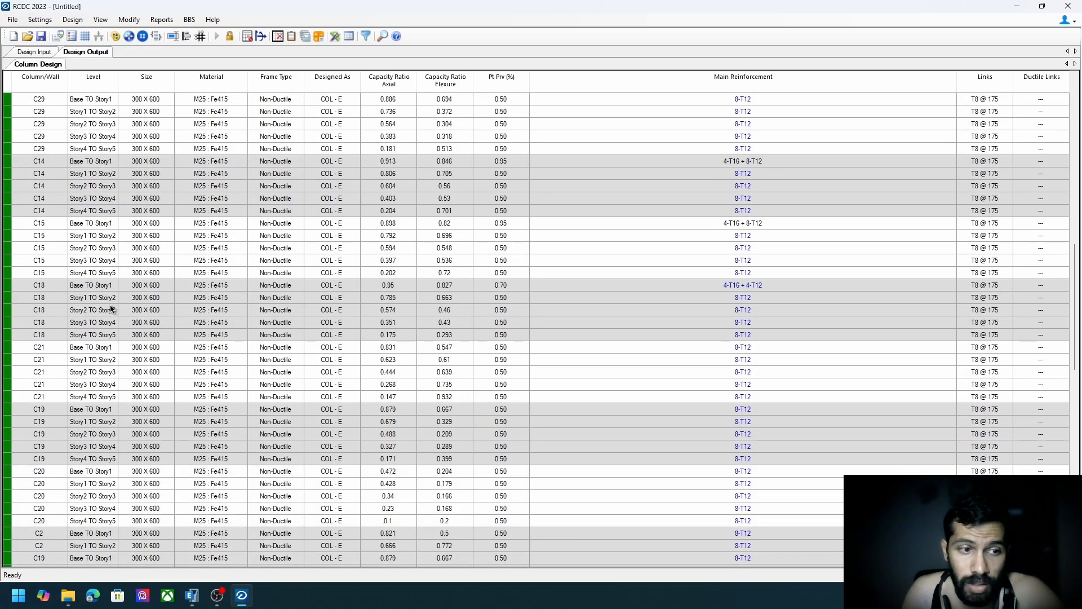
scroll(110, 323, "down", 7)
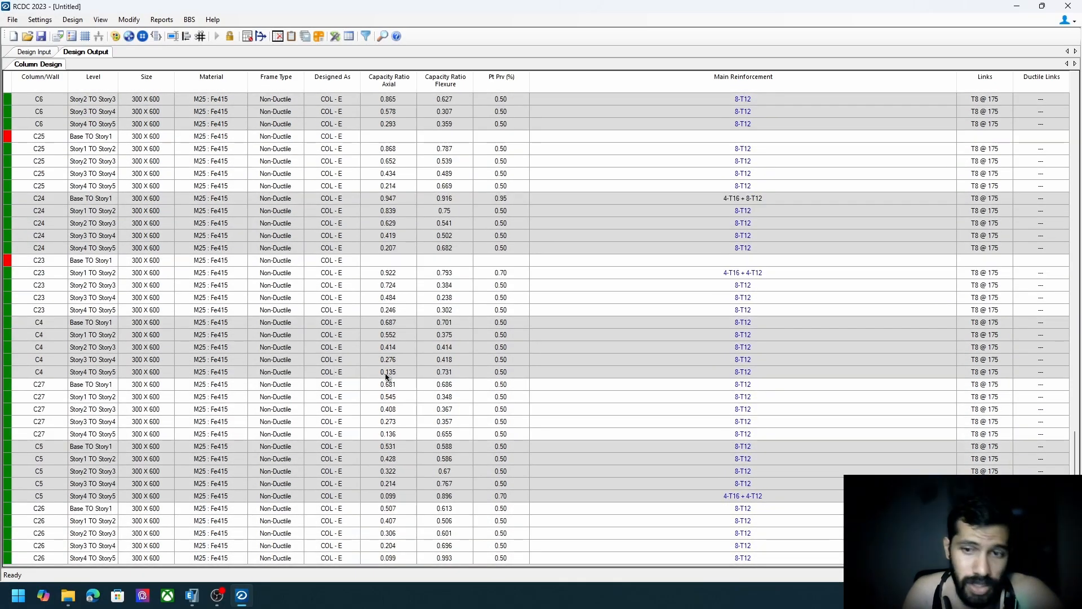
scroll(749, 458, "up", 20)
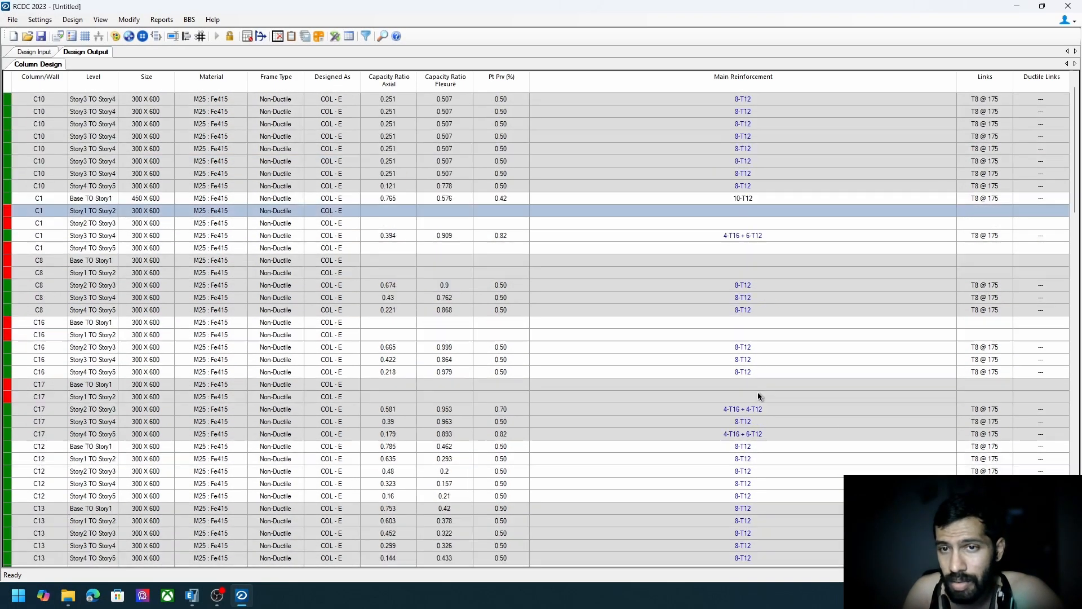
left_click(741, 288)
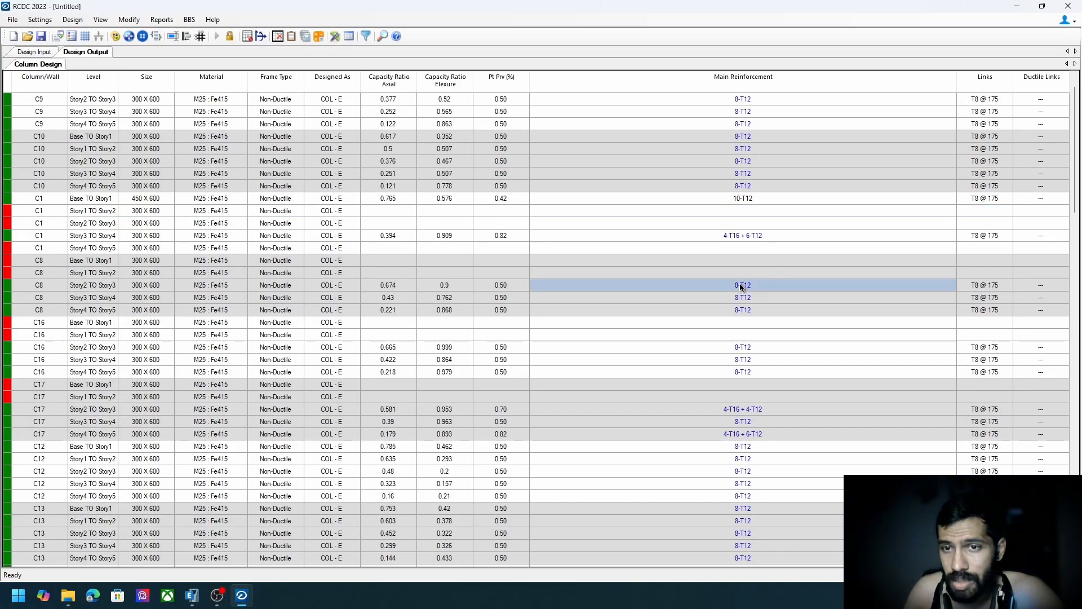
right_click(742, 288)
left_click(789, 324)
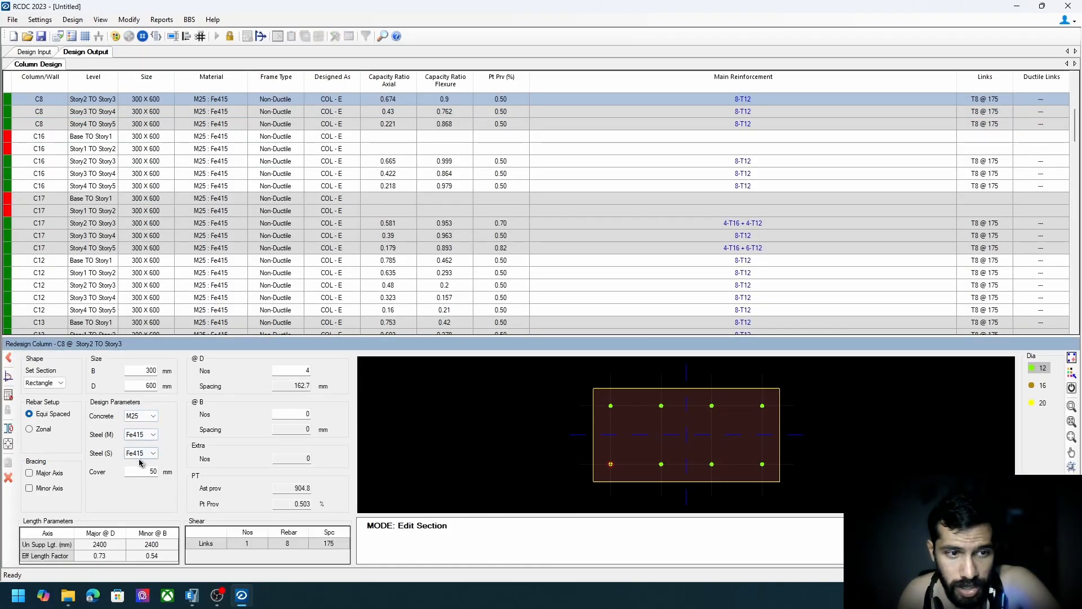
double_click(299, 371)
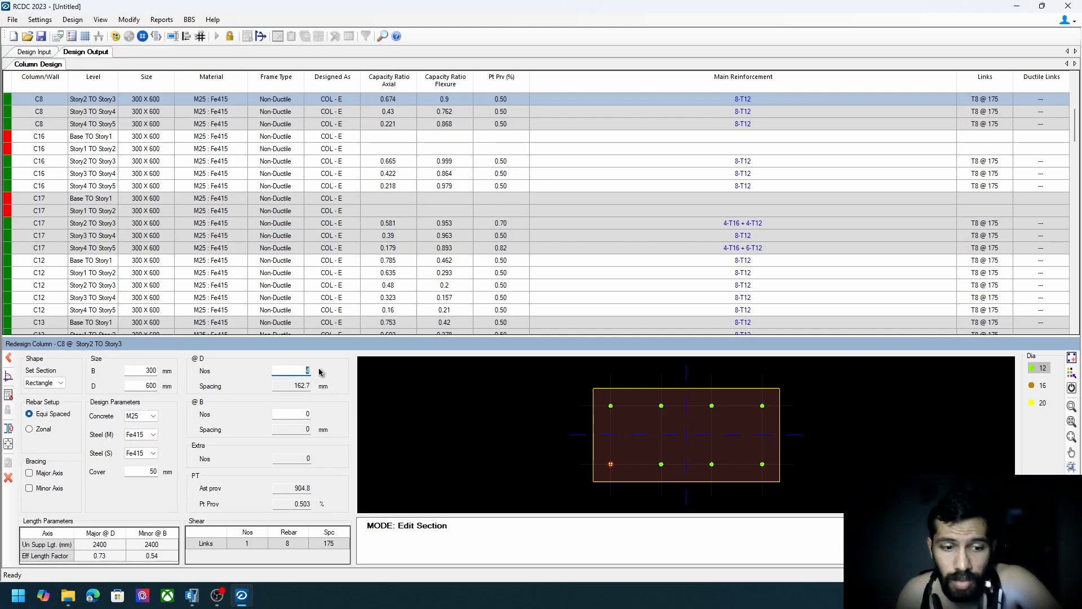
left_click(299, 414)
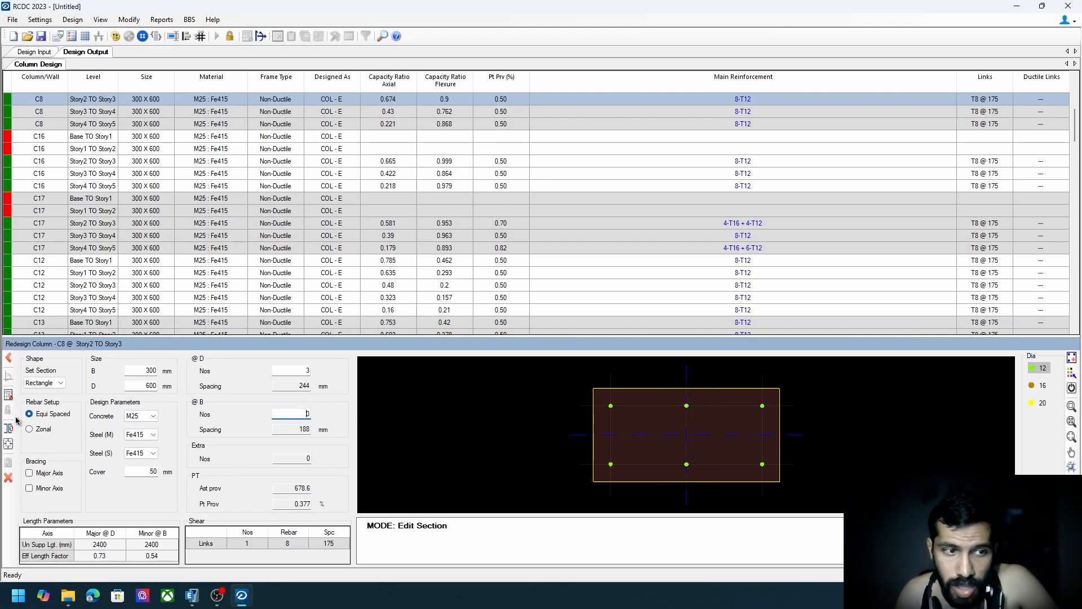
left_click(8, 395)
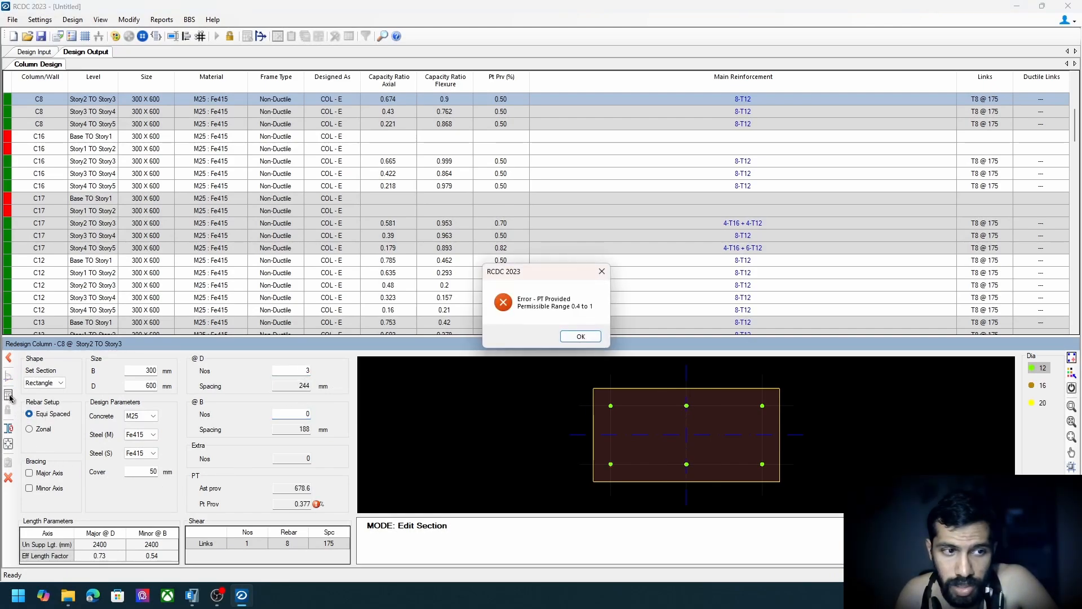
left_click(566, 336)
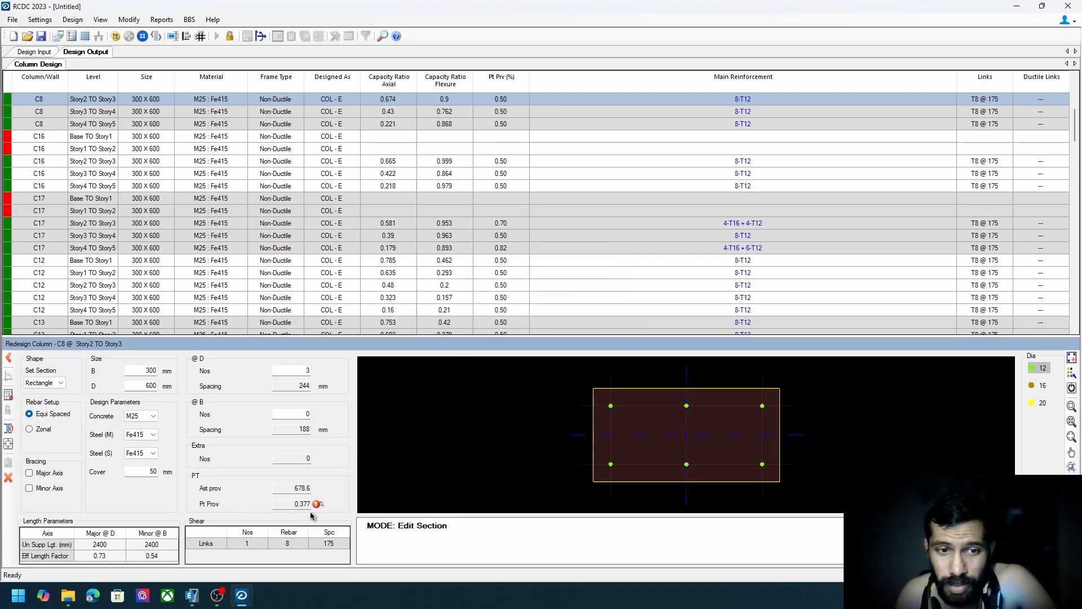
mouse_move(317, 509)
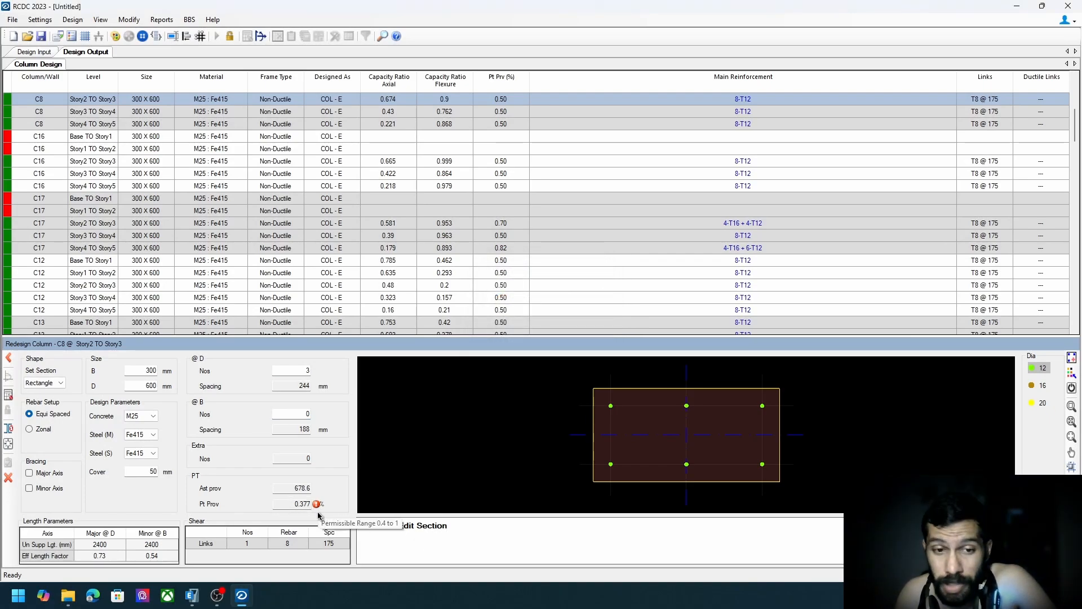
left_click(9, 478)
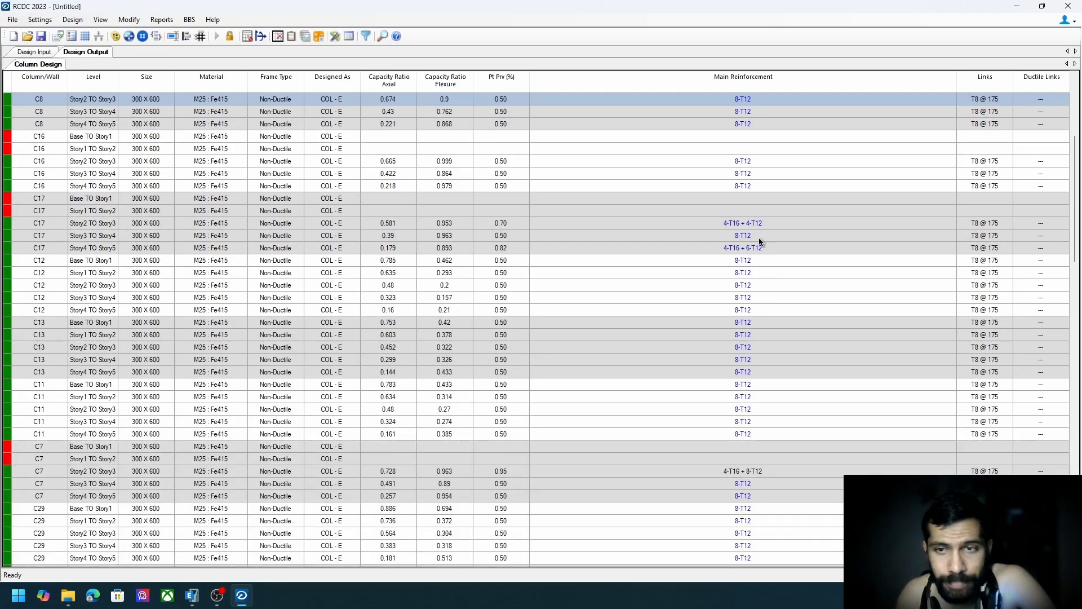
Generate the elevation drawing of column C13 and examine its lower storeys and cross-section detail.
scroll(647, 236, "up", 2)
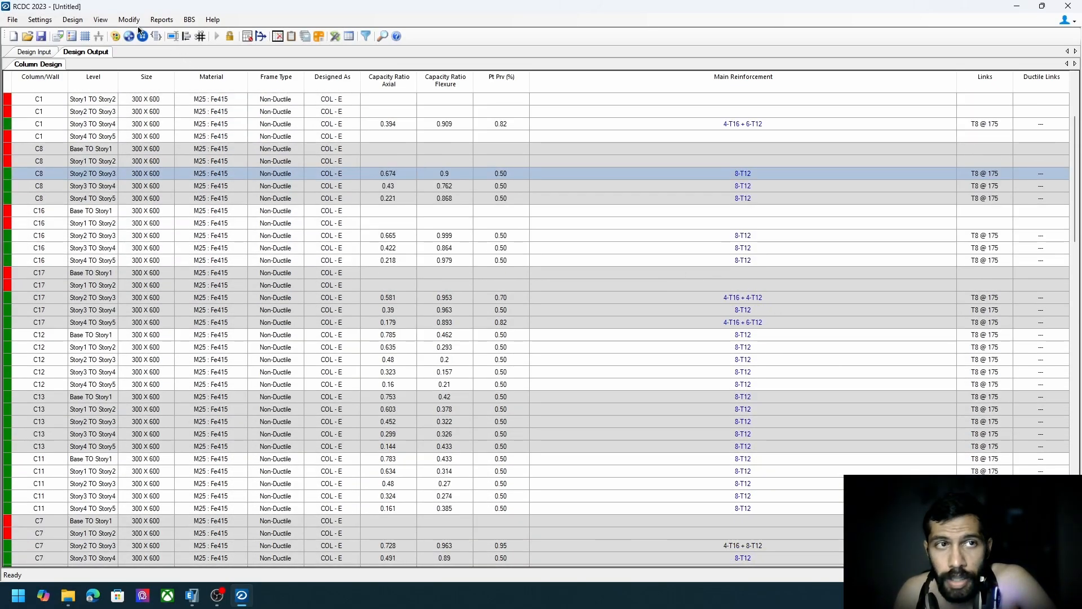
left_click(156, 21)
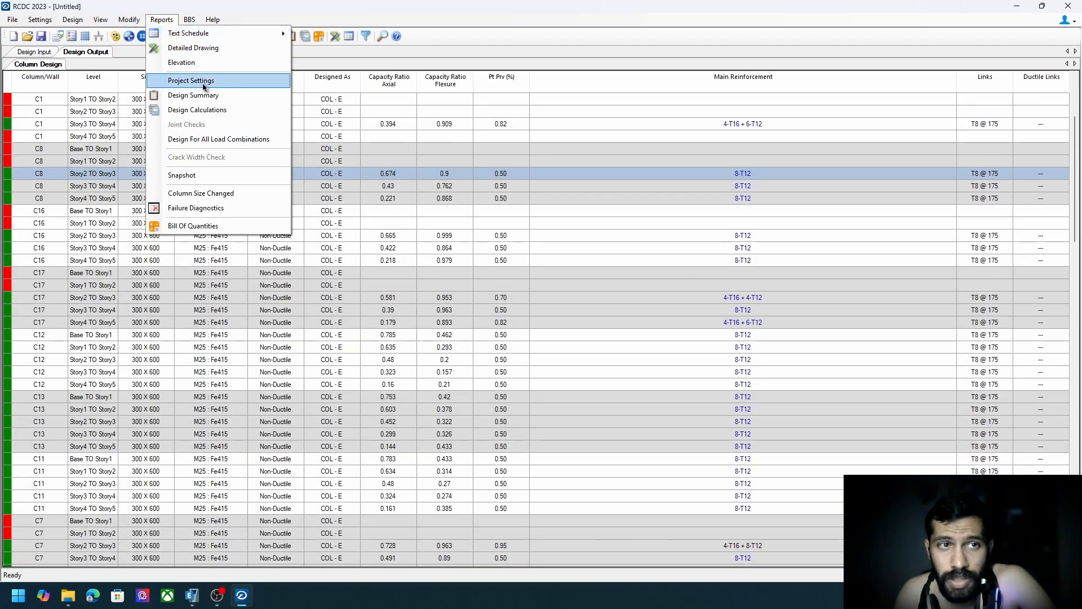
left_click(198, 63)
left_click(474, 202)
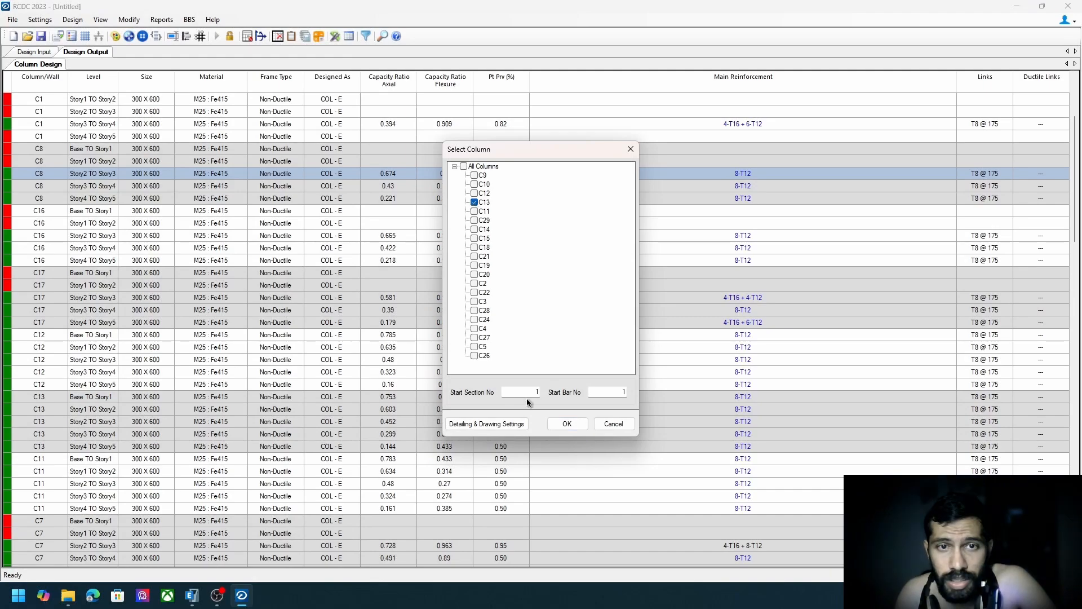
left_click(566, 424)
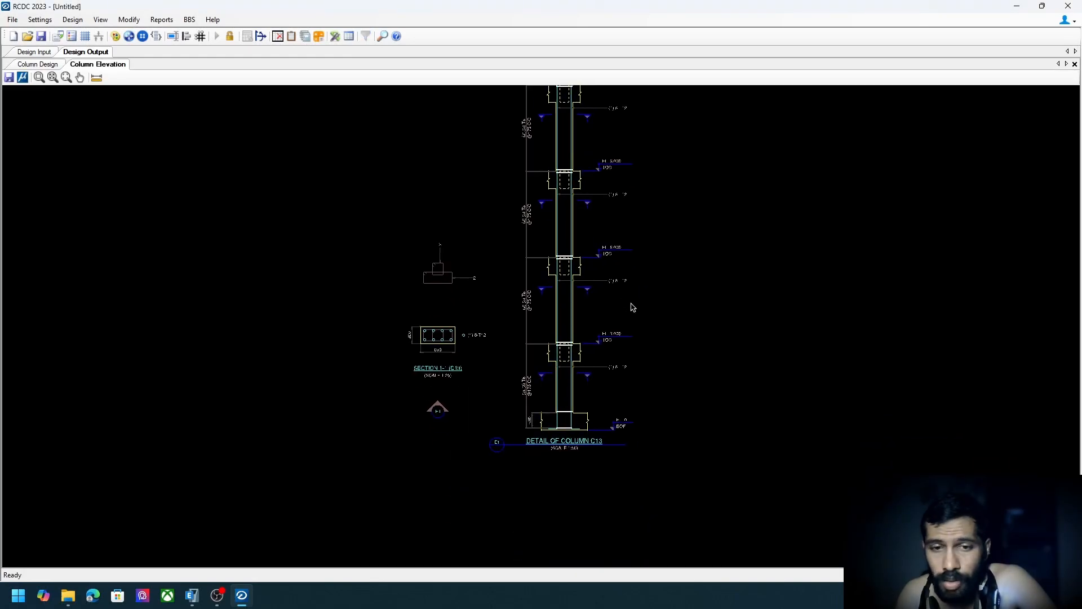
scroll(513, 394, "up", 3)
mouse_move(512, 394)
middle_mouse_down()
mouse_move(485, 310)
mouse_move(503, 412)
middle_mouse_up()
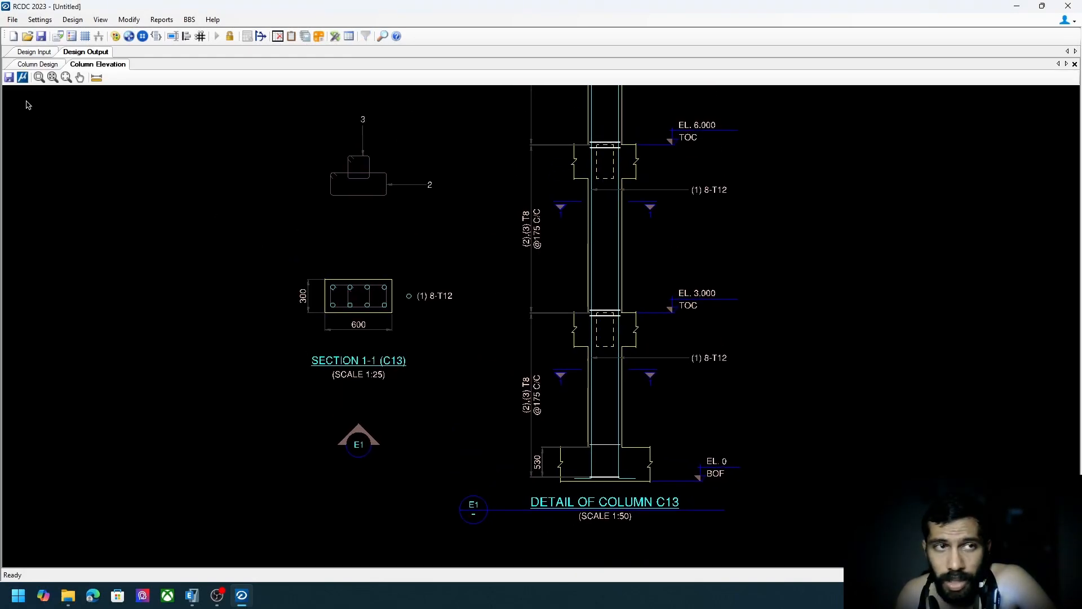
left_click(129, 19)
mouse_move(161, 21)
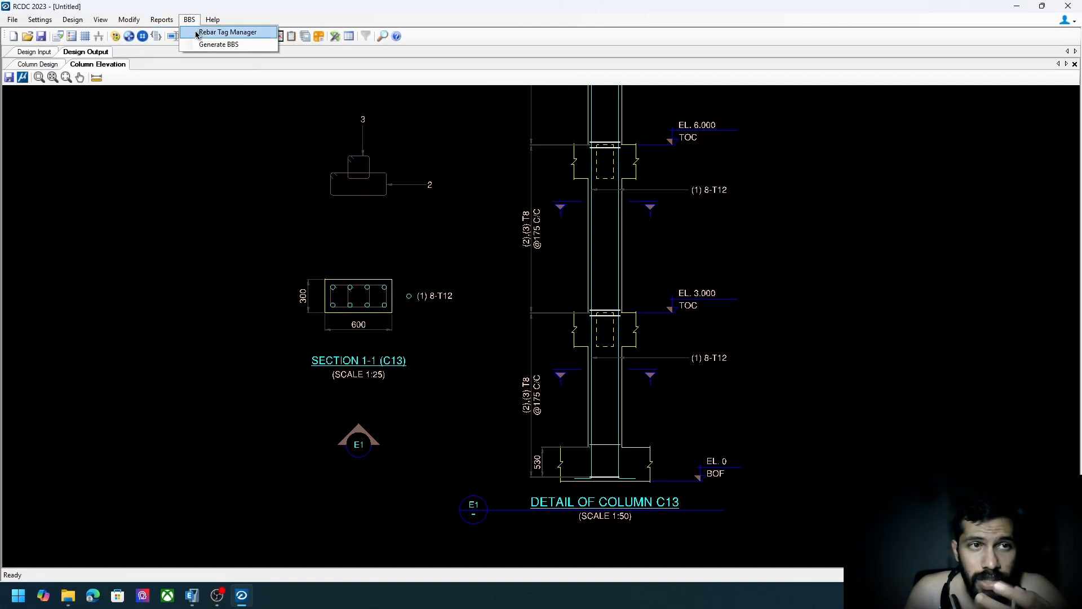
left_click(242, 167)
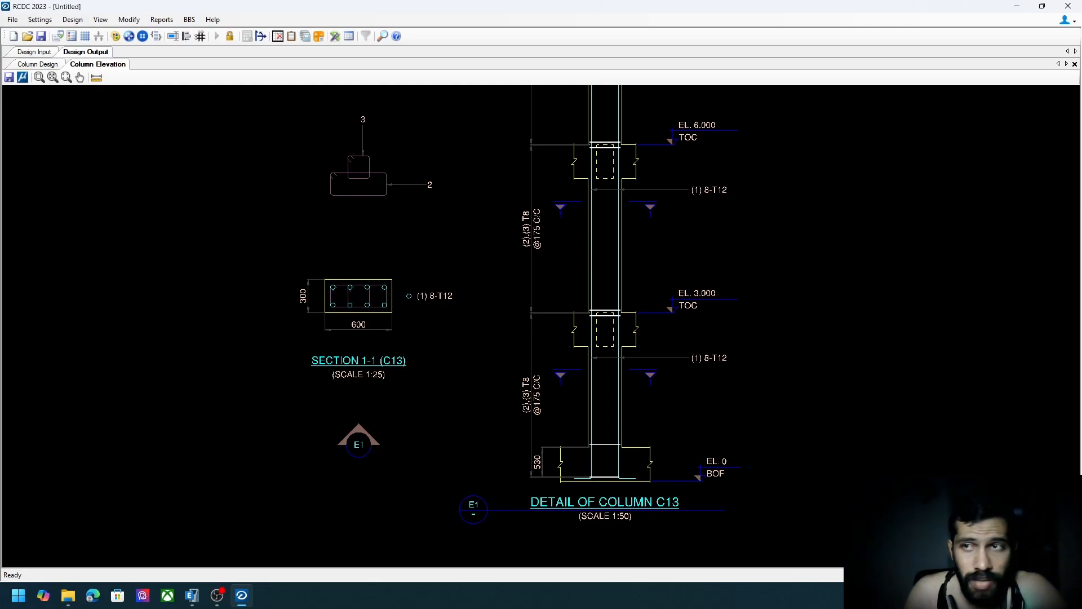